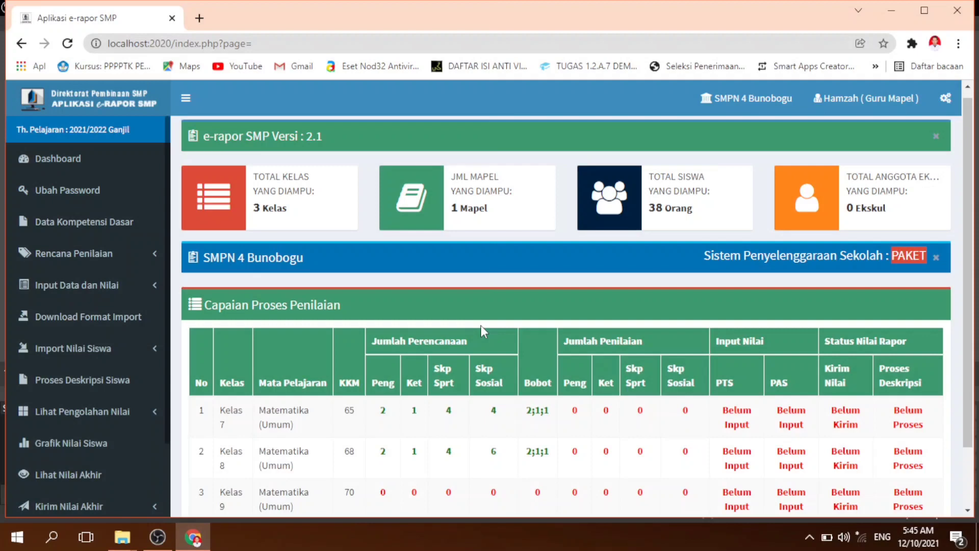
- Display the Input Nilai Pengetahuan form for Kelas 8, Matematika (Umum), assessment P. 1 (Tugas)
click(143, 283)
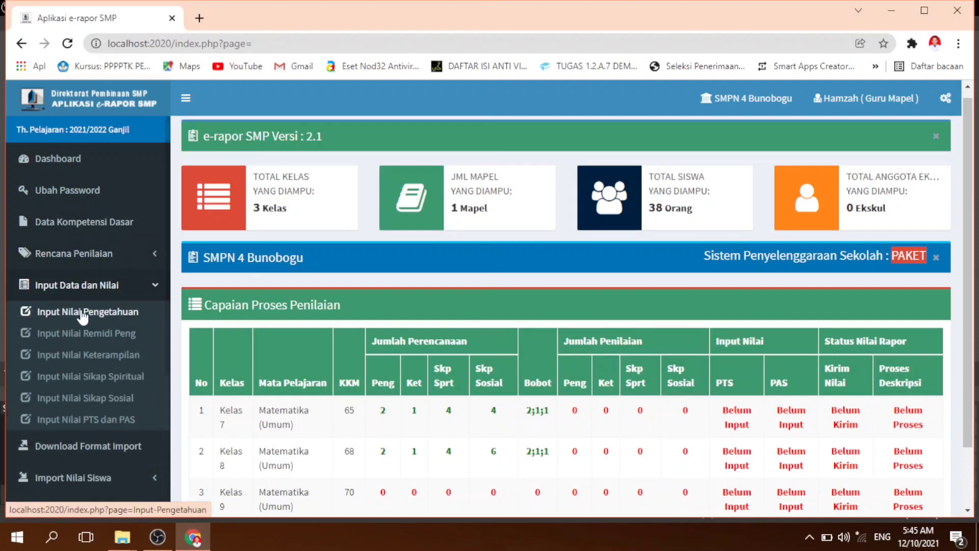
click(102, 315)
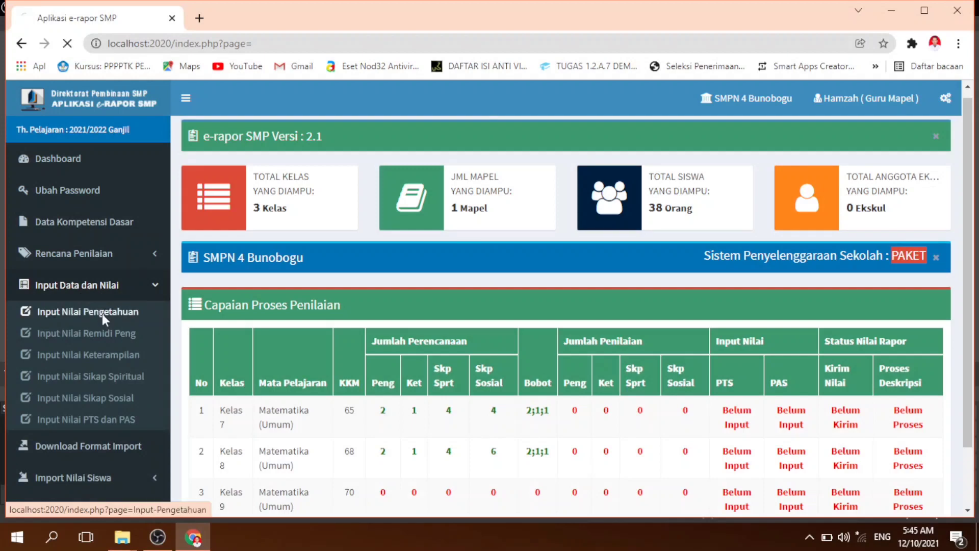
click(446, 188)
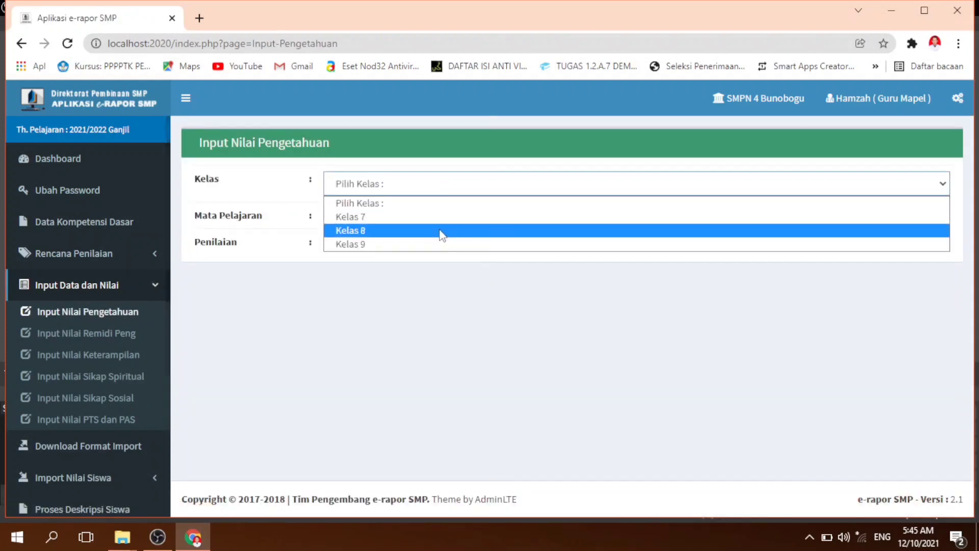
click(441, 230)
click(437, 226)
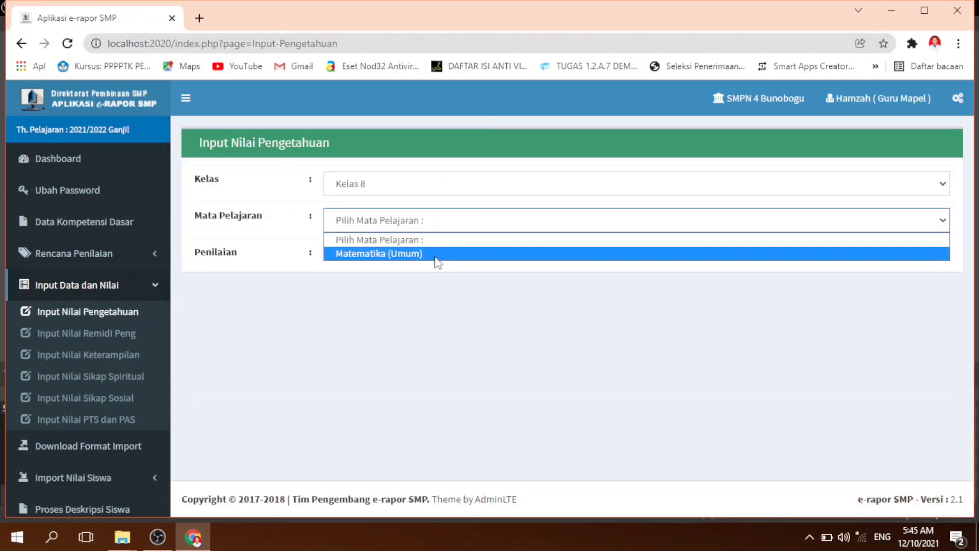
click(438, 253)
click(443, 258)
click(437, 287)
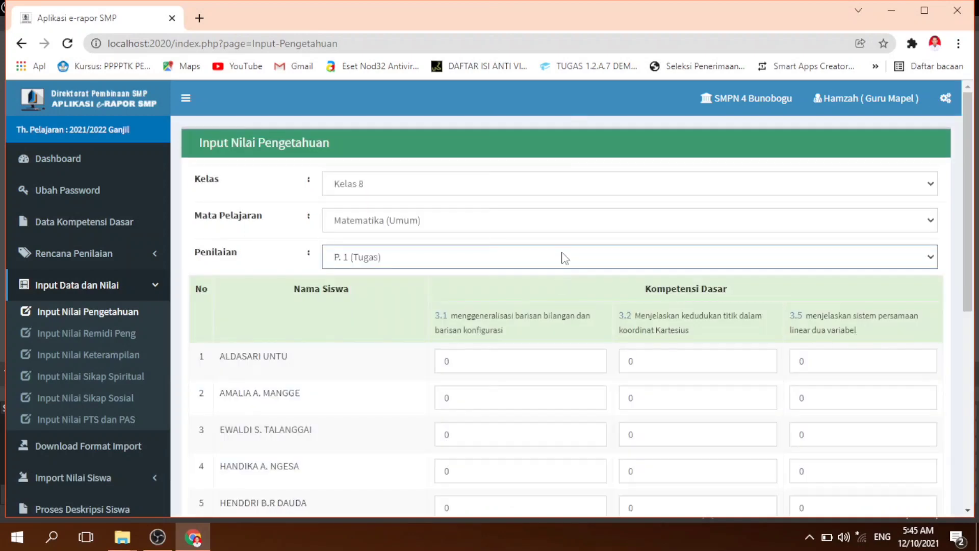
- Examine the student list and the first student's knowledge score fields for competencies 3.1, 3.2 and 3.5, down to the save option
scroll(565, 258, down, 6)
scroll(571, 332, up, 4)
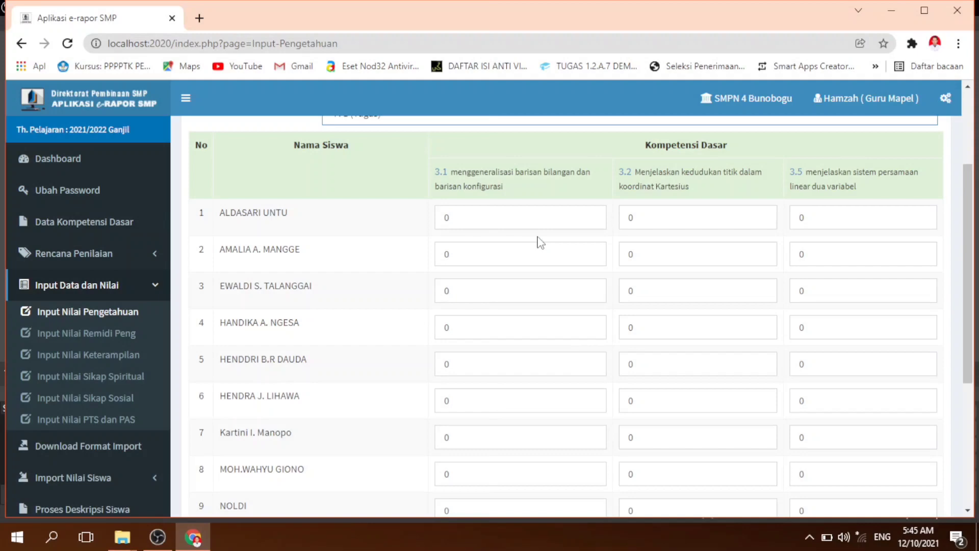
scroll(540, 241, up, 3)
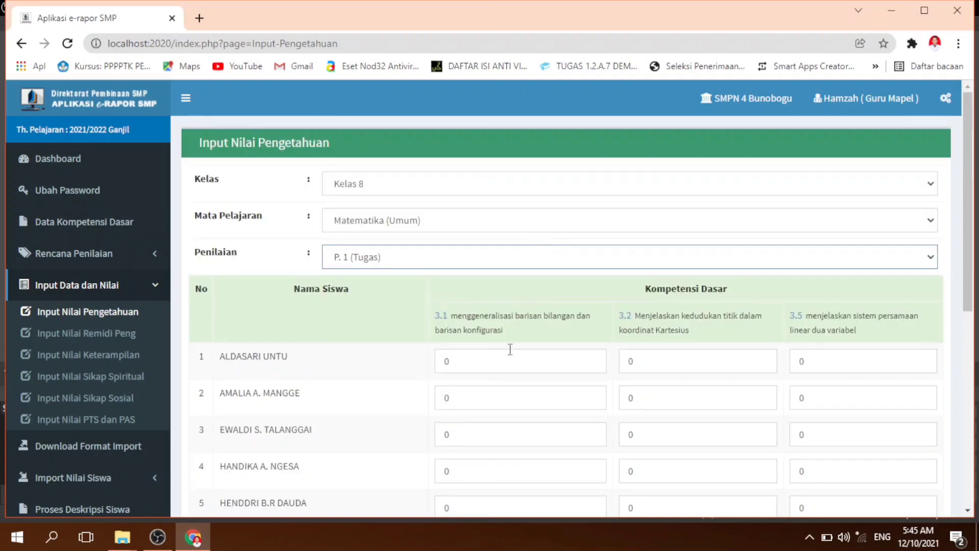
click(510, 361)
click(713, 363)
click(839, 359)
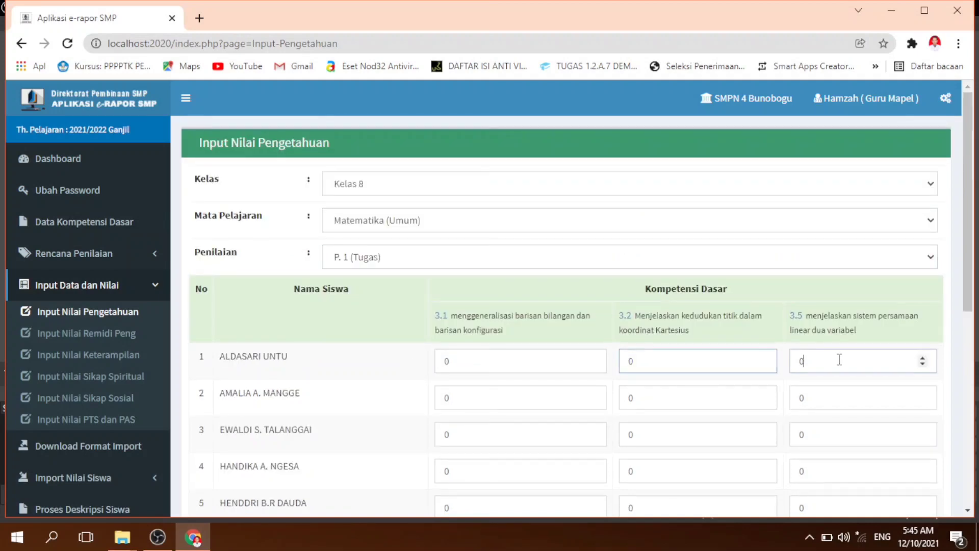
scroll(848, 387, down, 1)
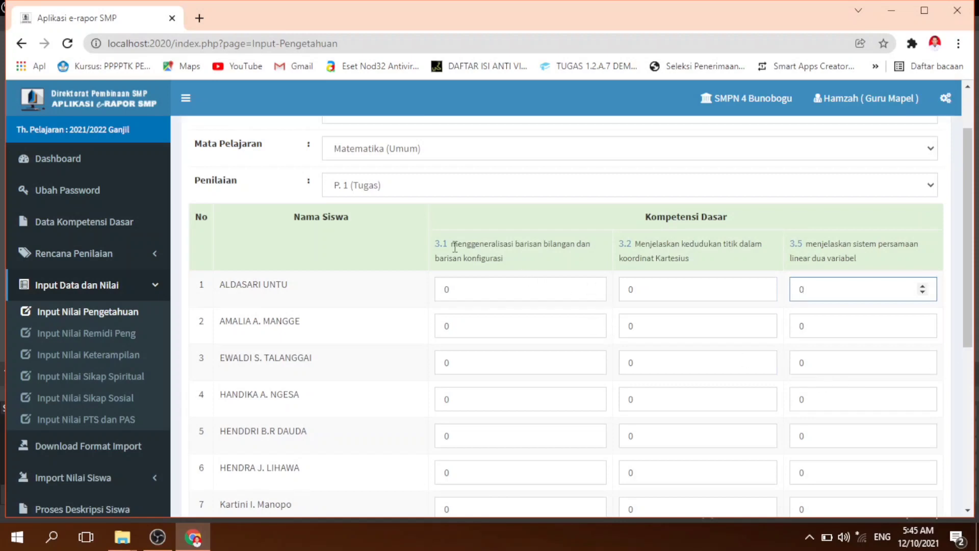
double_click(459, 289)
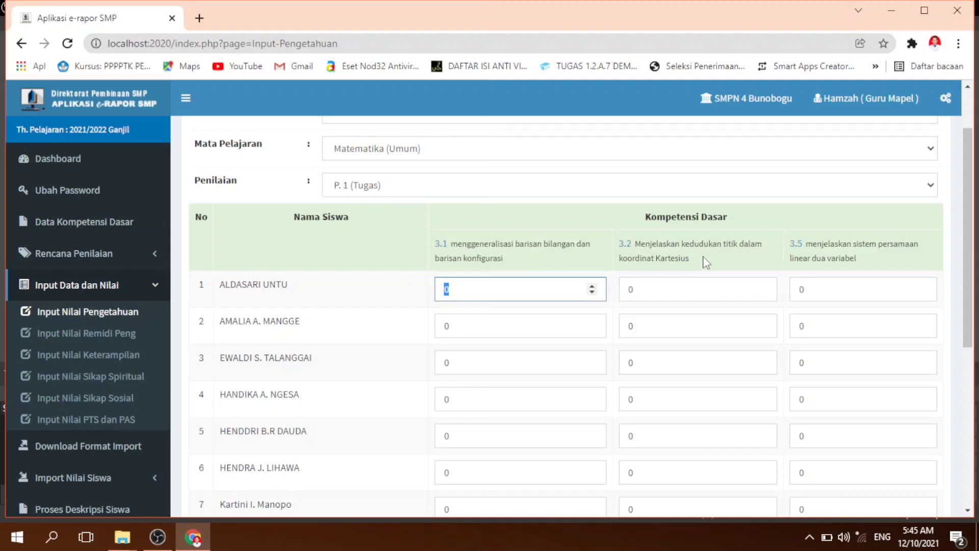
double_click(654, 292)
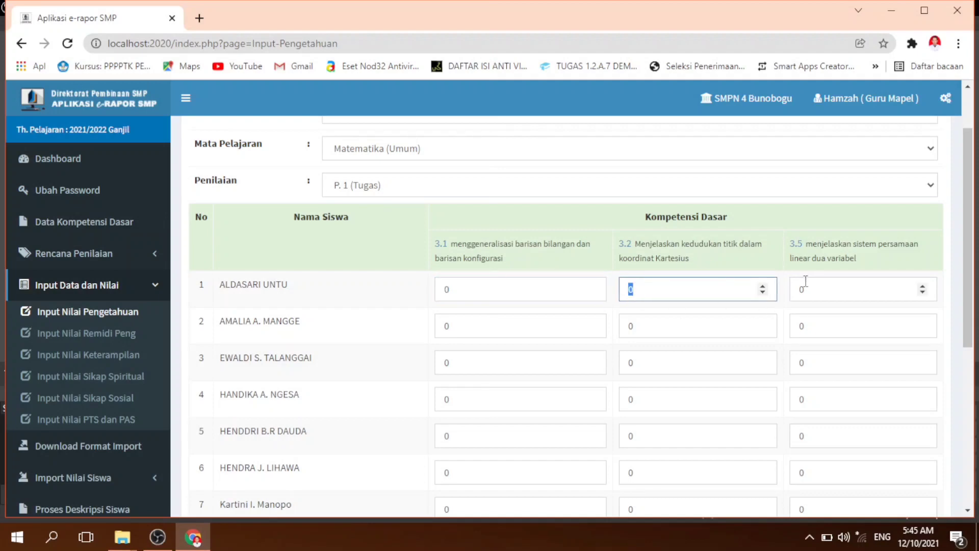
double_click(826, 283)
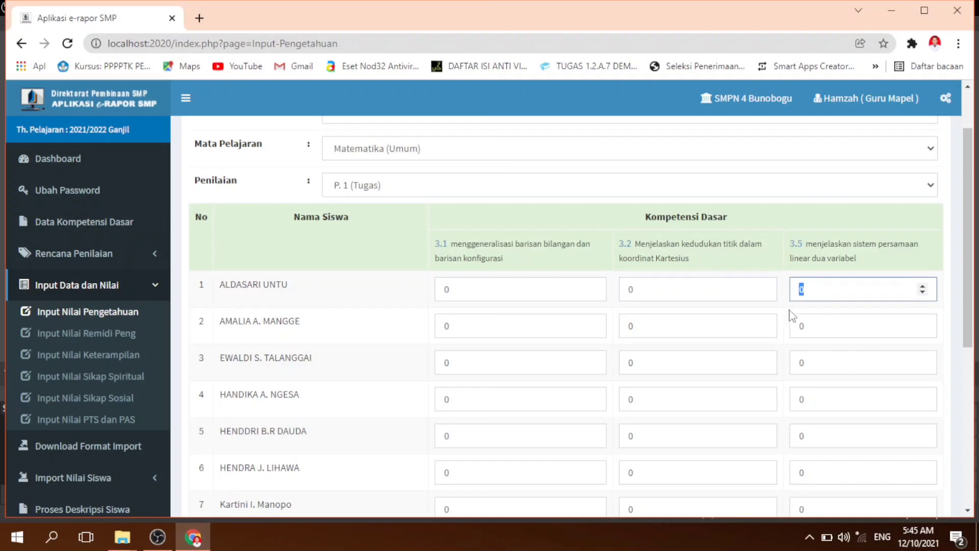
scroll(802, 315, down, 6)
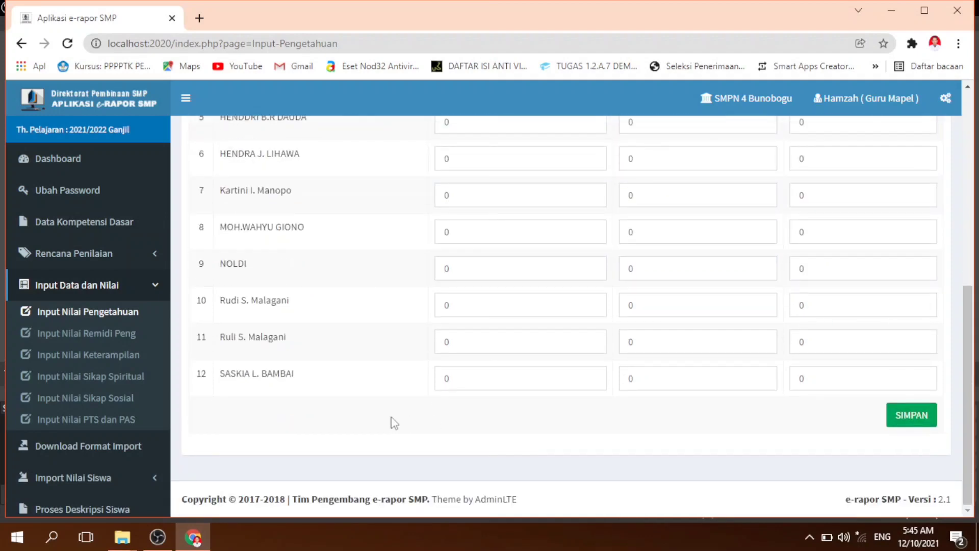
- Check Input Nilai Remidi Pengetahuan for Kelas 8, Matematika (Umum), using the first listed competency 3.1 on barisan bilangan dan barisan konfigurasi
click(117, 342)
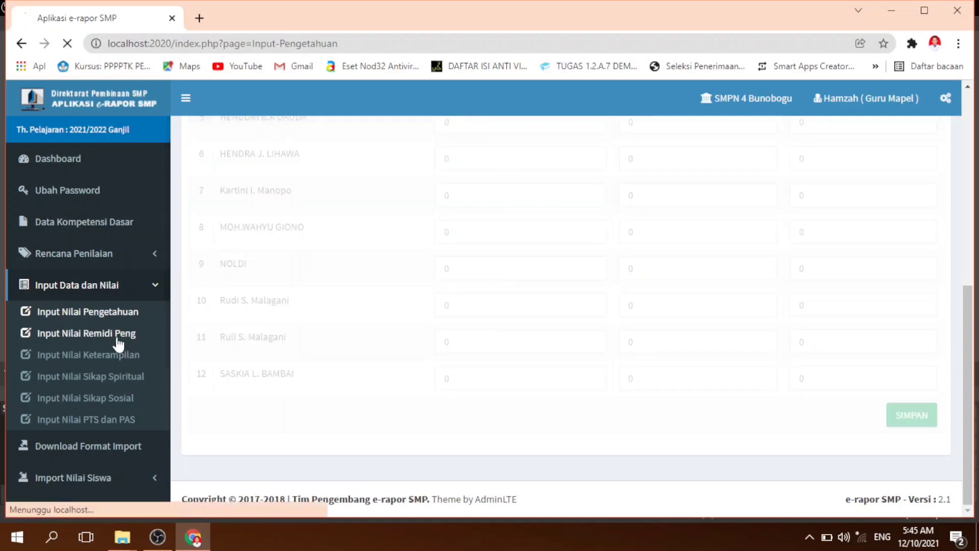
click(385, 192)
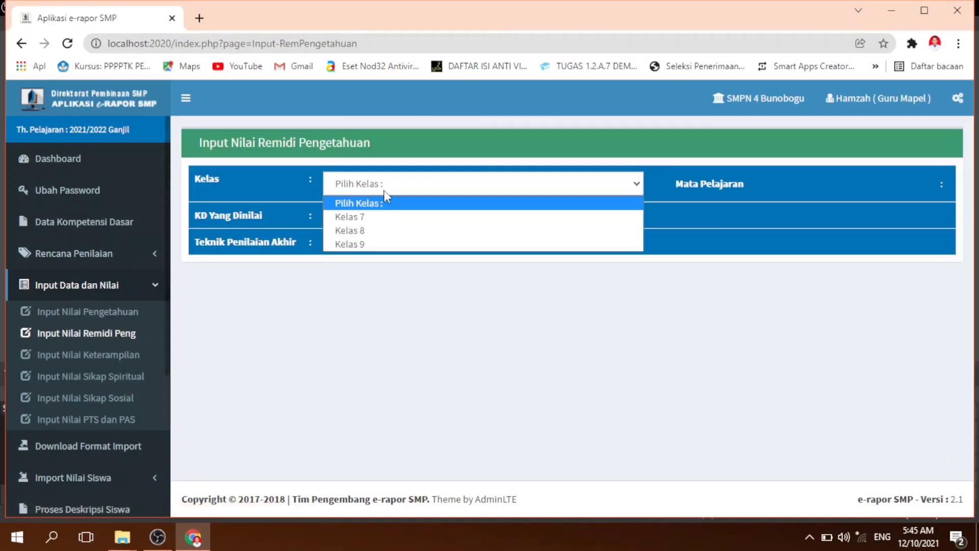
click(396, 230)
click(740, 184)
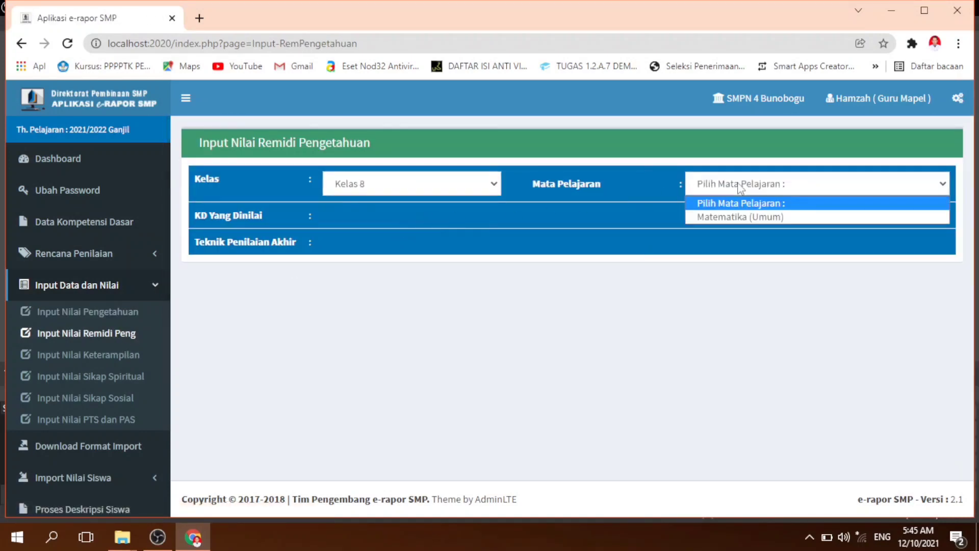
click(743, 216)
click(622, 222)
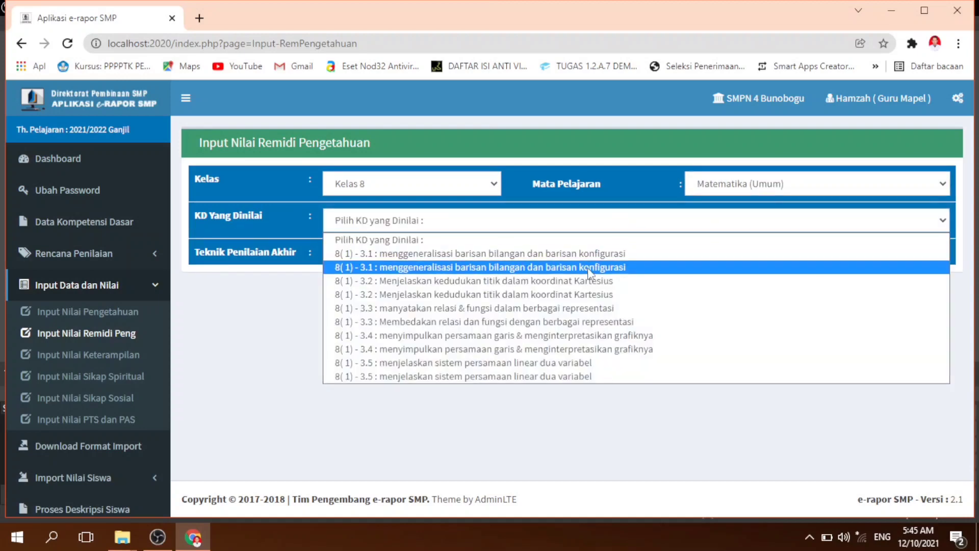
click(587, 256)
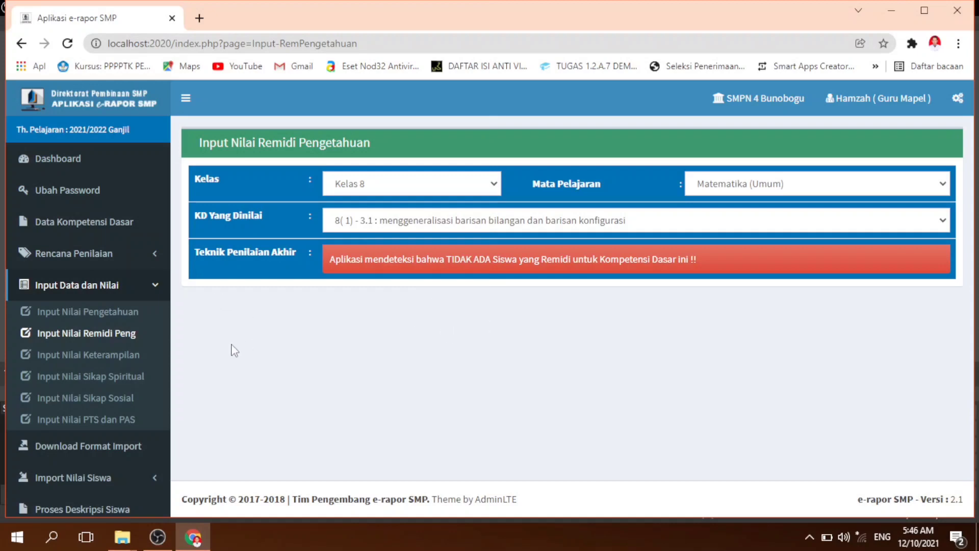
- Display the Input Nilai Keterampilan form for Kelas 8, Matematika (Umum), assessment P. 1 (P1)
click(130, 354)
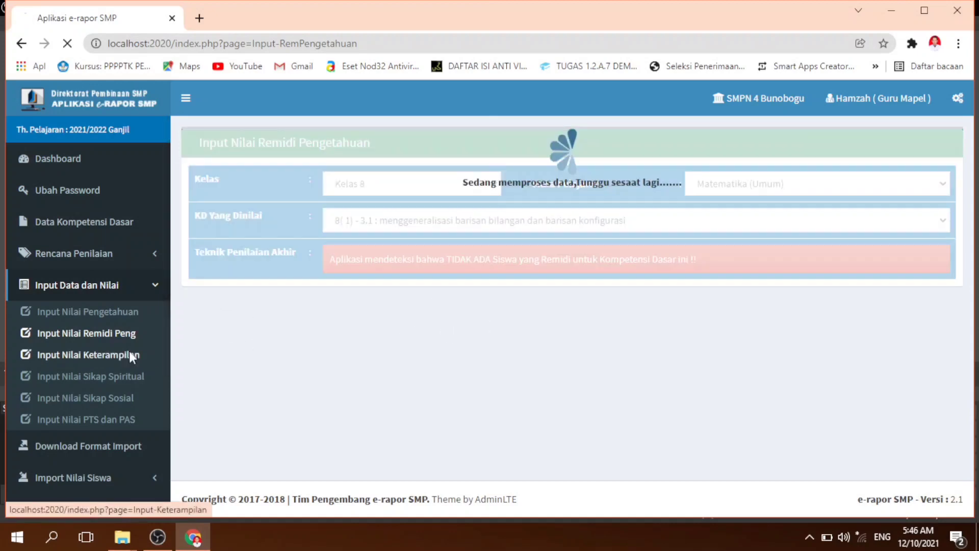
click(418, 185)
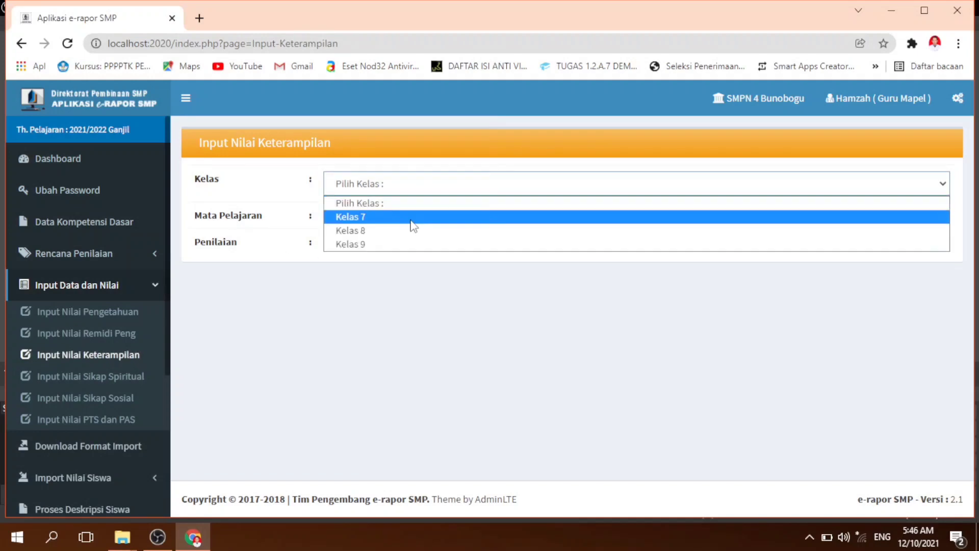
click(409, 224)
click(412, 229)
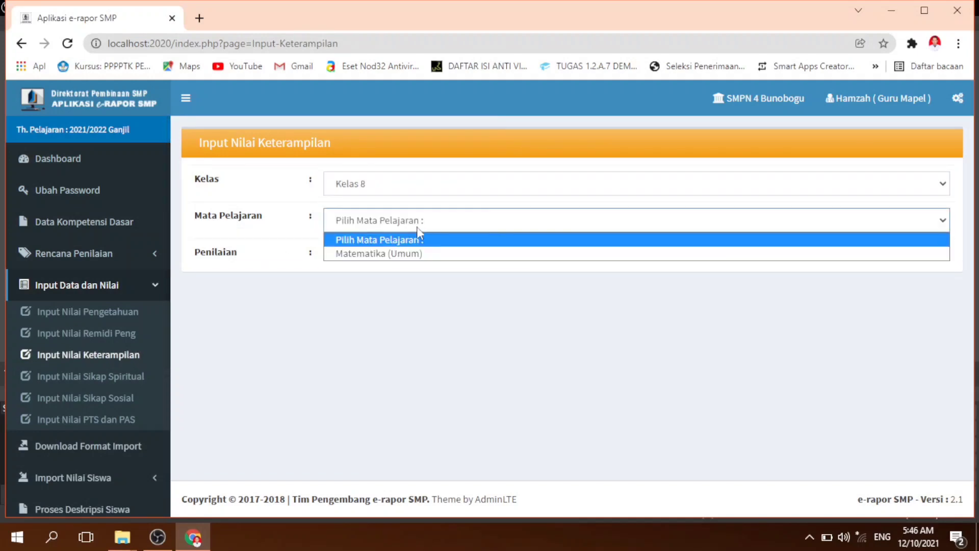
click(415, 253)
click(434, 258)
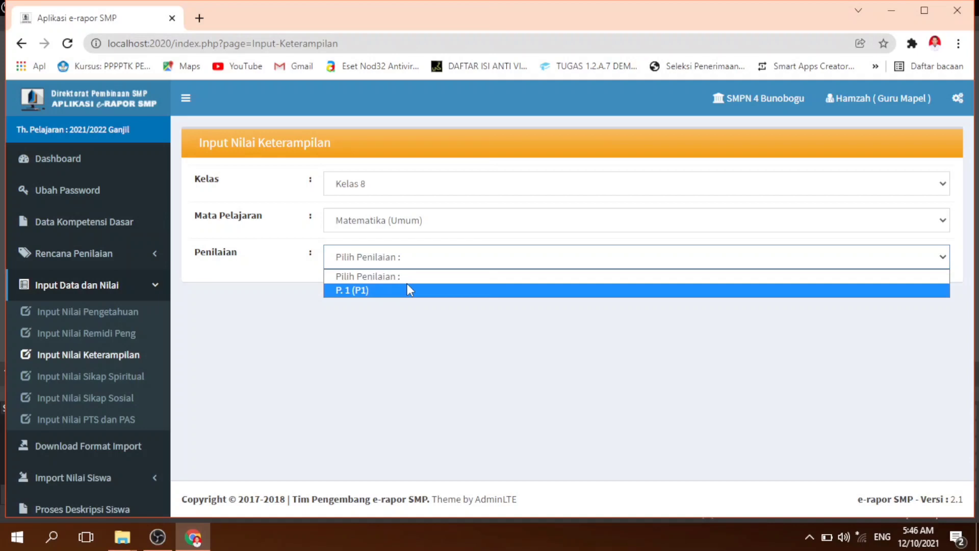
click(378, 290)
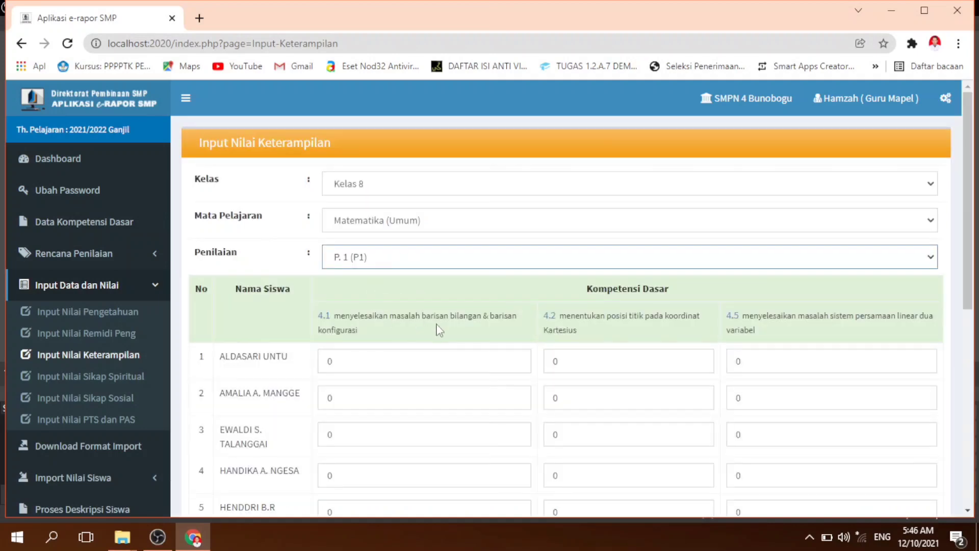
- Examine the first student's skill score fields for competencies 4.1, 4.2 and 4.5 and the rest of the student list
scroll(436, 326, down, 1)
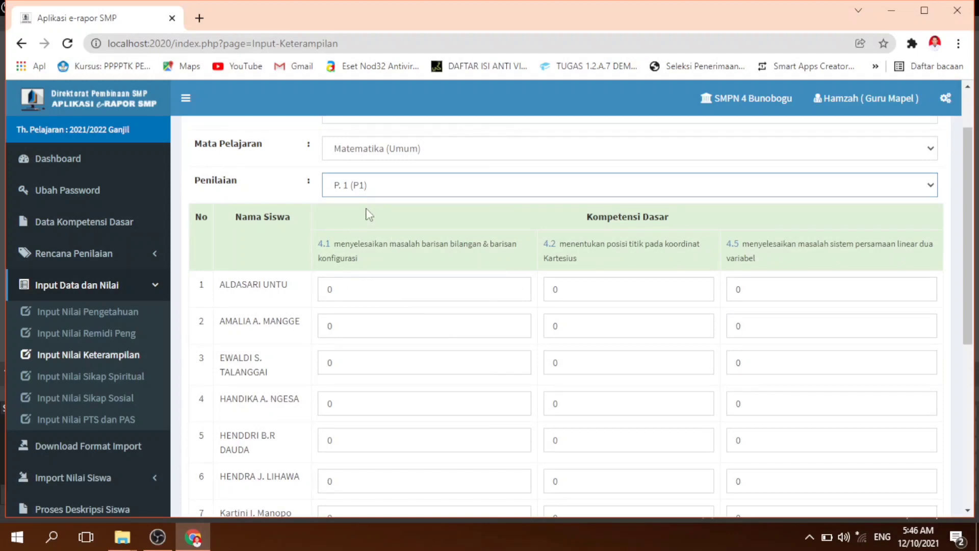
click(356, 289)
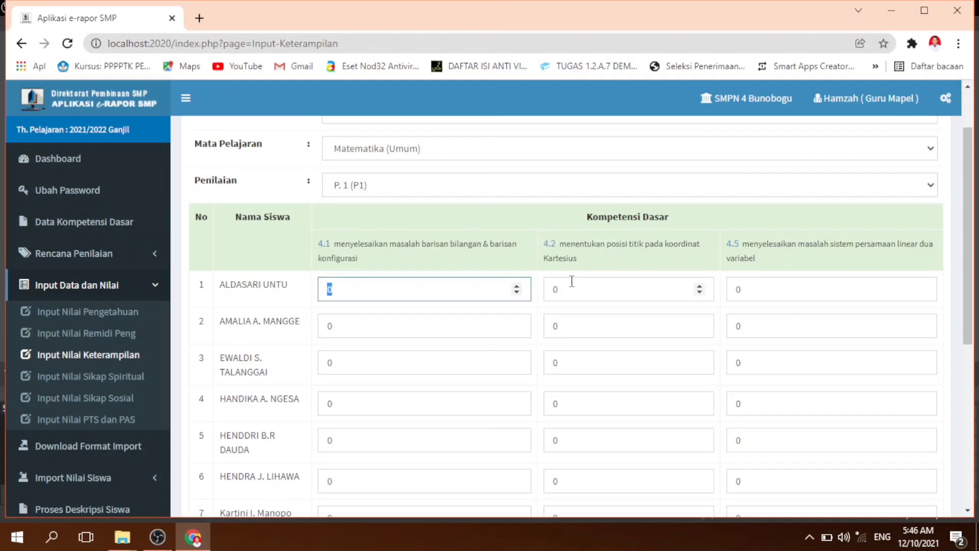
key(Tab)
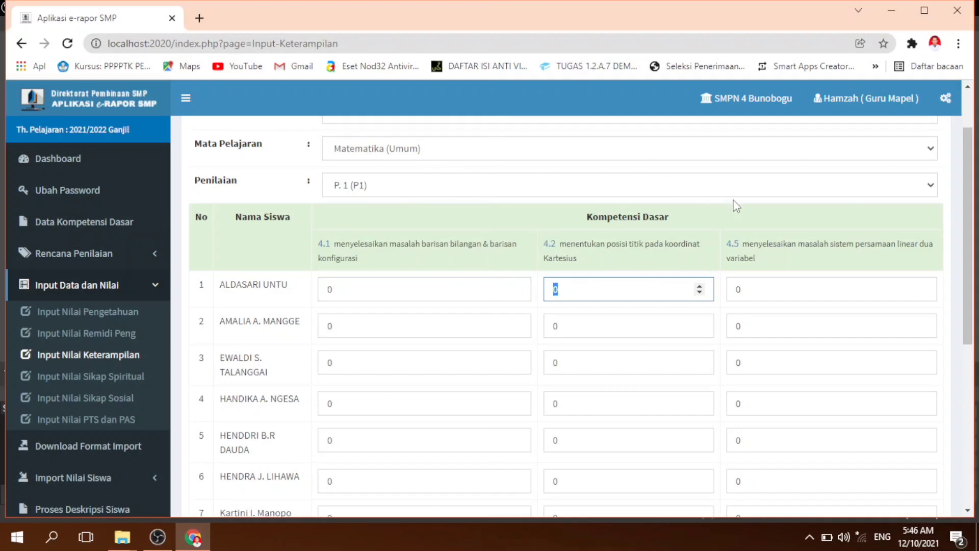
key(Tab)
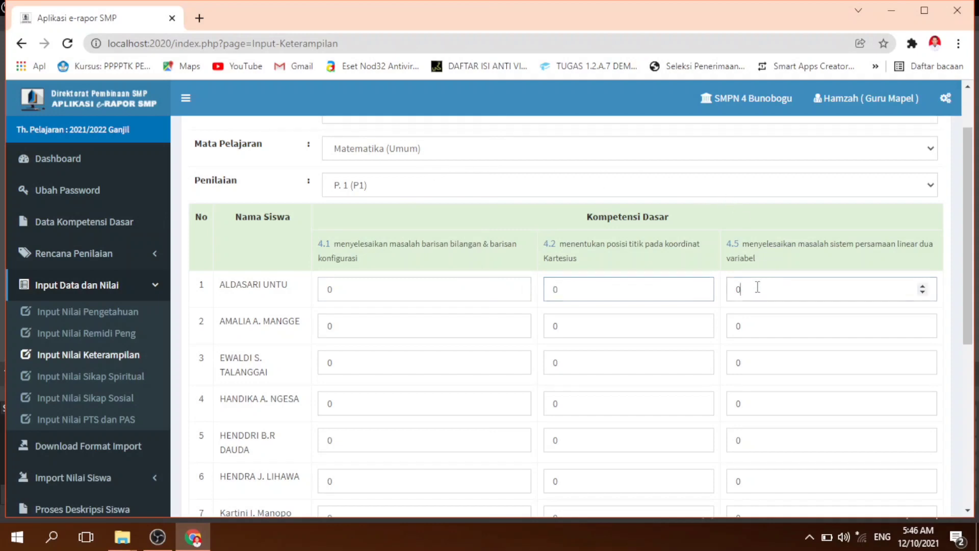
scroll(711, 321, down, 3)
scroll(711, 322, down, 3)
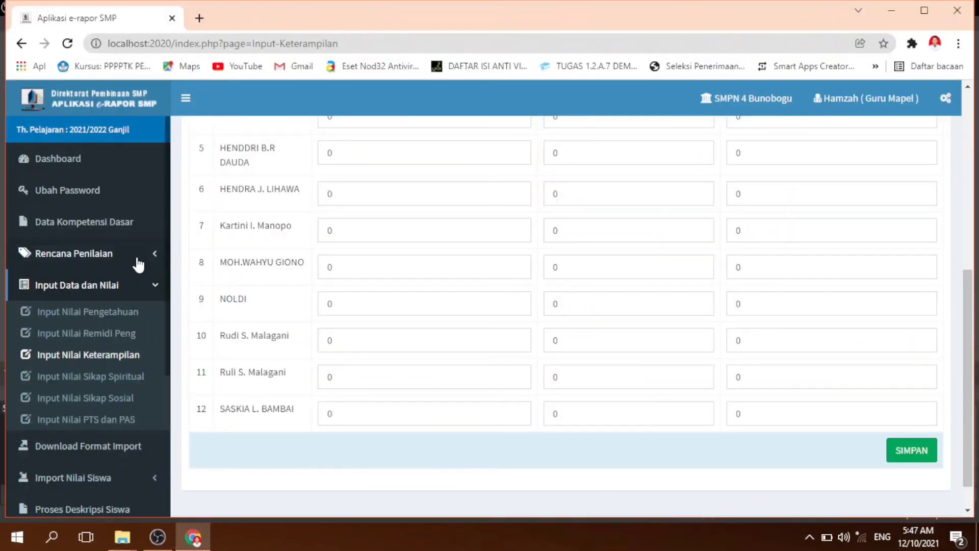
- List the downloadable score import formats in Download Format Import for Kelas 8, Matematika (Umum)
click(137, 264)
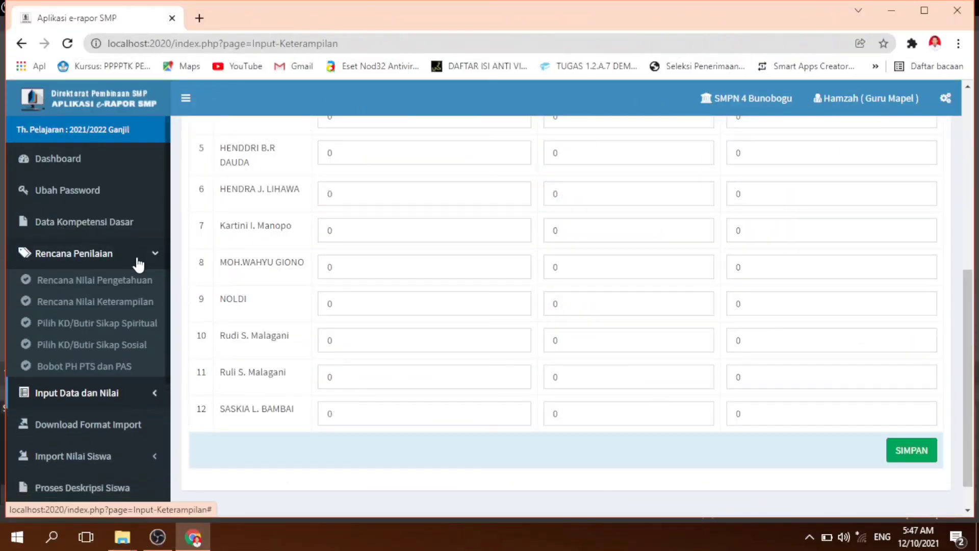
click(124, 428)
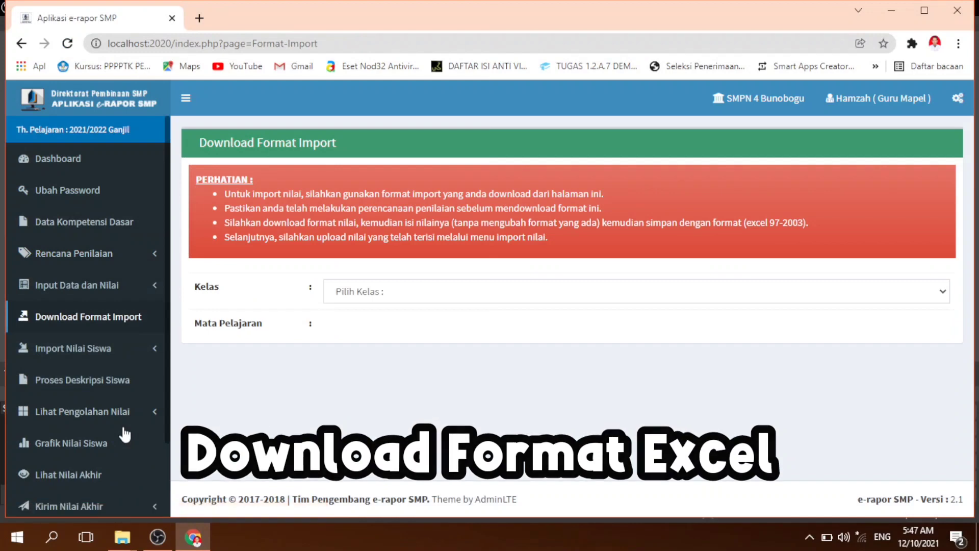
click(441, 296)
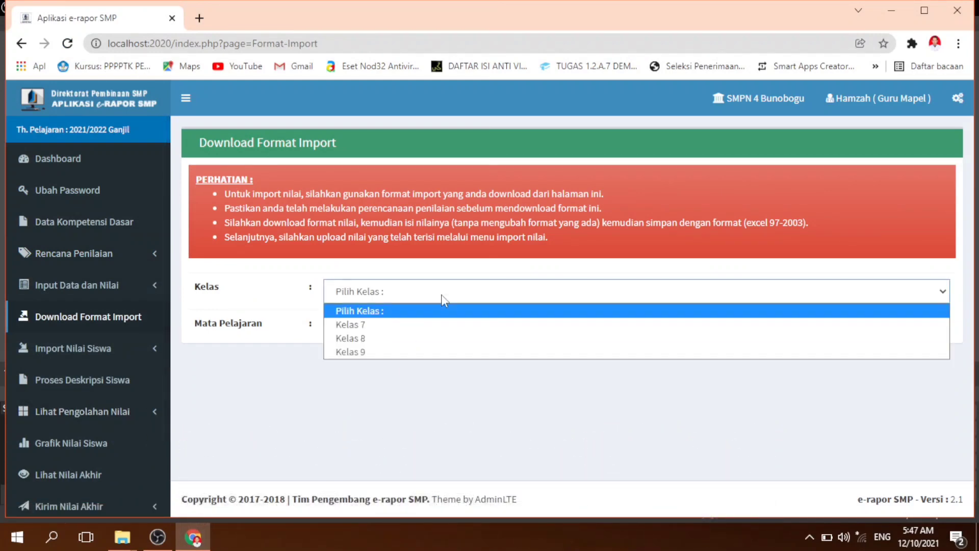
click(393, 338)
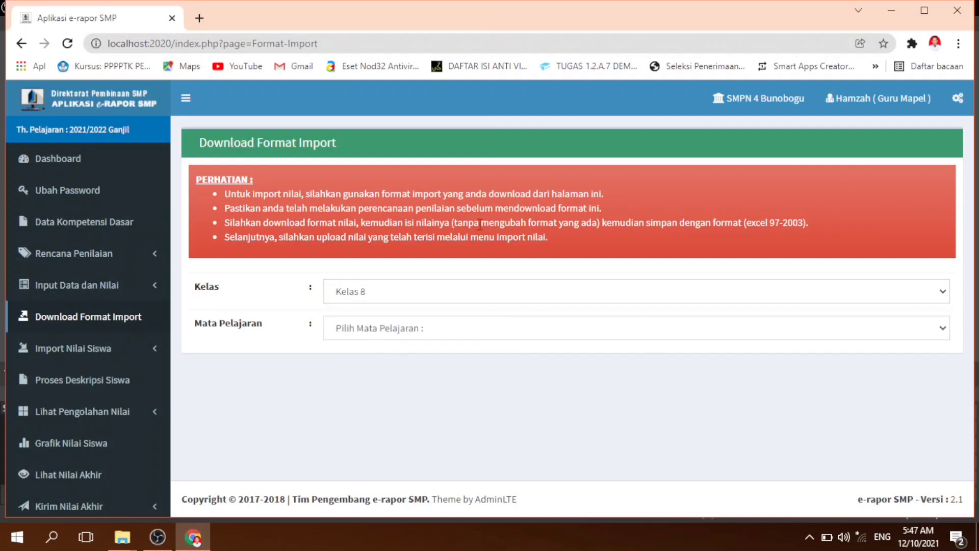
click(403, 330)
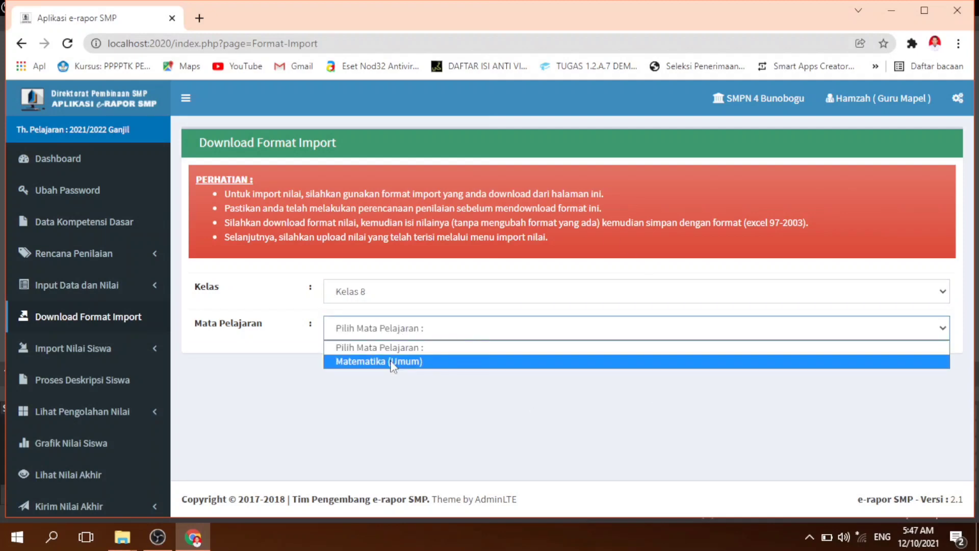
click(391, 362)
scroll(586, 300, down, 3)
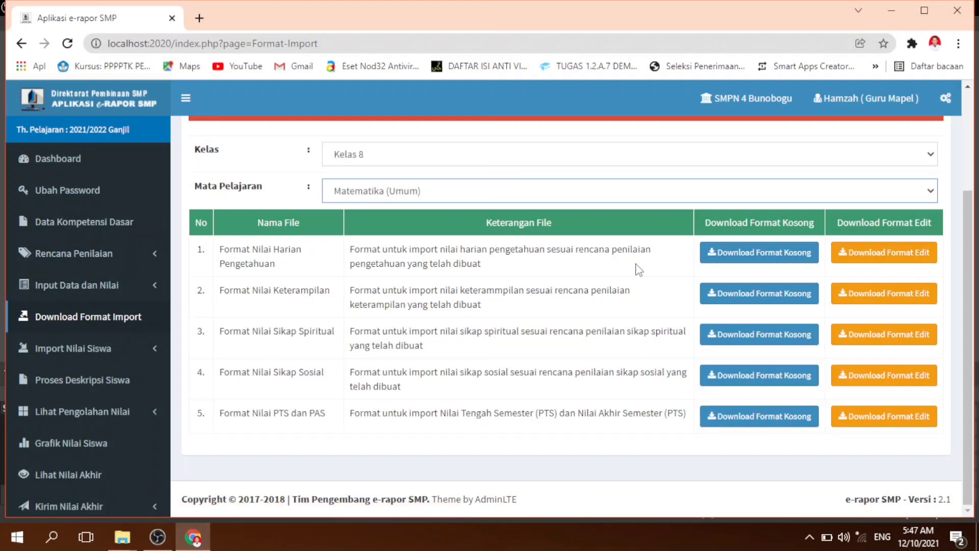
scroll(637, 269, up, 2)
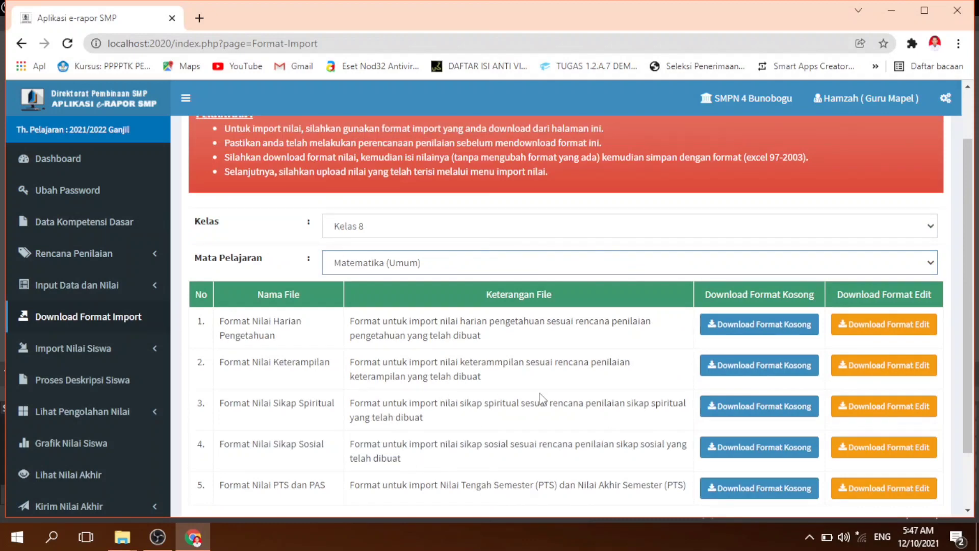
- Download the blank Format Nilai Harian Pengetahuan import file for Kelas 8, Matematika (Umum), and dismiss the download dialog
click(760, 329)
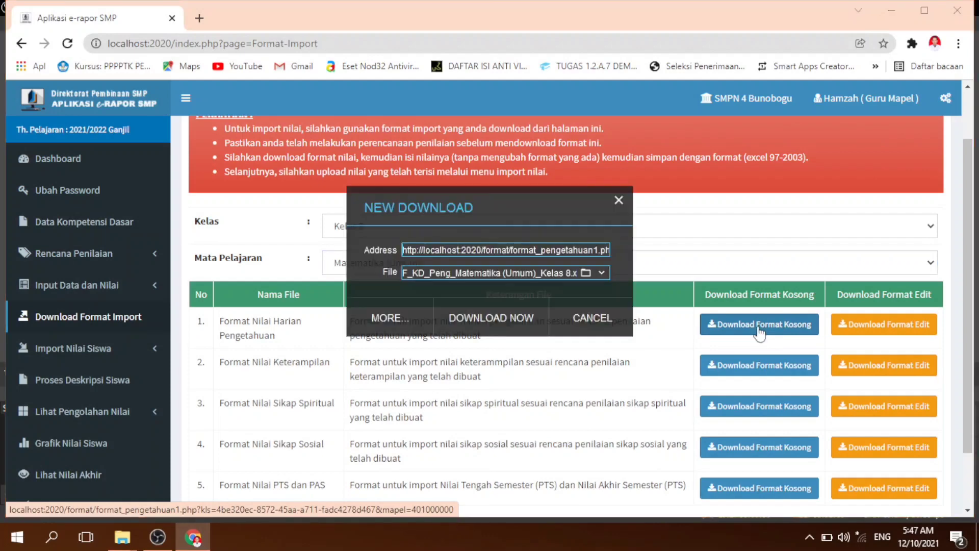
click(470, 332)
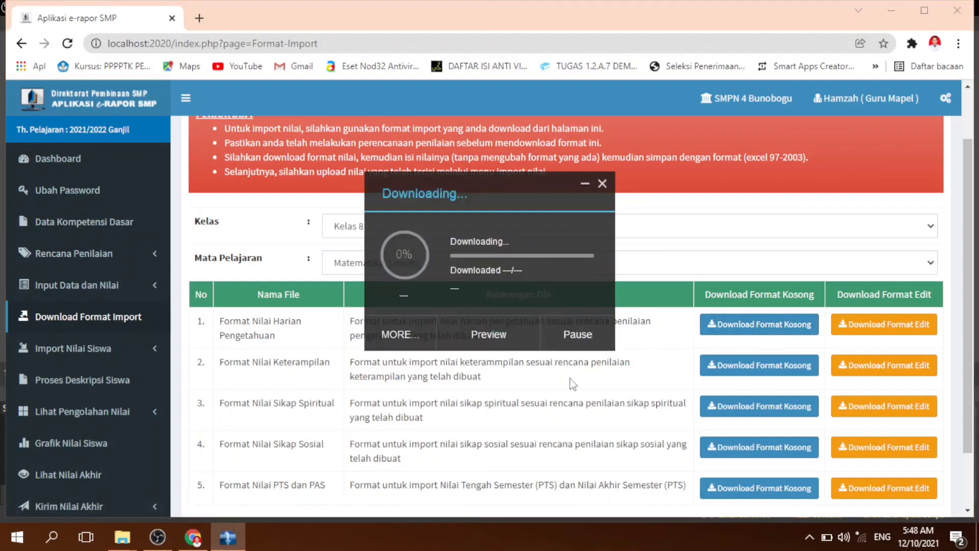
click(578, 317)
- Download the blank Format Nilai Keterampilan import file for Kelas 8, Matematika (Umum), and dismiss the download dialog
scroll(585, 411, down, 2)
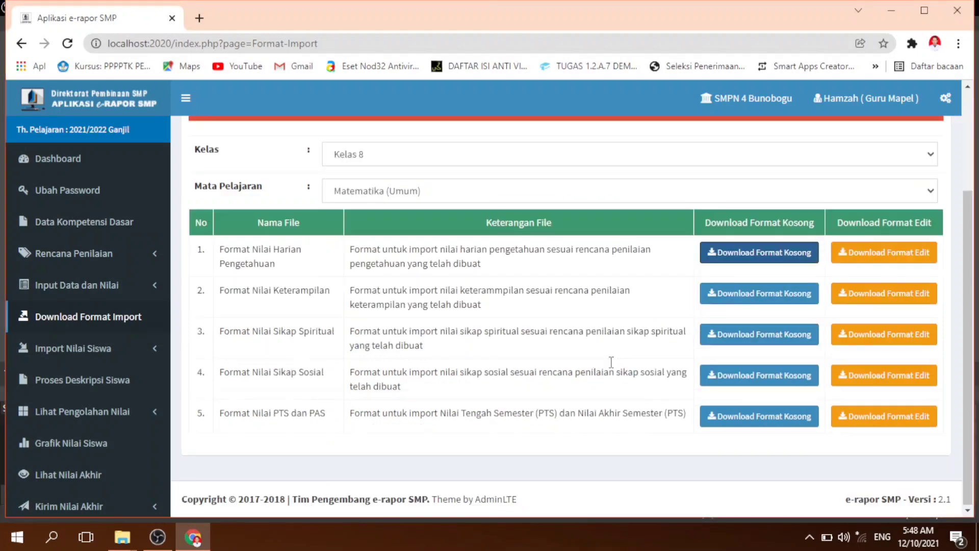
click(753, 296)
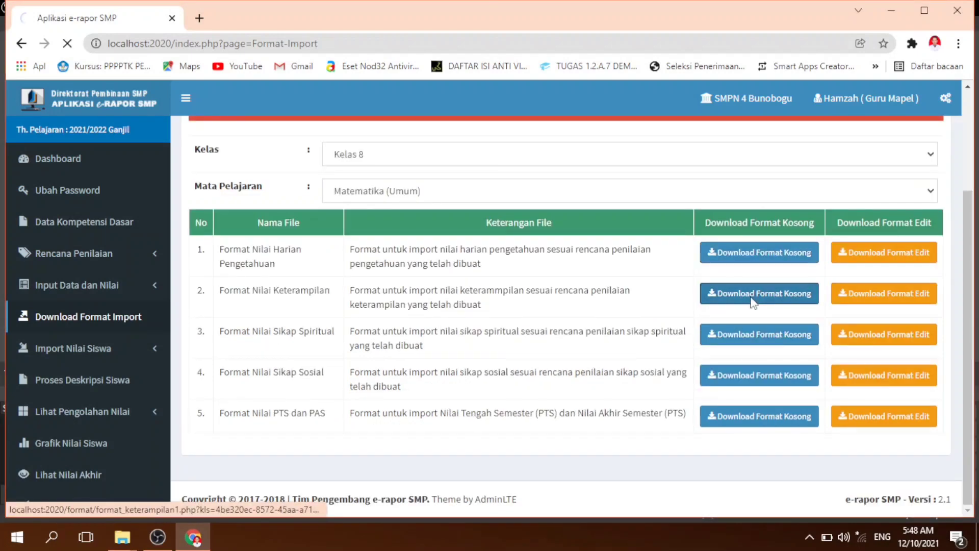
click(489, 322)
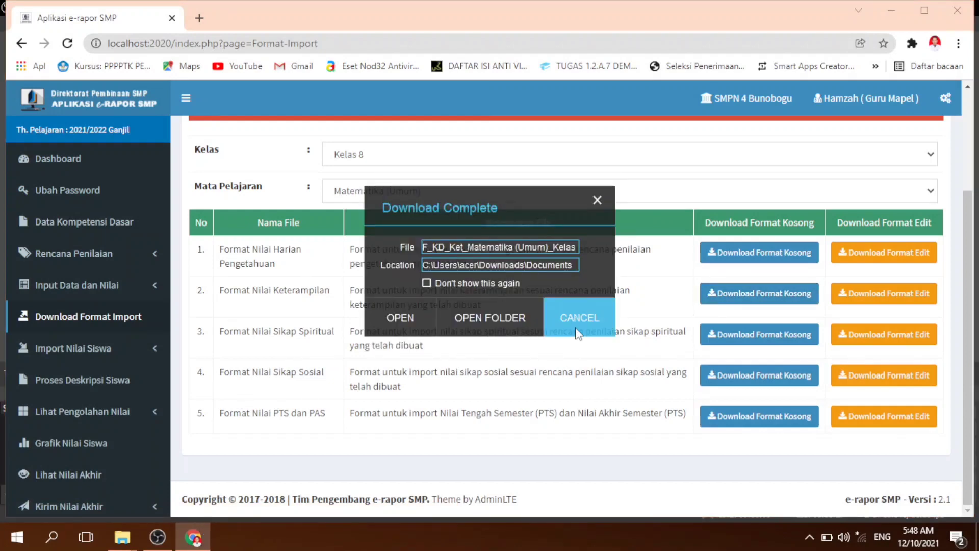
click(577, 331)
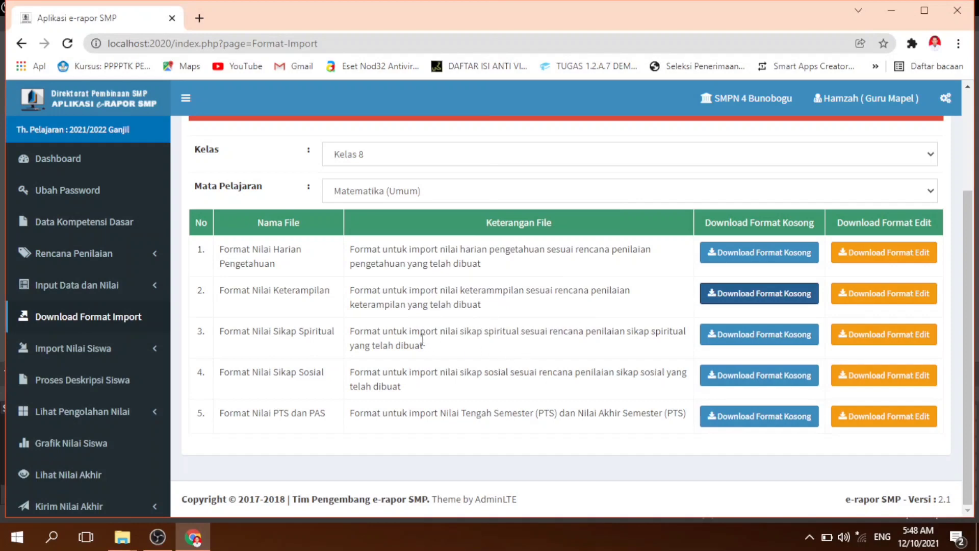
- Download the blank Format Nilai PTS dan PAS import file for Kelas 8, Matematika (Umum), and dismiss the download dialog
click(742, 417)
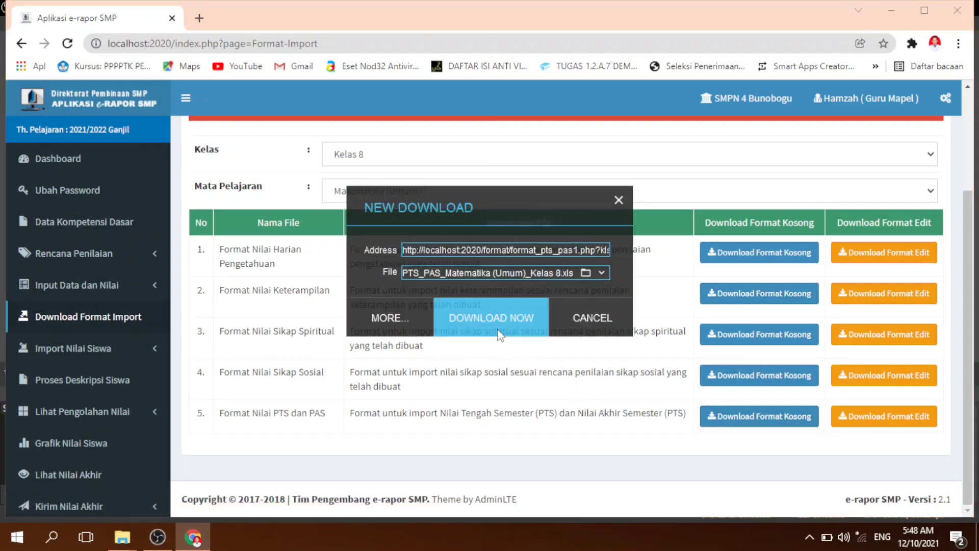
click(498, 330)
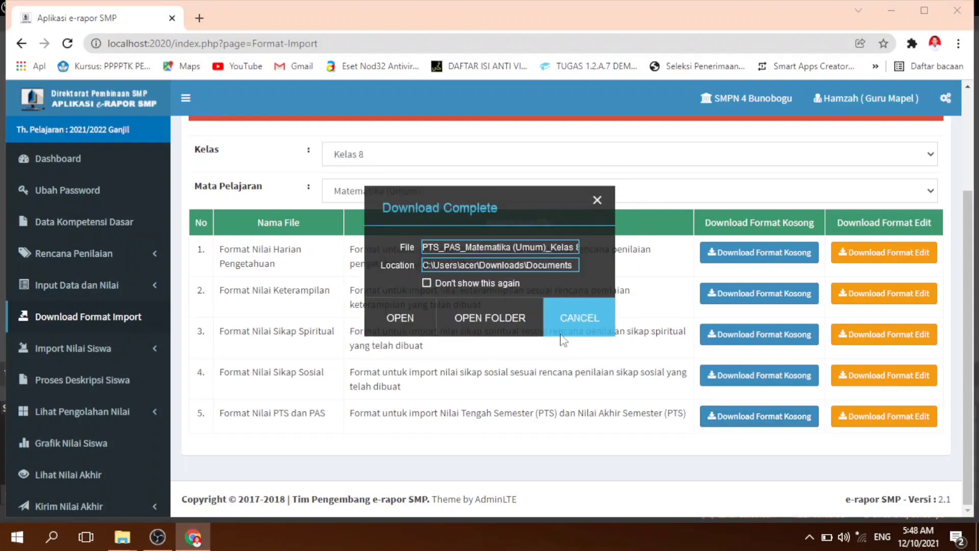
click(563, 336)
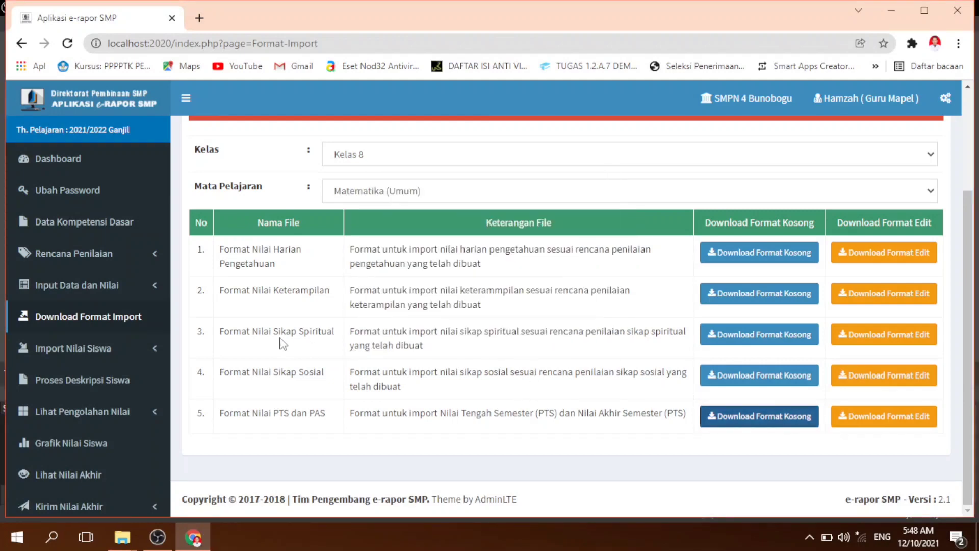
- Highlight the Sikap Spiritual and Sikap Sosial format names and display the Input Nilai Sikap Spiritual page
drag(275, 331, 329, 331)
click(286, 368)
drag(286, 368, 327, 372)
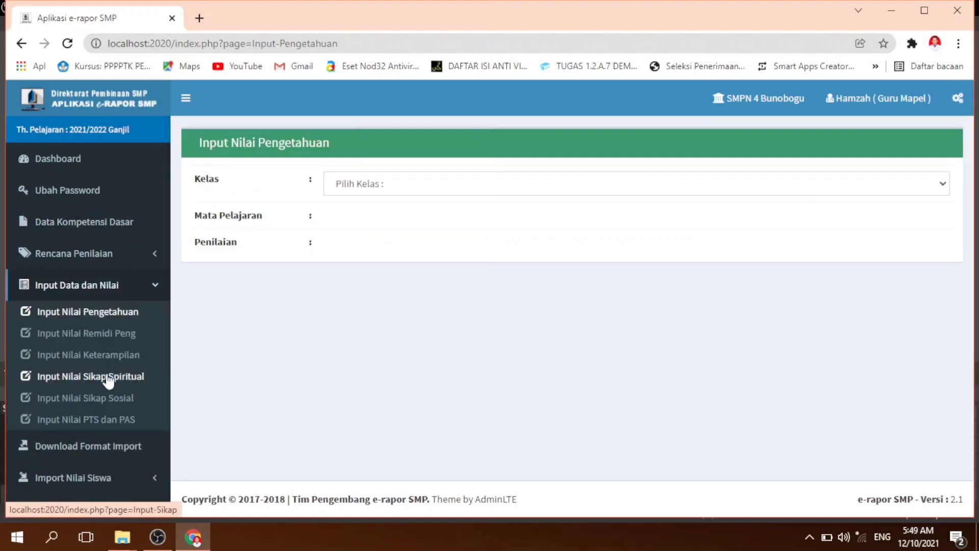
click(108, 380)
click(149, 288)
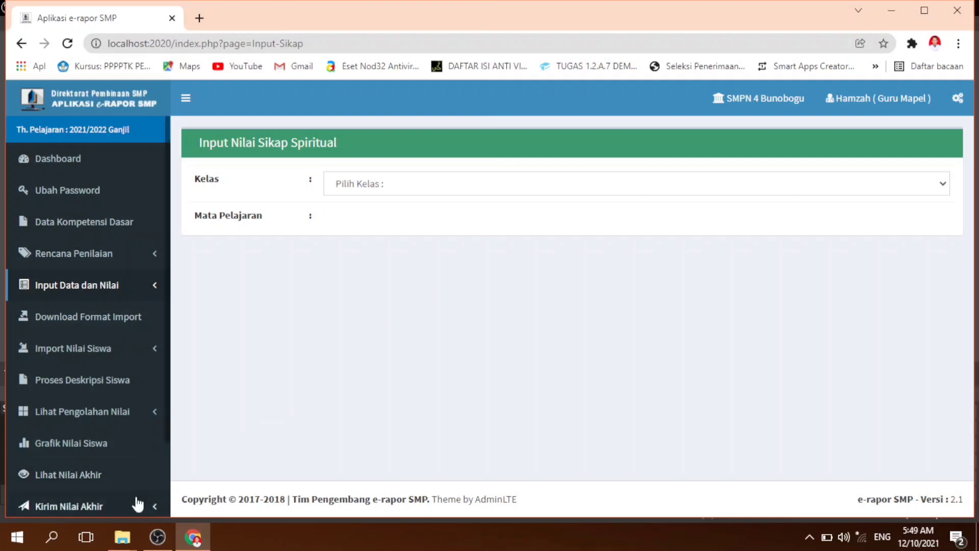
- Switch to File Explorer and open F_KD_Peng_Matematika (Umum)_Kelas 8.xls from the Documents folder inside Downloads
mouse_move(122, 535)
click(112, 507)
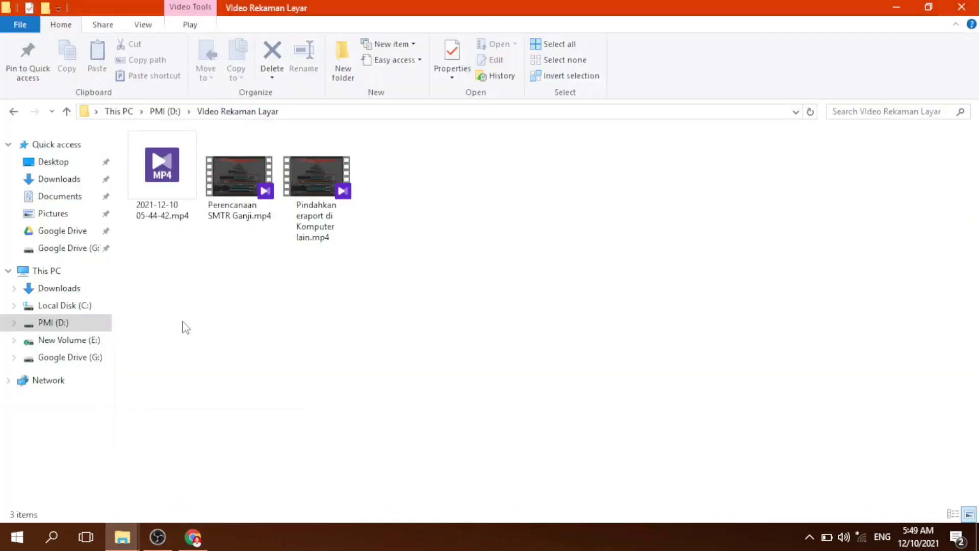
click(70, 186)
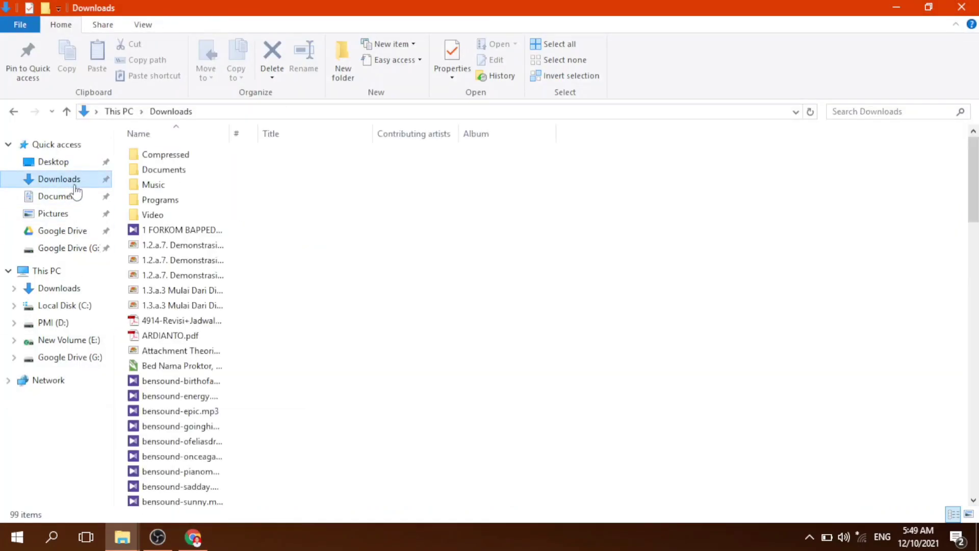
double_click(188, 173)
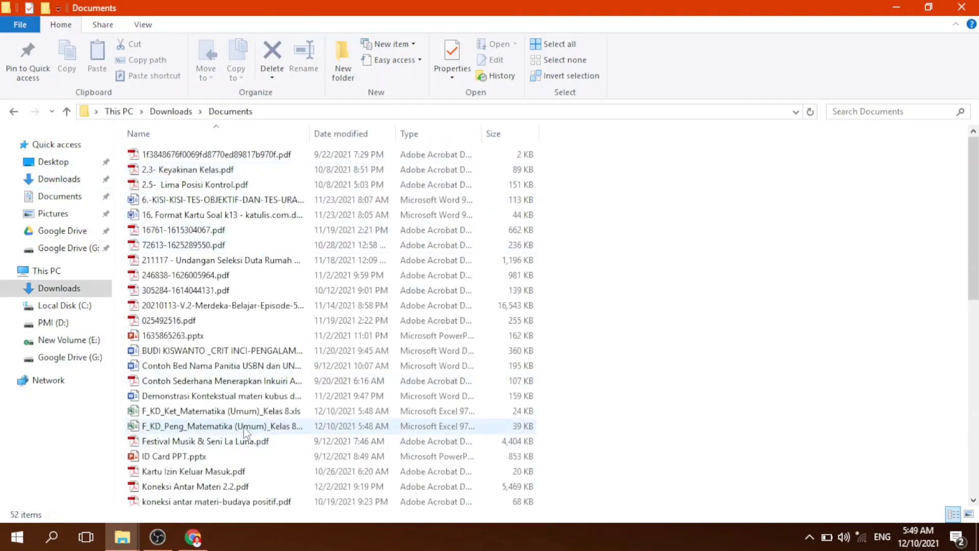
double_click(235, 427)
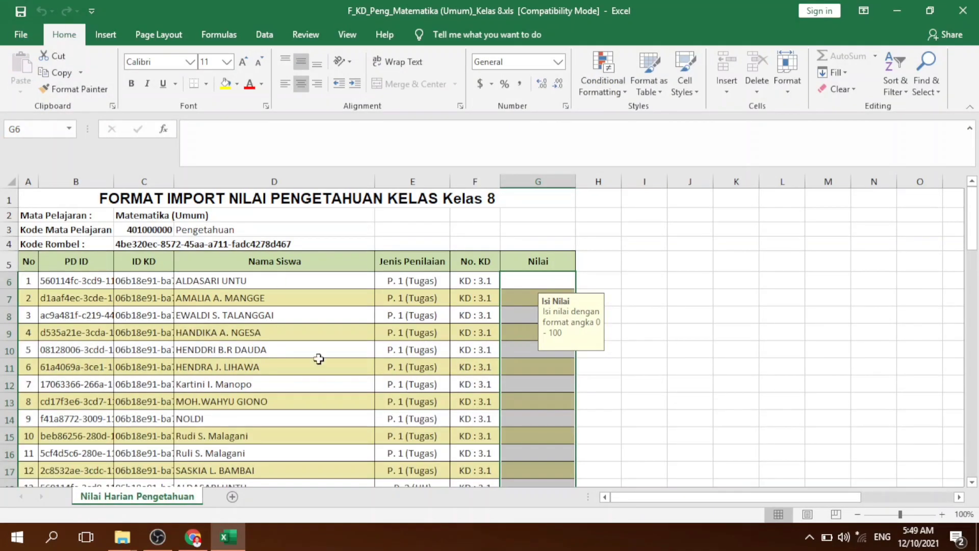
- Check the Nilai column and the first student's Jenis Penilaian and No. KD entries in the knowledge import sheet
click(531, 294)
click(533, 279)
click(528, 315)
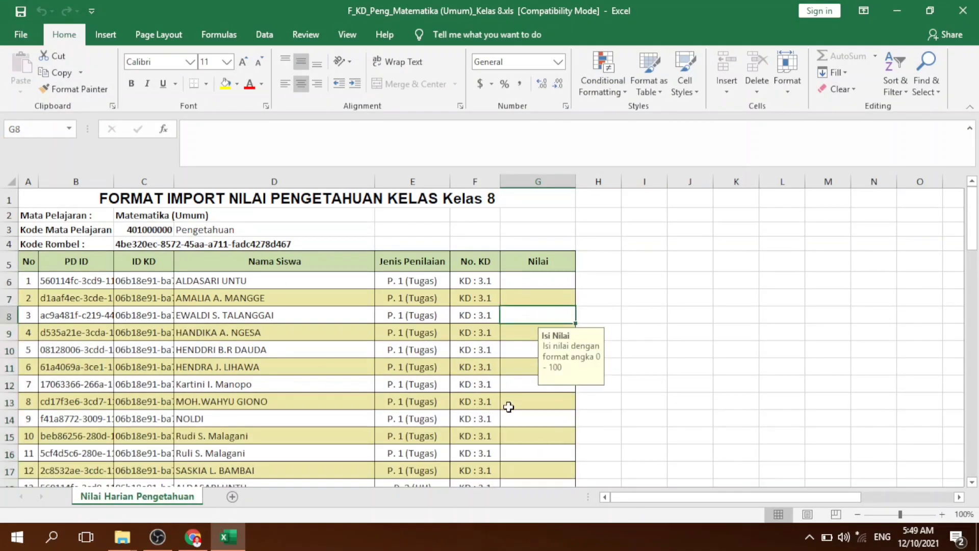
click(509, 405)
click(537, 280)
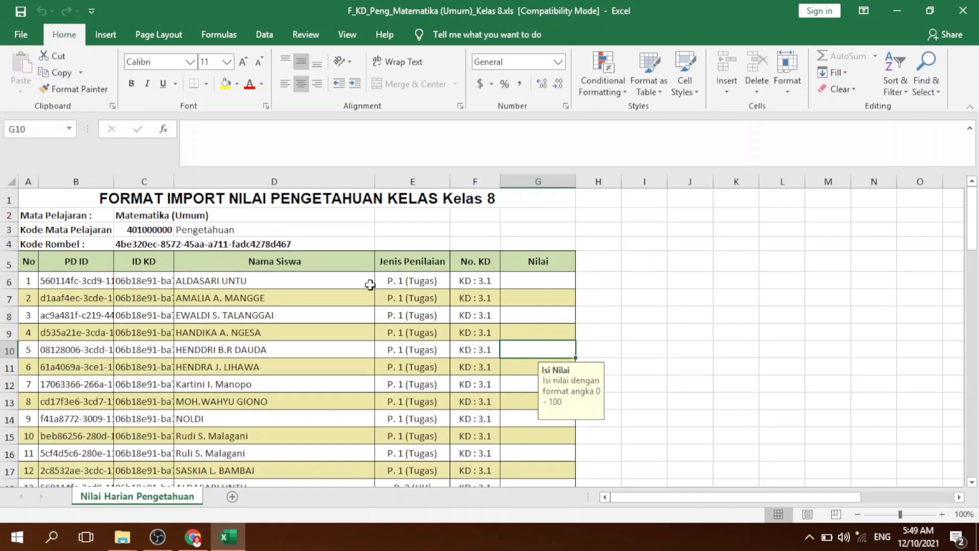
click(414, 286)
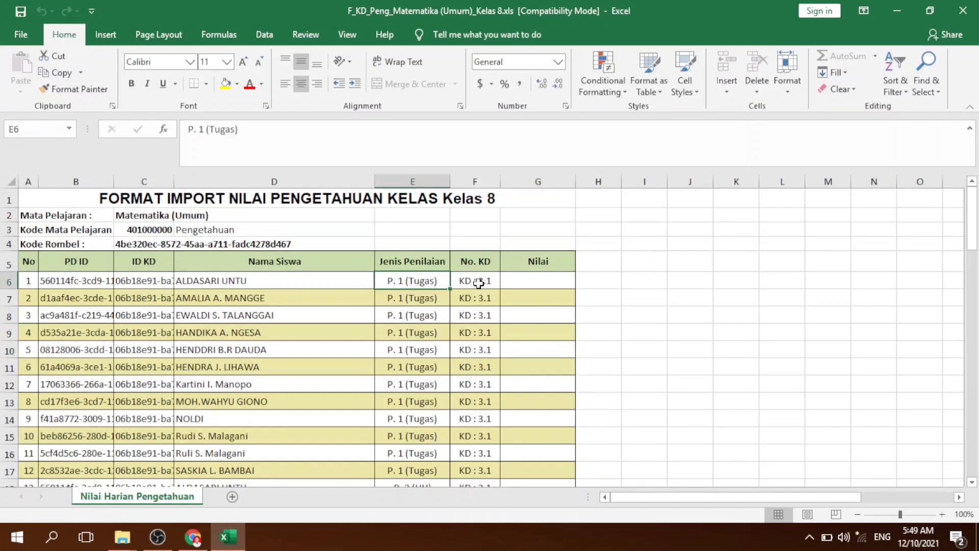
click(474, 283)
- Examine how the student rows are grouped by P. 1 (Tugas) and P. 2 (UH) for KD 3.1 and KD 3.2
scroll(479, 296, down, 3)
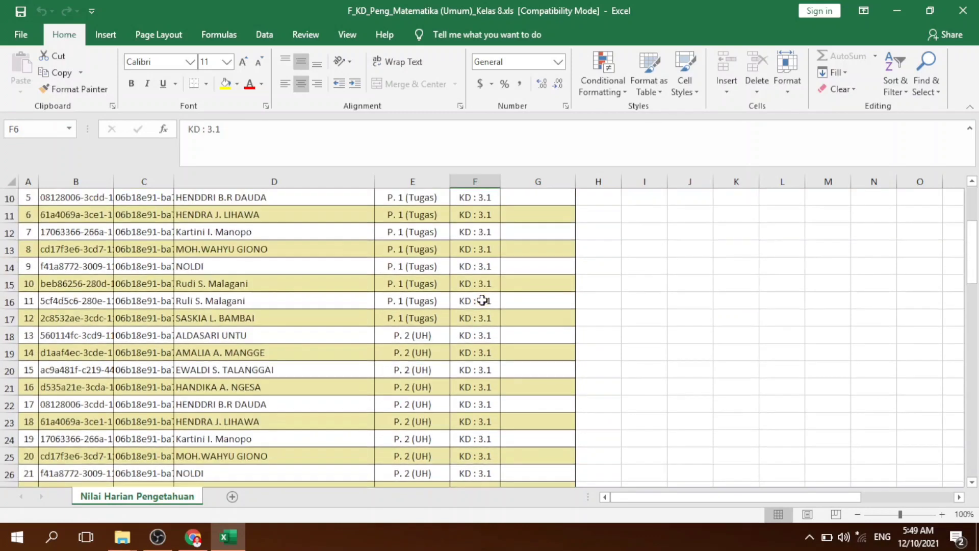
click(416, 337)
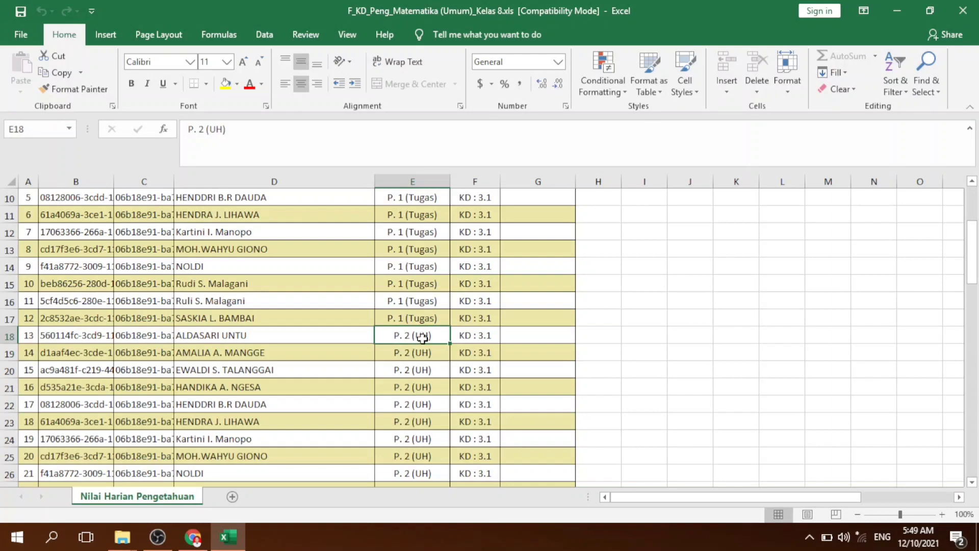
click(475, 339)
scroll(484, 378, down, 2)
scroll(484, 378, down, 2)
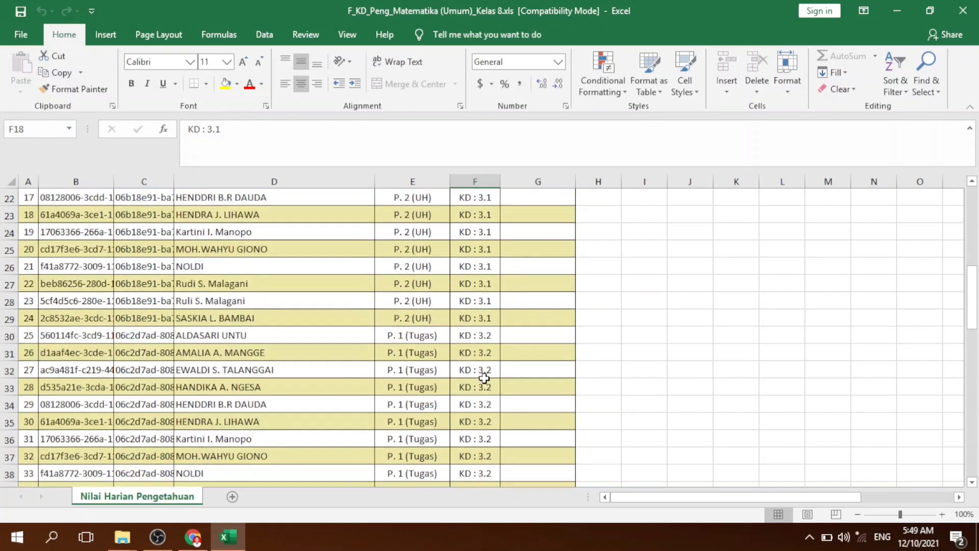
click(419, 338)
click(470, 339)
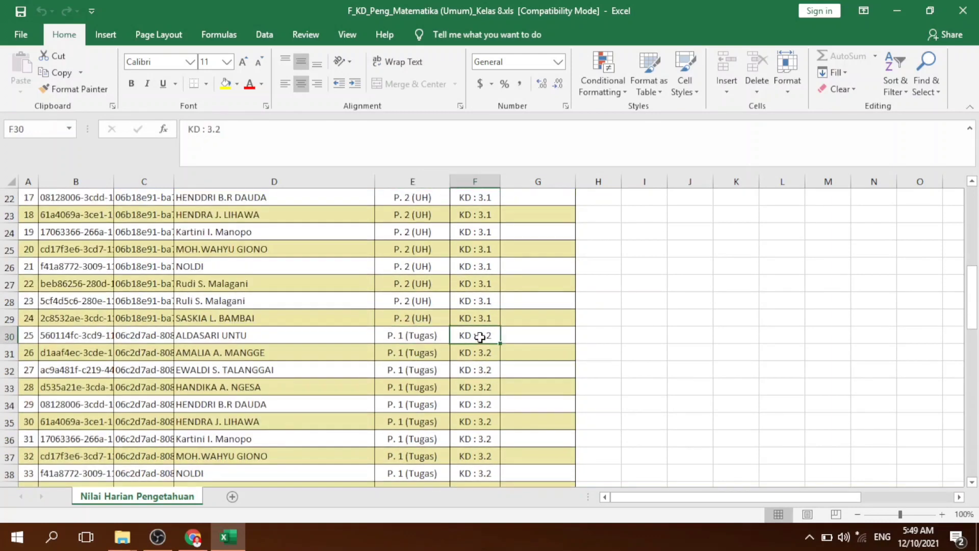
scroll(485, 367, down, 3)
click(410, 389)
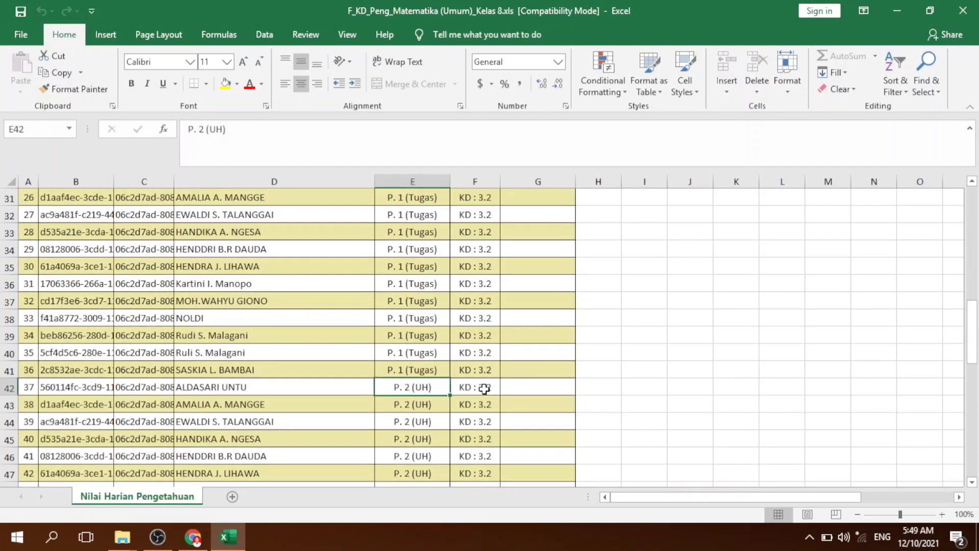
click(483, 387)
- Examine the P. 1 (Tugas) and P. 2 (UH) rows for KD 3.5 down to the sheet's last student
scroll(483, 387, down, 5)
click(417, 353)
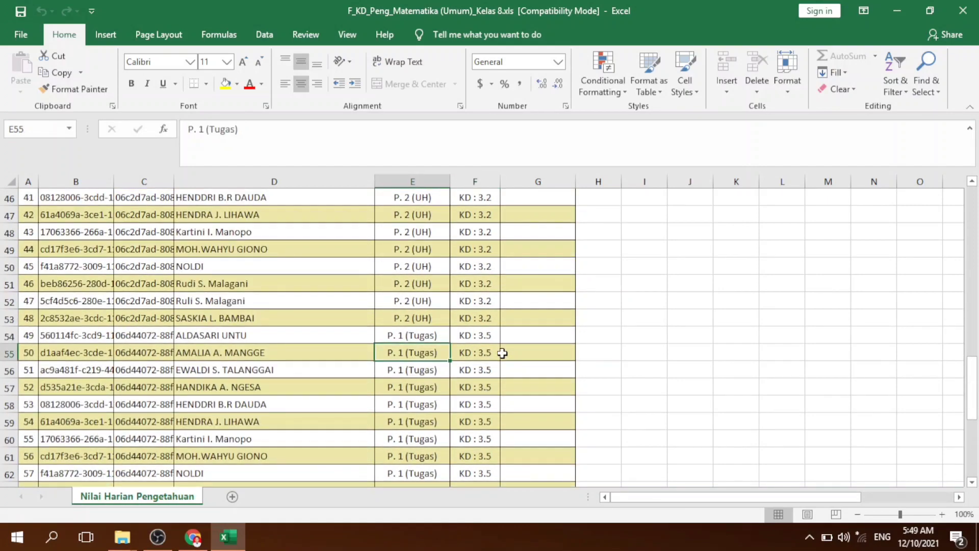
scroll(403, 423, down, 6)
click(415, 371)
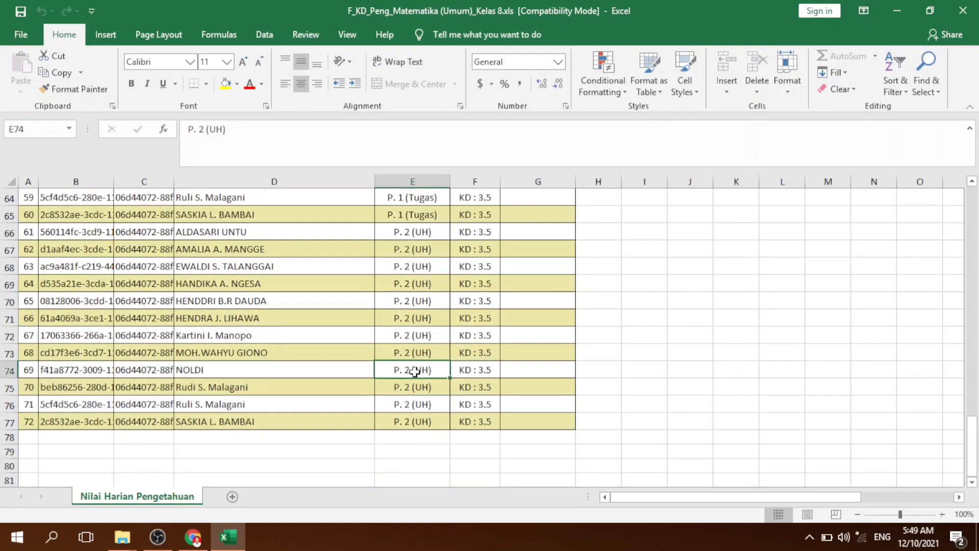
click(477, 370)
click(524, 369)
- Enter the scores 75, 80 and 87 for the first three students' P. 1 (Tugas) under KD 3.1, in cells G6 to G8
scroll(524, 369, up, 12)
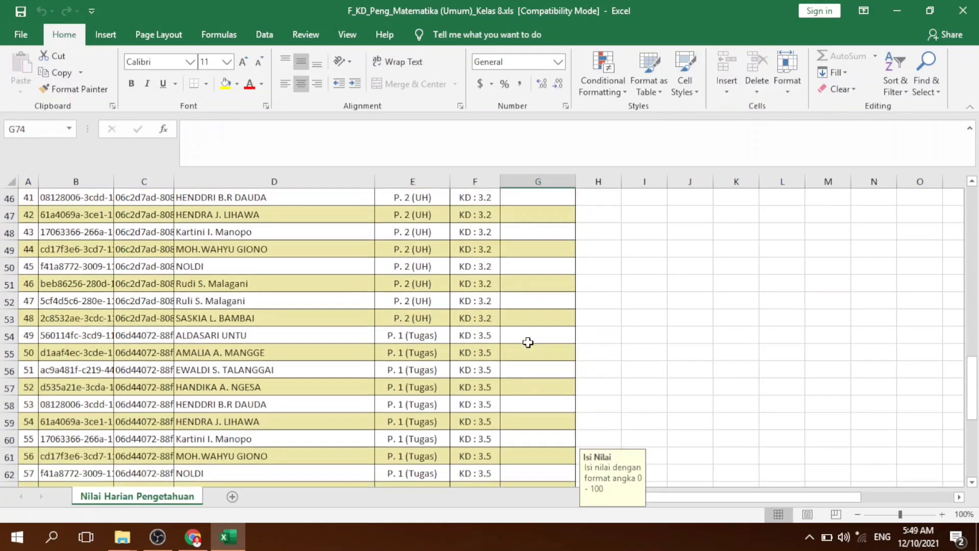
scroll(538, 260, up, 9)
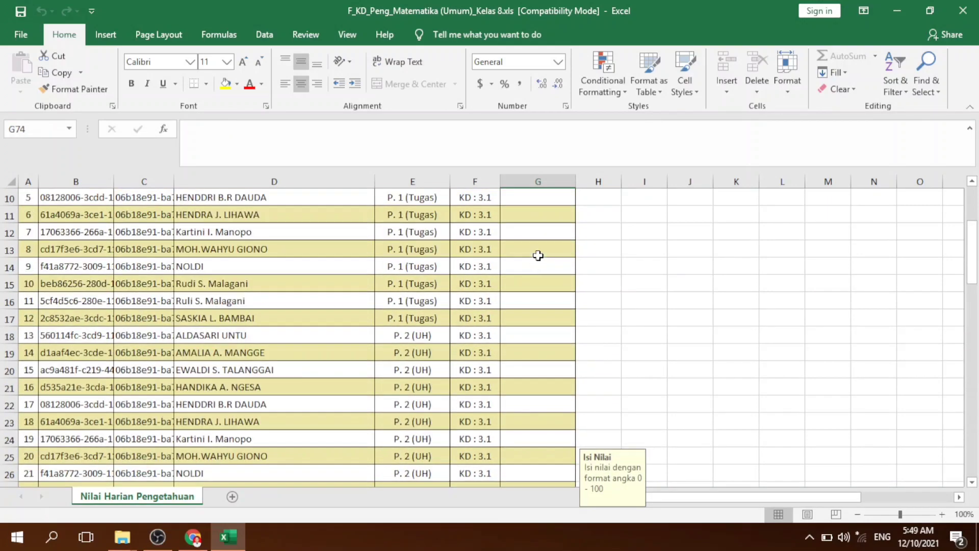
click(541, 282)
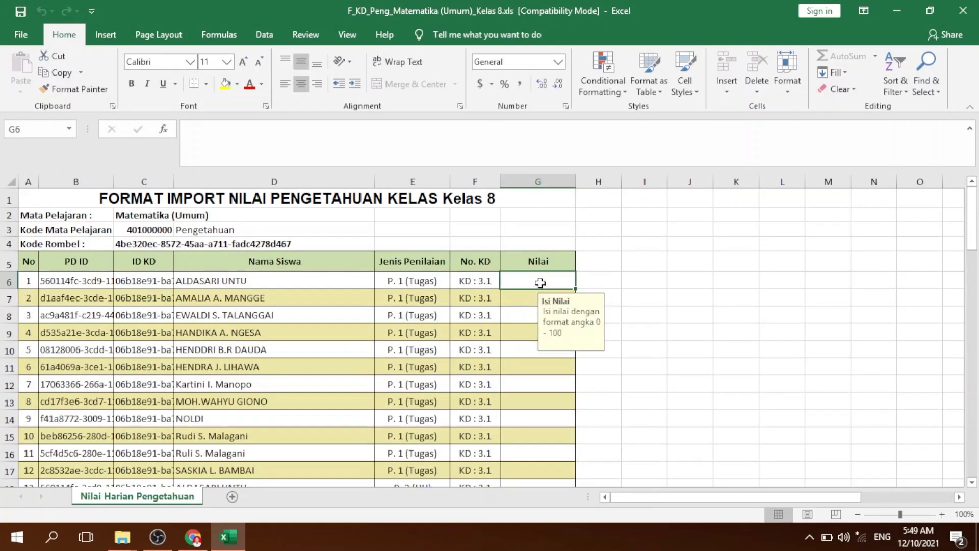
text(75)
key(Return)
text(80)
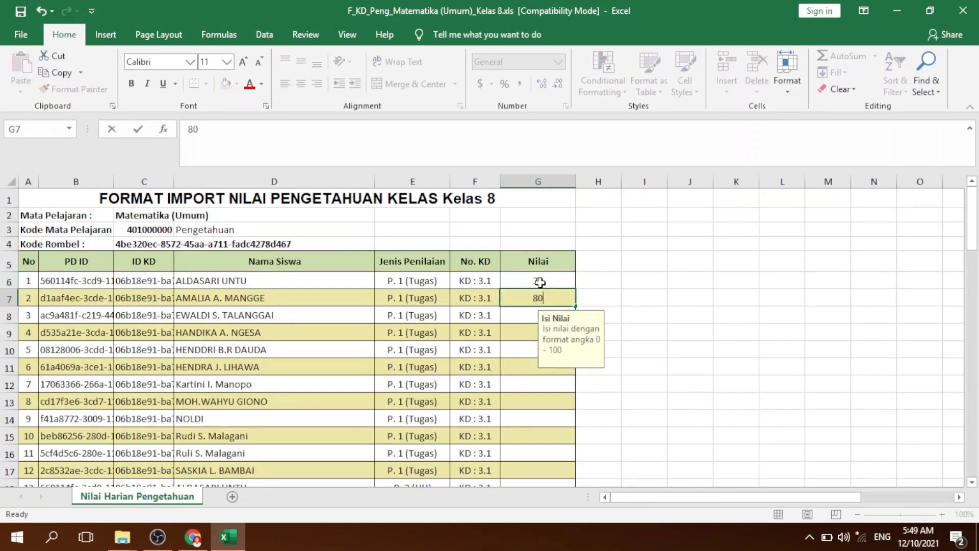
key(Return)
text(87)
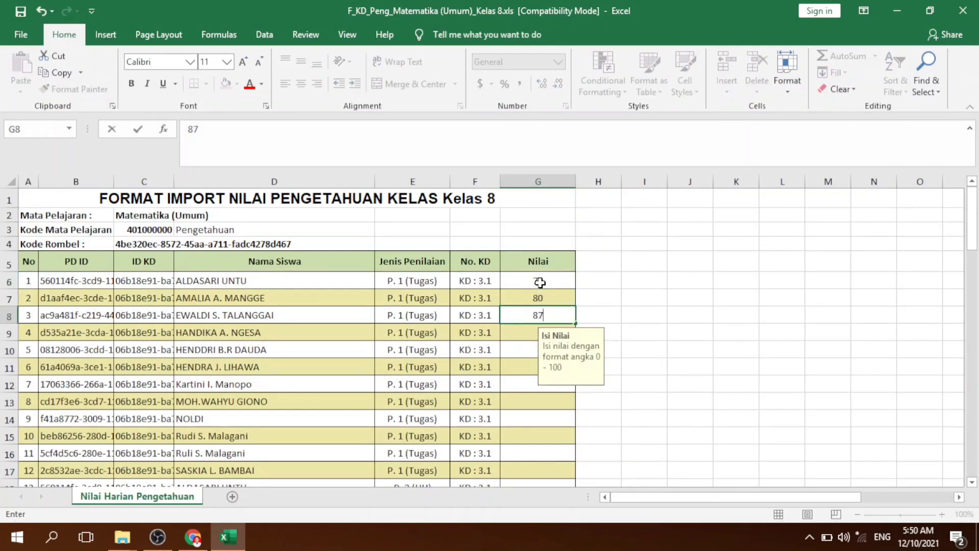
key(Return)
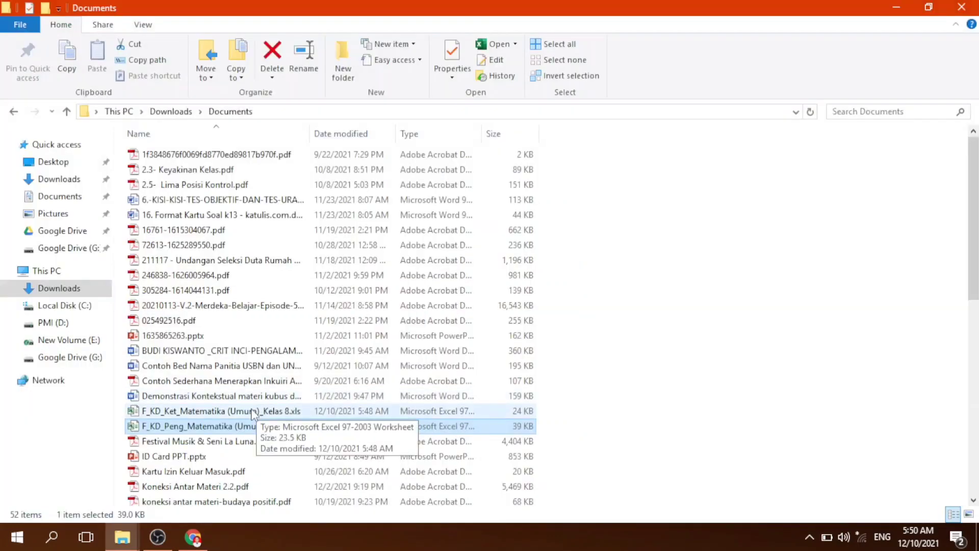
- Open F_KD_Ket_Matematika (Umum)_Kelas 8.xls and examine its assessment types and competencies throughout the student rows
double_click(255, 410)
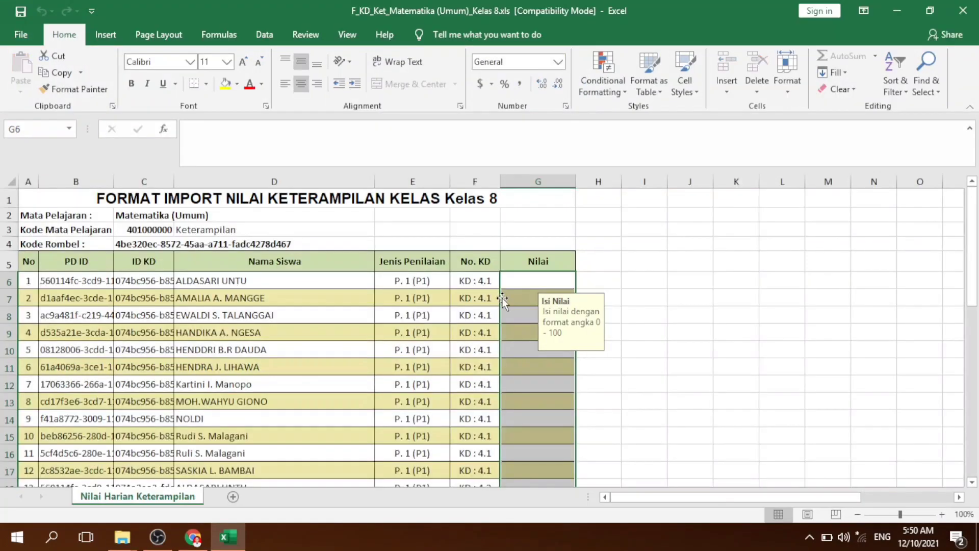
click(522, 357)
click(424, 354)
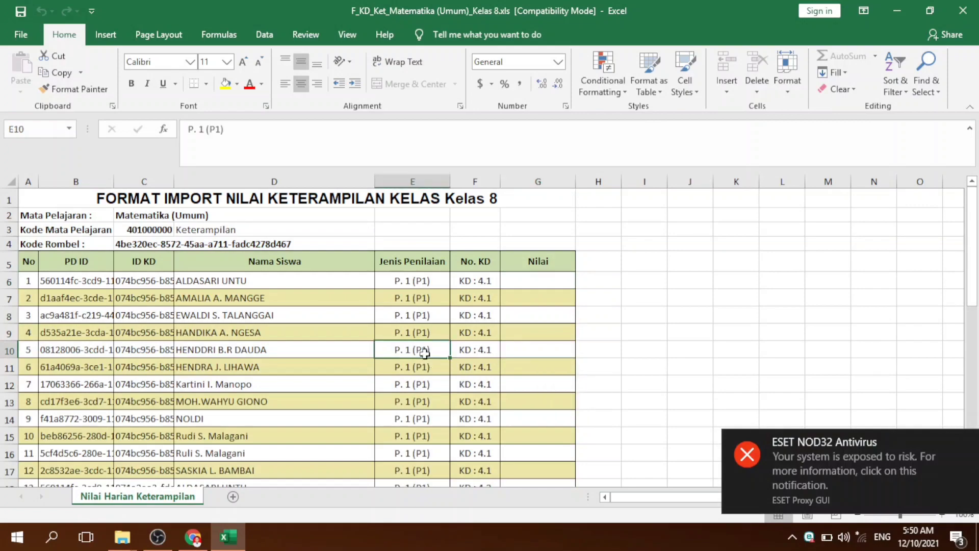
scroll(482, 317, down, 2)
scroll(482, 317, down, 5)
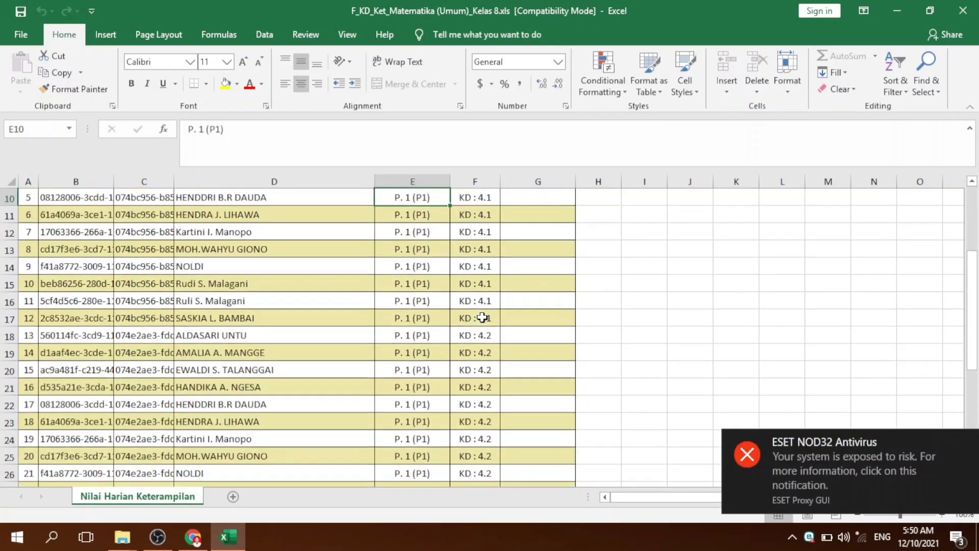
scroll(482, 317, up, 7)
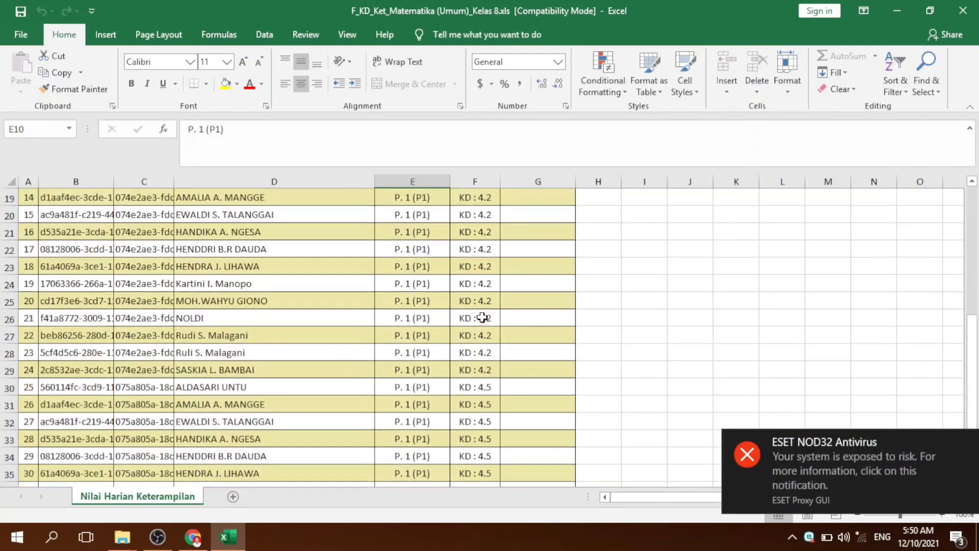
- Enter the scores 76 and 80 for the first two students' P. 1 under KD 4.1 in cells G6 and G7, and close the workbook
click(472, 387)
scroll(472, 393, down, 9)
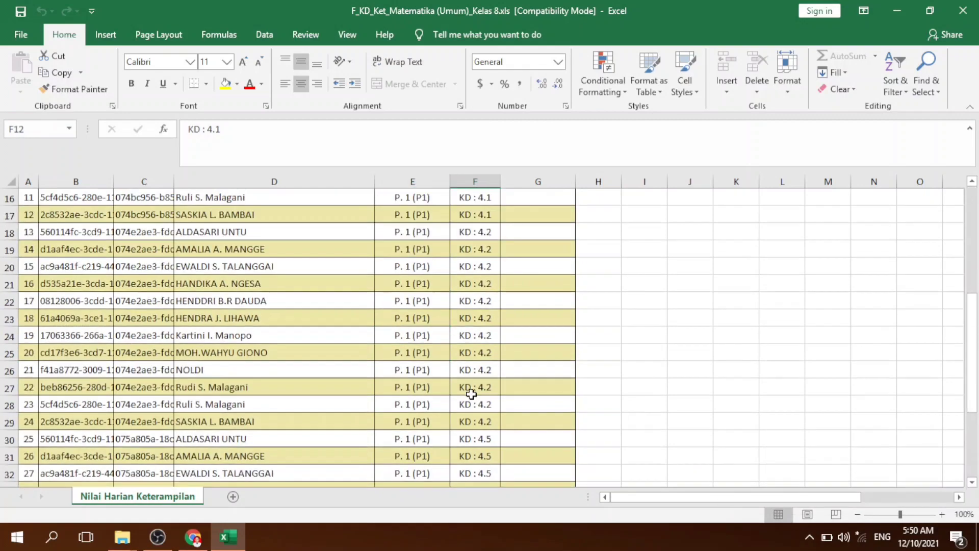
scroll(471, 396, up, 9)
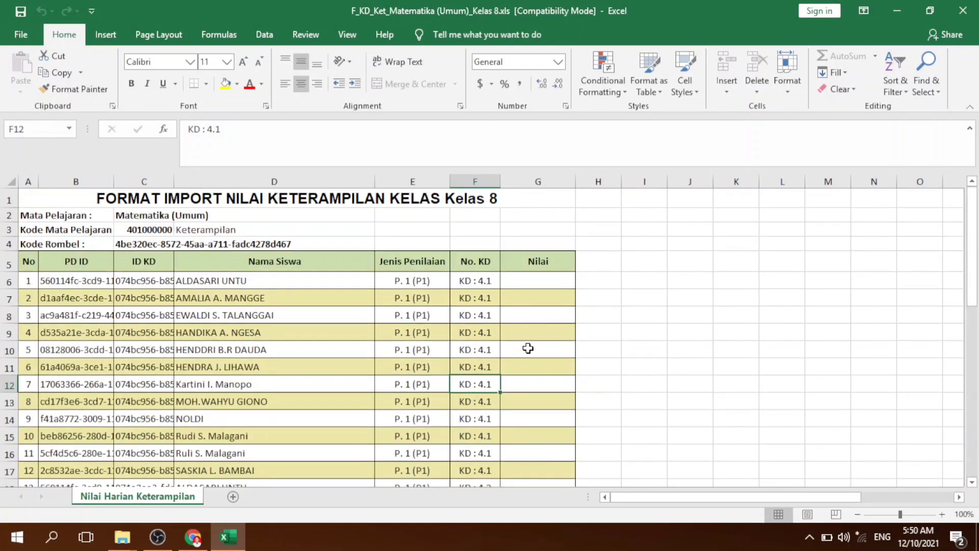
click(535, 332)
click(542, 296)
click(542, 279)
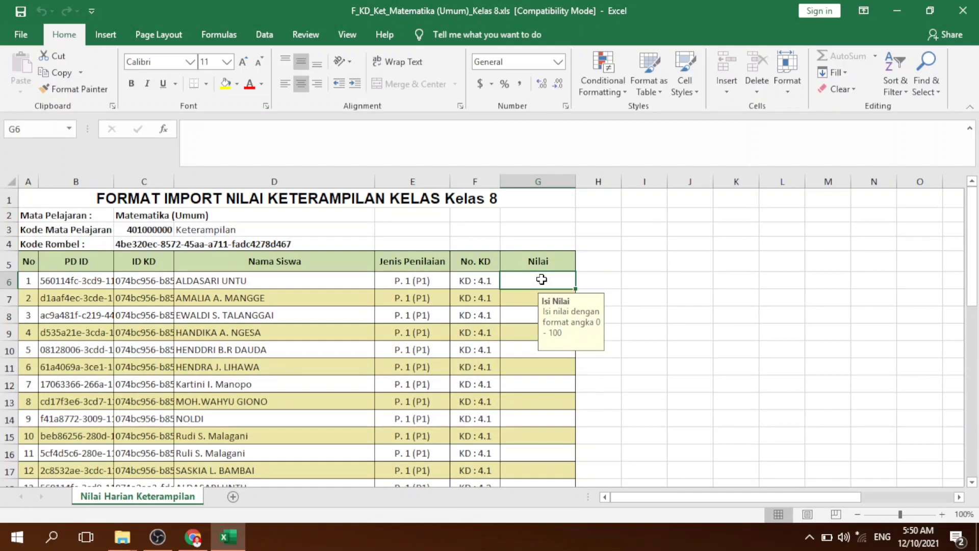
text(76)
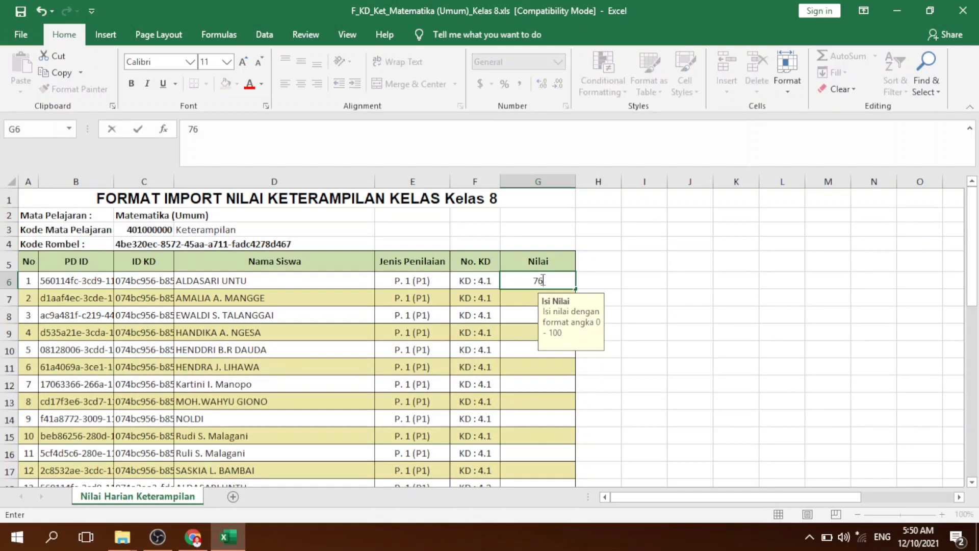
click(539, 291)
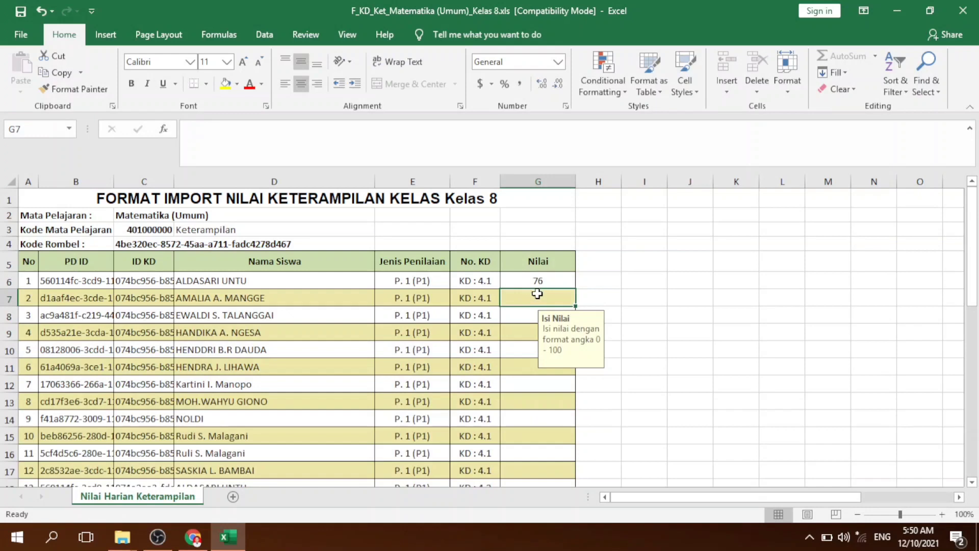
text(80)
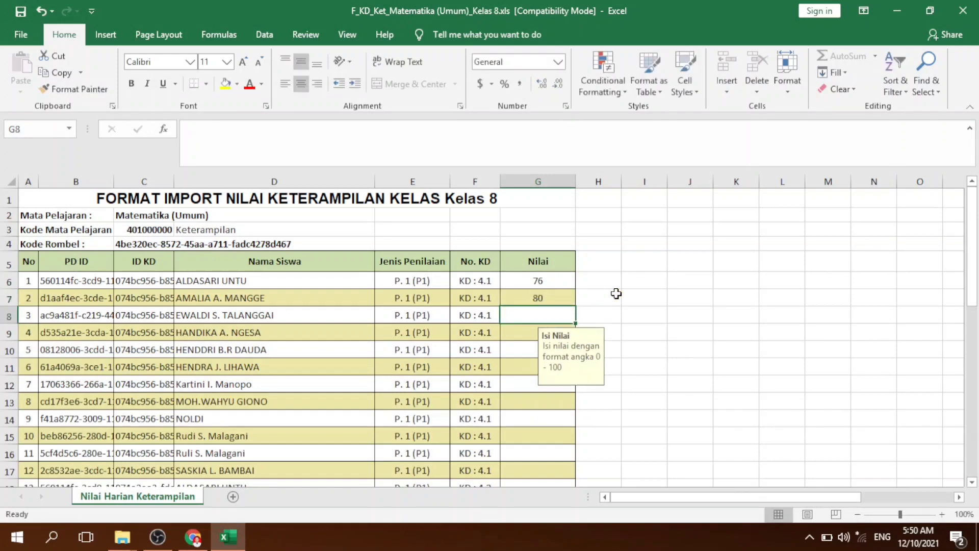
click(585, 305)
click(549, 305)
click(526, 365)
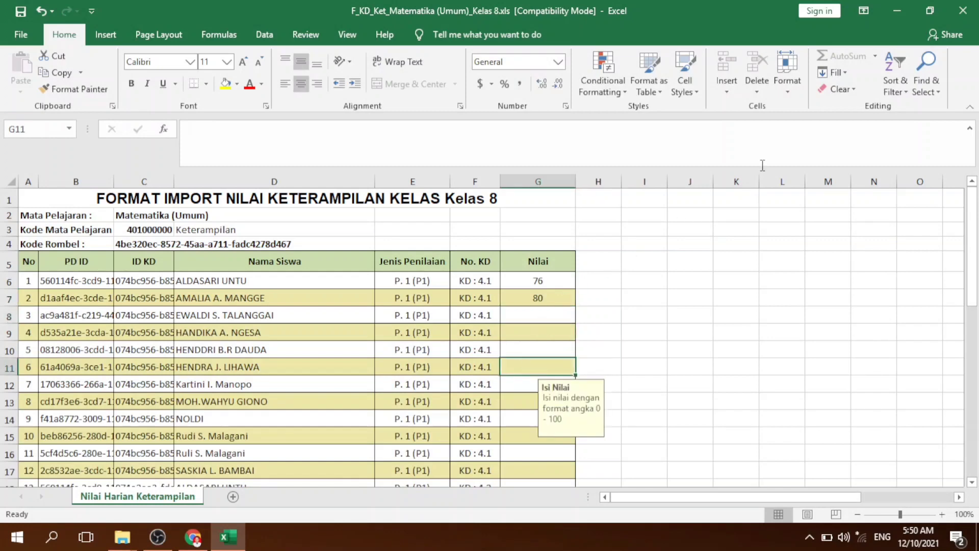
click(962, 10)
- Open PTS_PAS_Matematika (Umum)_Kelas 8.xls and enter PTS 76 and PAS 87 for the first student in cells F6 and G6
scroll(236, 475, down, 2)
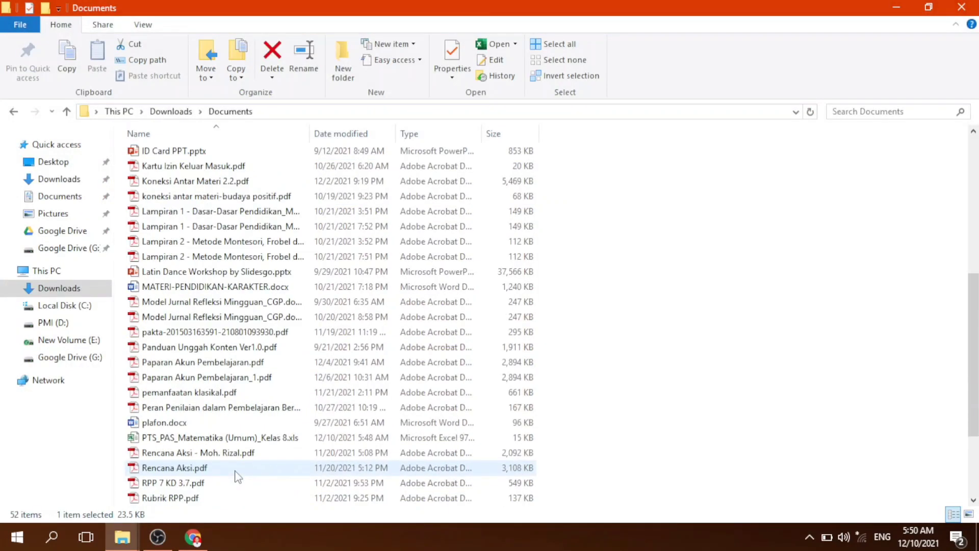
click(223, 442)
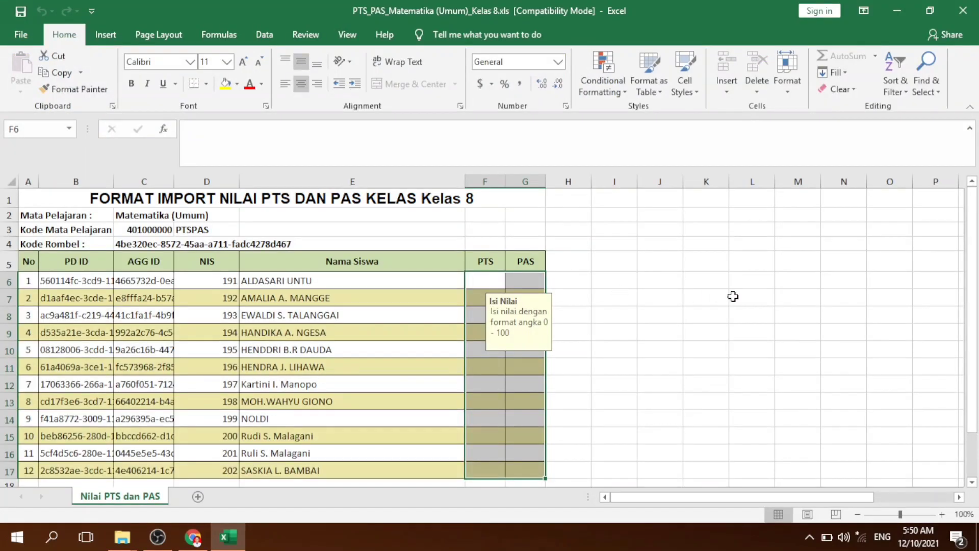
click(733, 297)
click(481, 281)
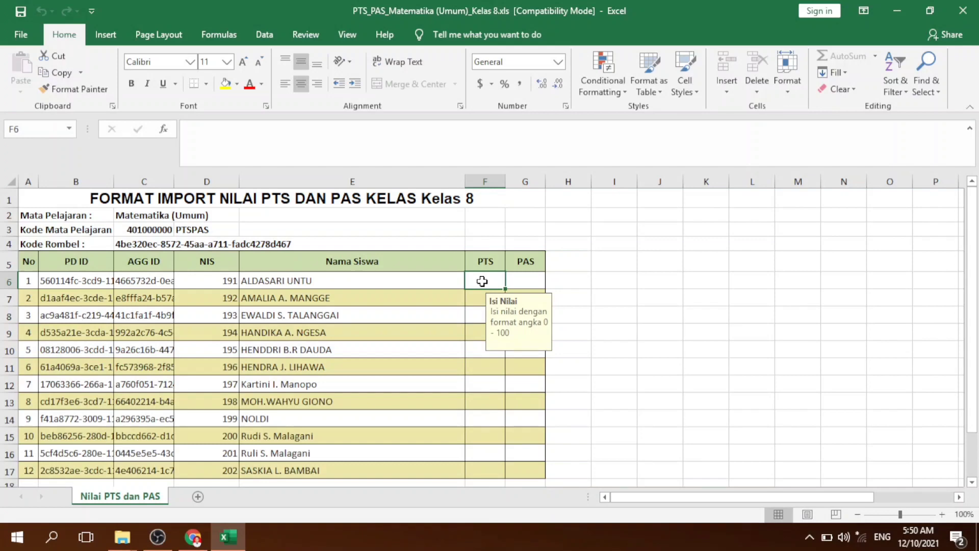
text(76)
click(529, 284)
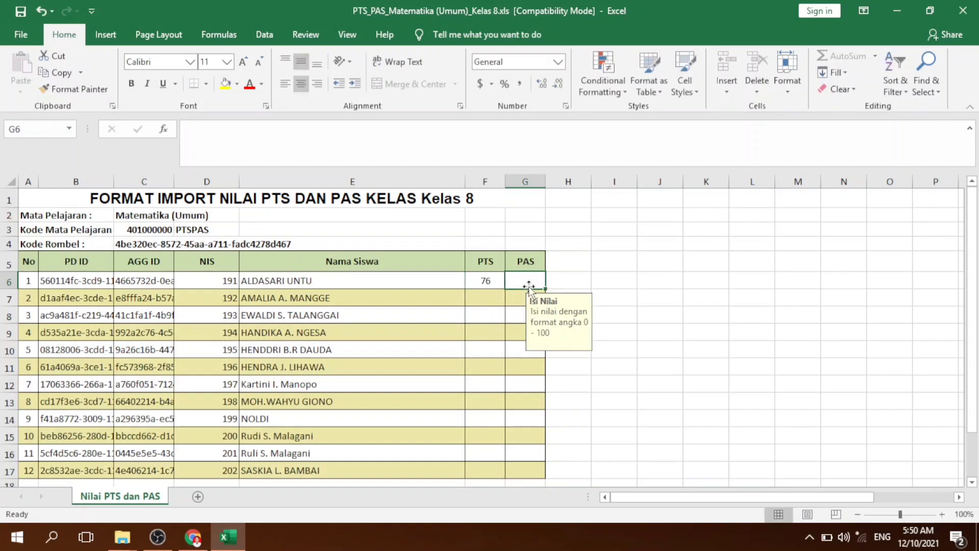
text(87)
click(481, 299)
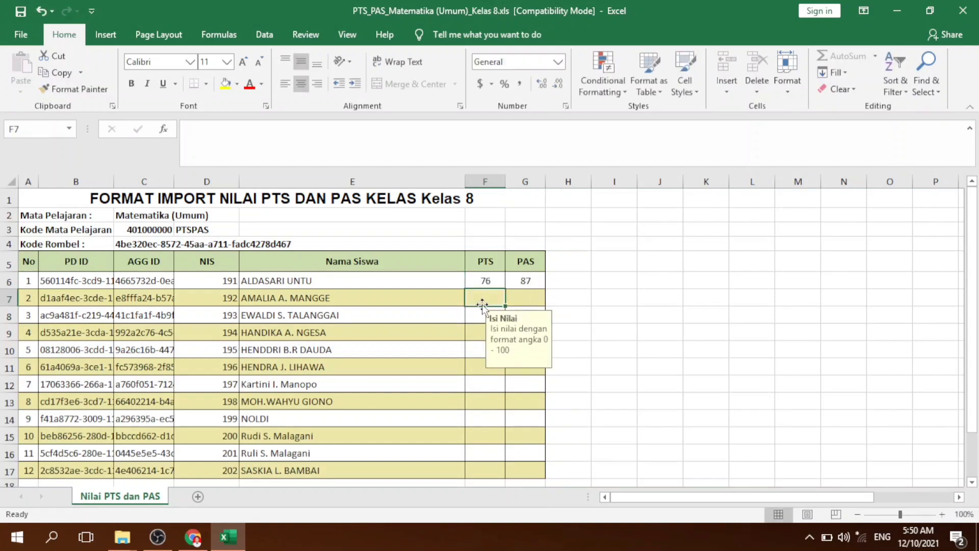
click(482, 353)
click(485, 418)
click(528, 335)
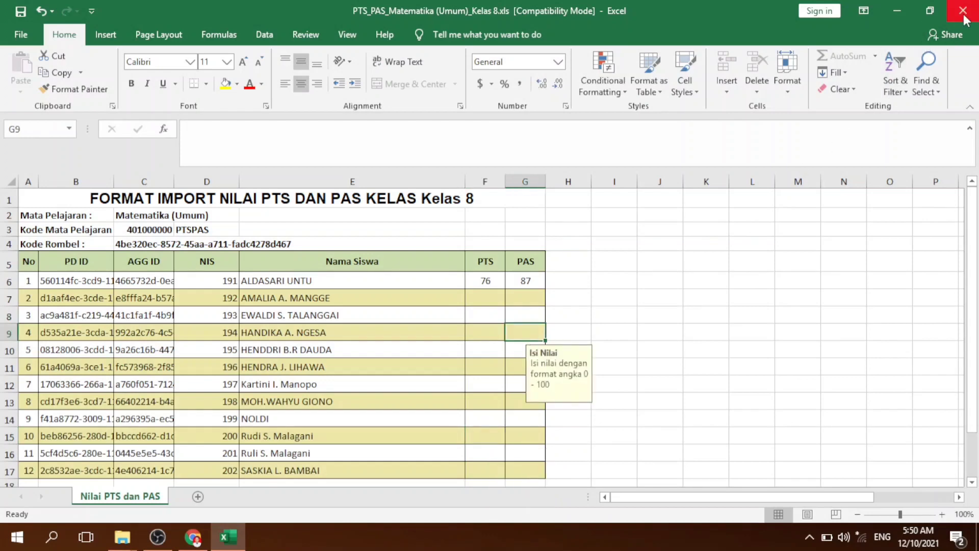
- Close the PTS_PAS workbook and return to the Documents folder
click(962, 11)
click(495, 290)
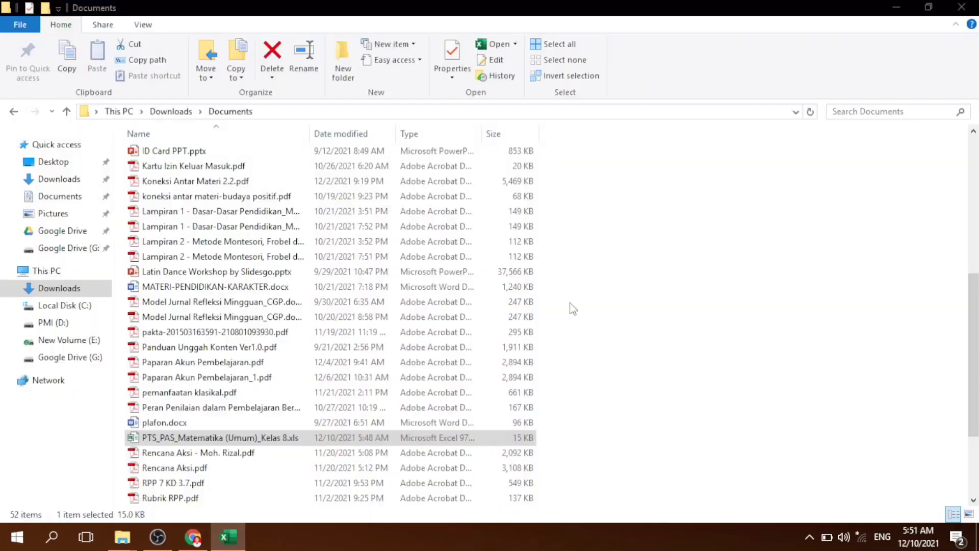
click(573, 309)
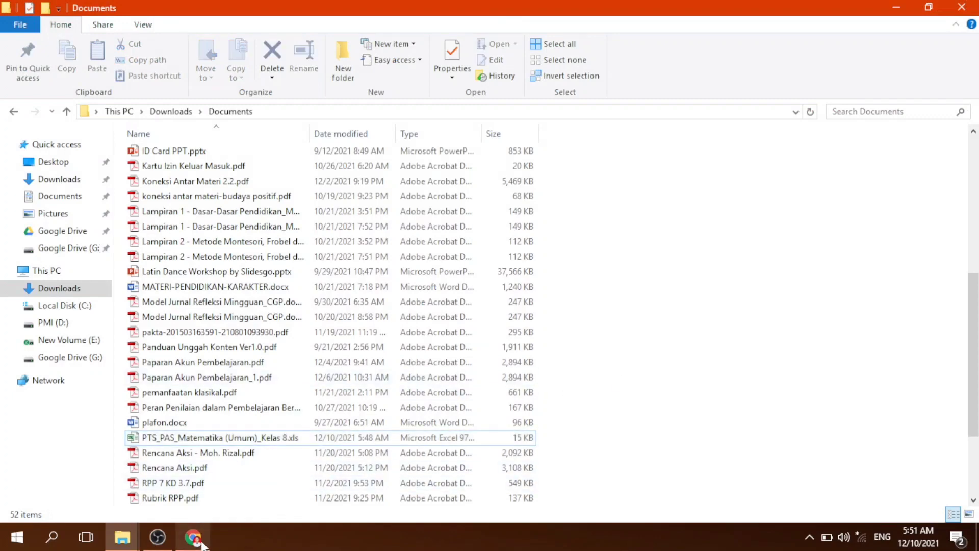
- Switch to e-rapor SMP in Chrome and open the Import Nilai Pengetahuan page under Import Nilai Siswa
mouse_move(199, 544)
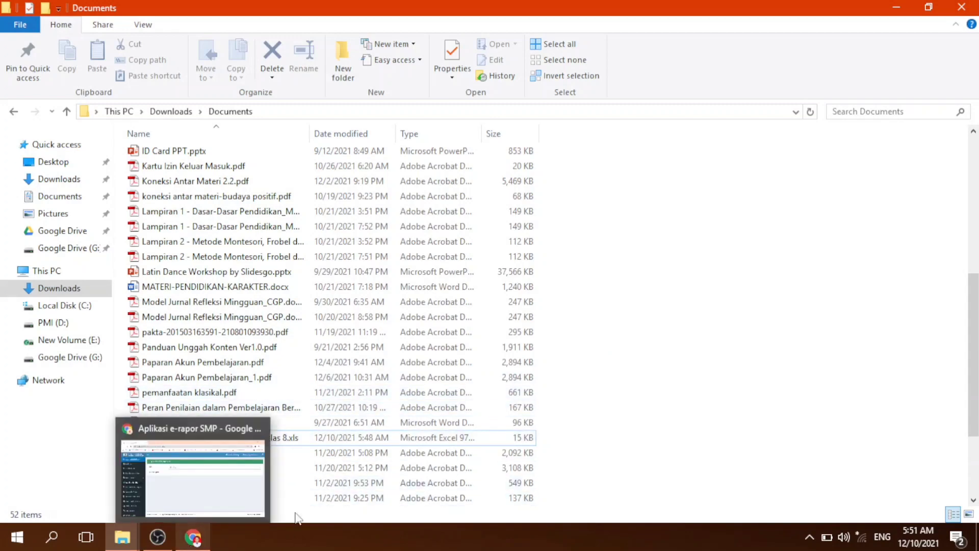
click(194, 538)
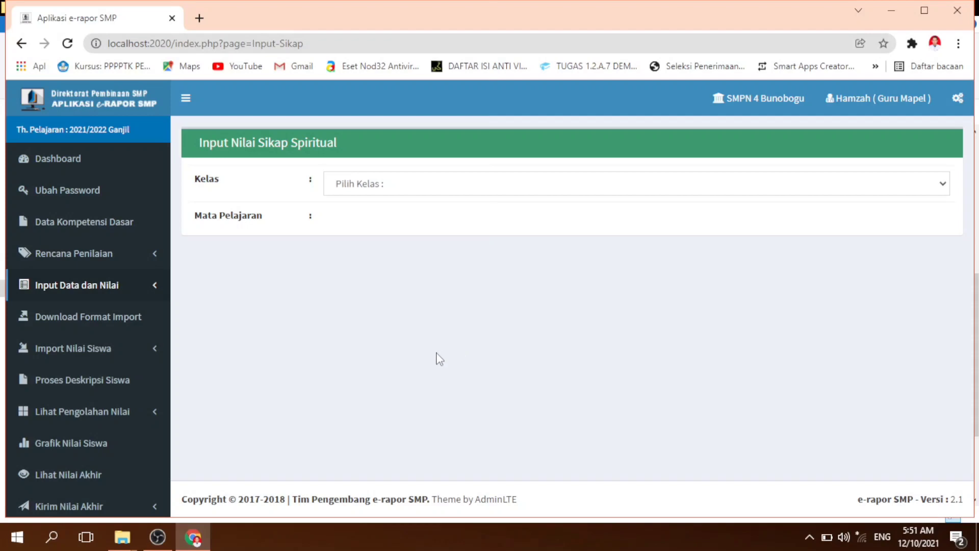
click(98, 348)
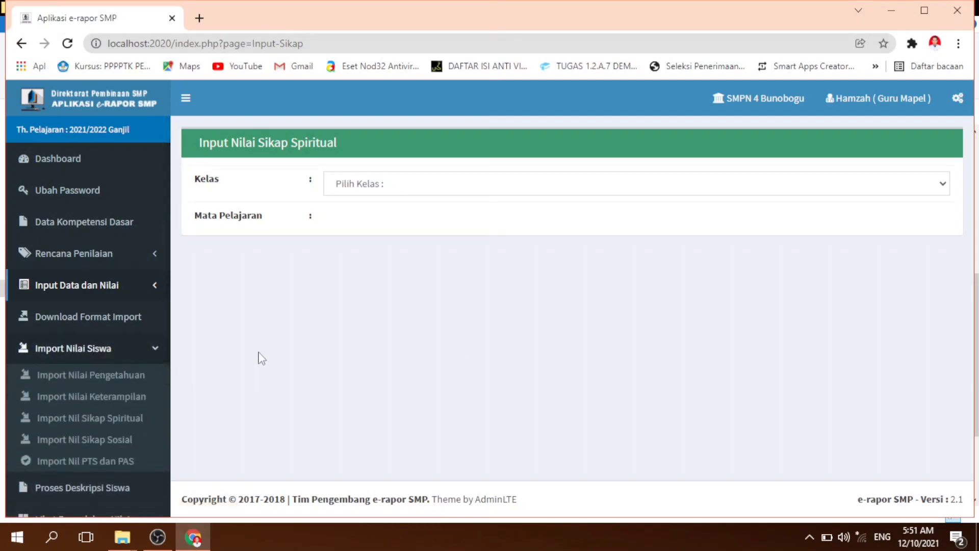
click(122, 380)
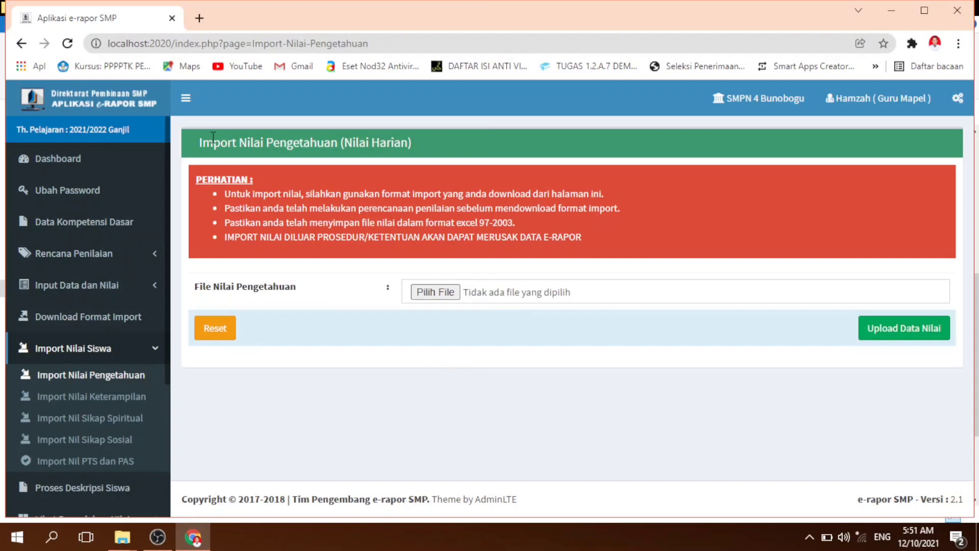
drag(213, 136, 323, 139)
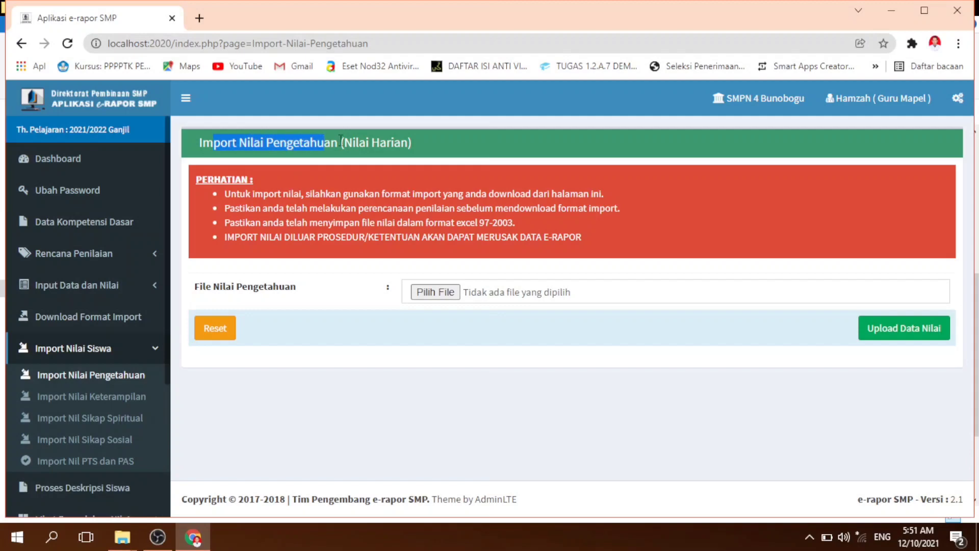
click(388, 141)
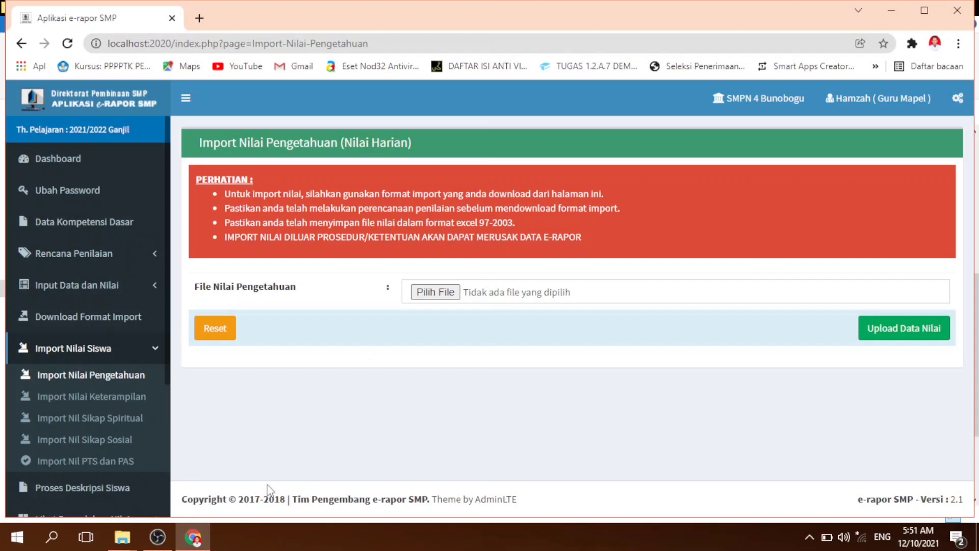
- Upload F_KD_Peng_Matematika (Umum)_Kelas 8.xls from E: > Sekolah > Nilai Rapor > SMTR 1 2021-2022 as the File Nilai Pengetahuan
click(451, 296)
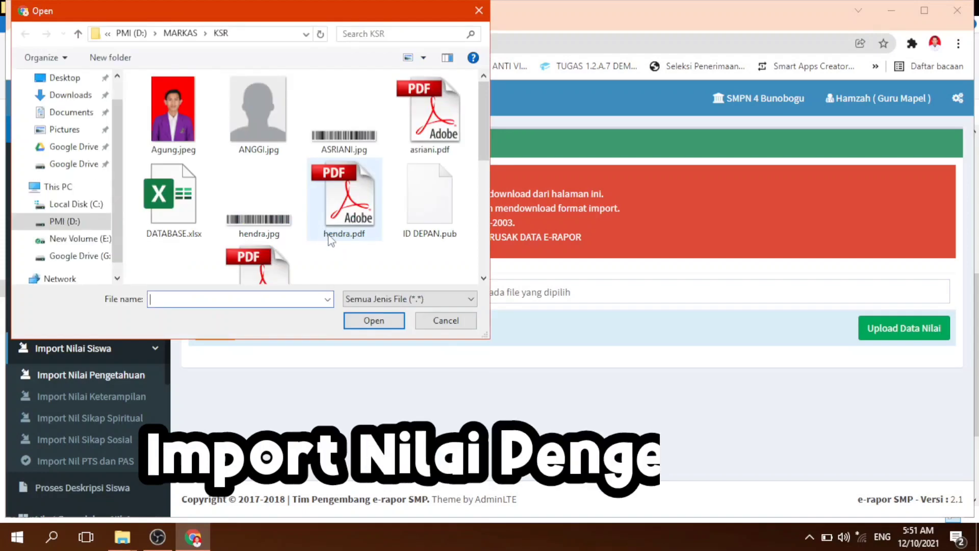
click(89, 239)
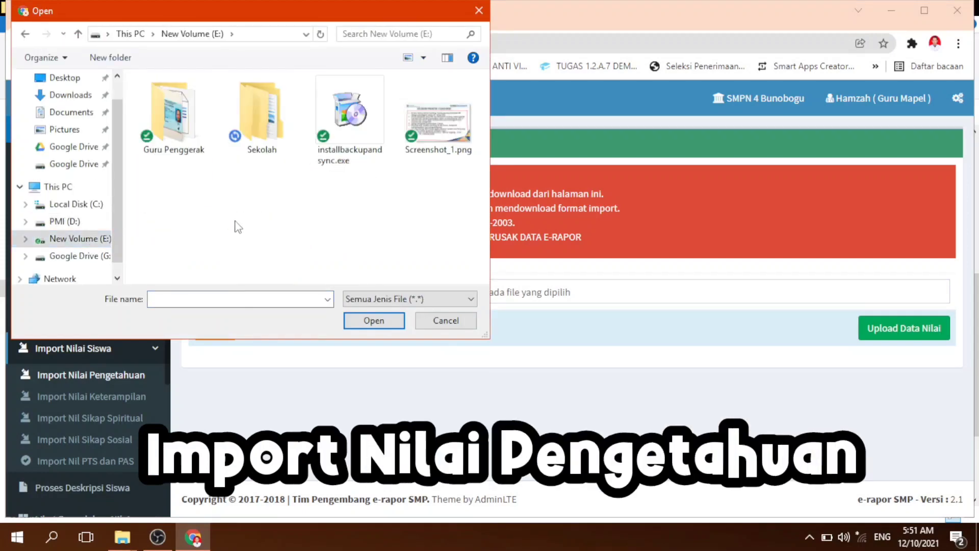
double_click(262, 116)
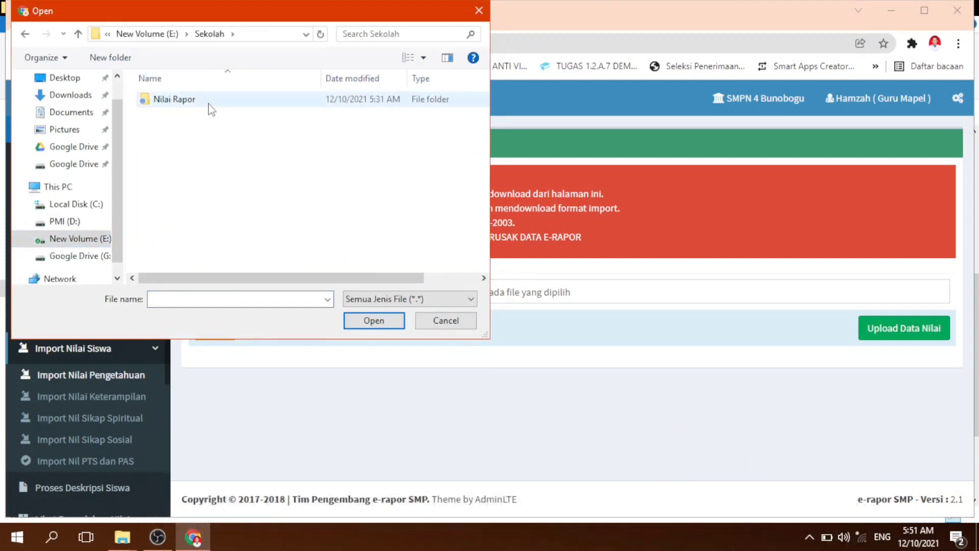
double_click(208, 102)
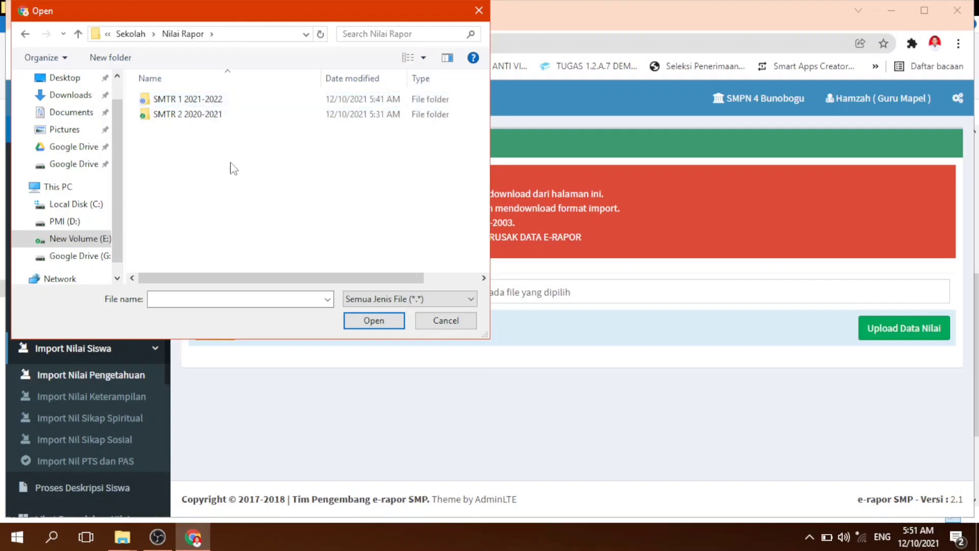
double_click(232, 104)
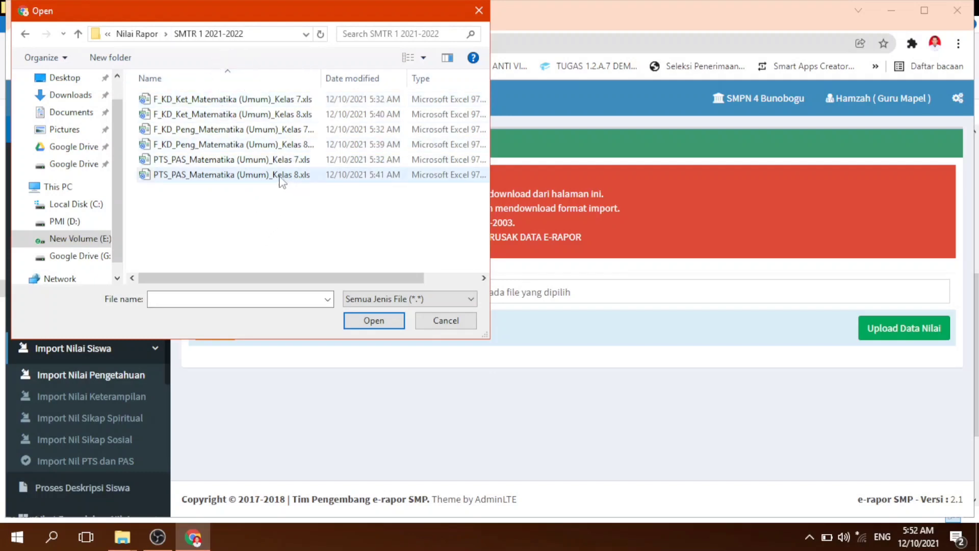
click(290, 147)
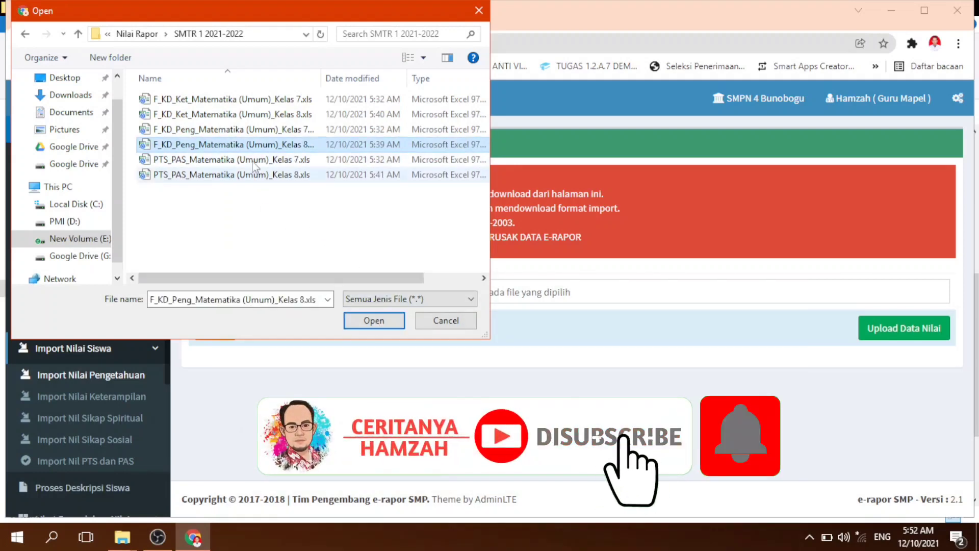
click(384, 322)
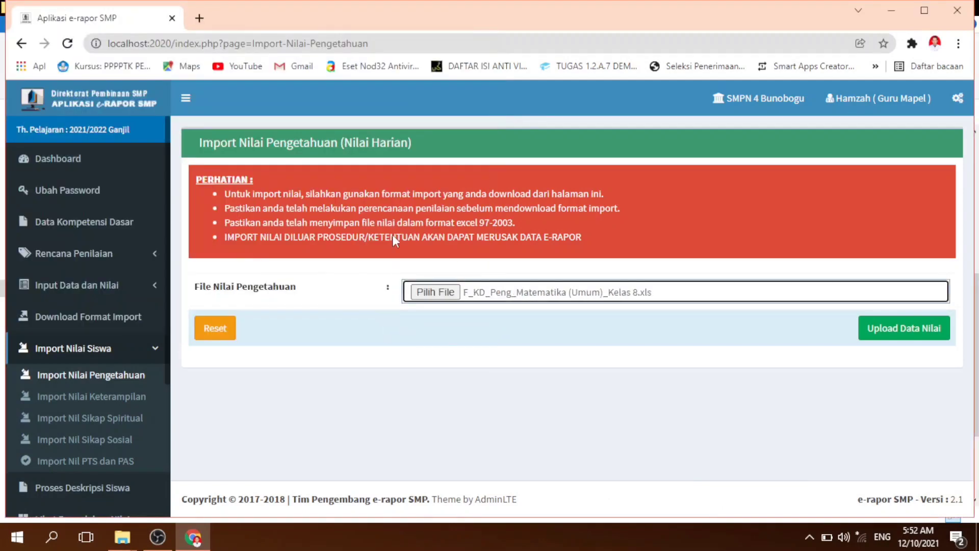
click(294, 144)
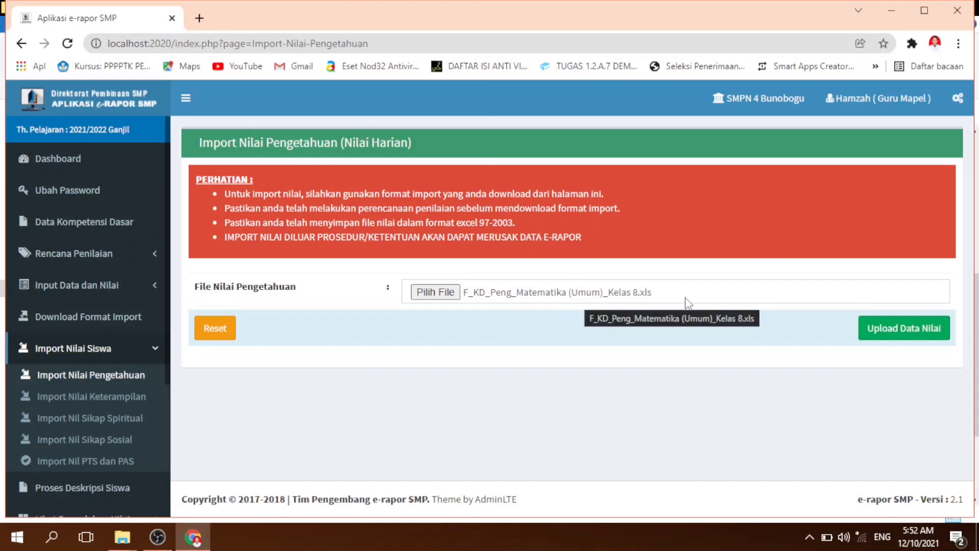
click(912, 337)
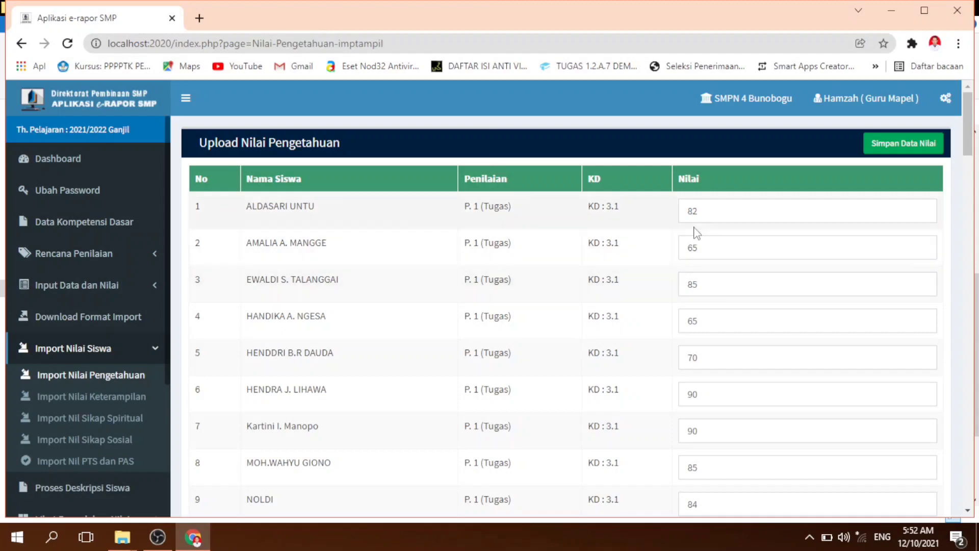
- Check the uploaded Nilai Pengetahuan scores across the student rows, including the KD 3.2 Tugas score in row 34
click(711, 215)
click(720, 242)
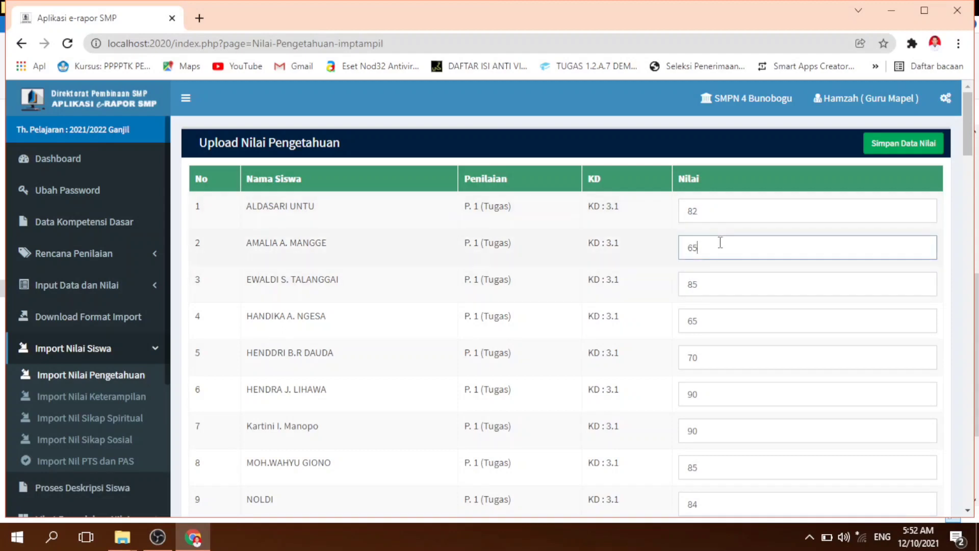
click(726, 283)
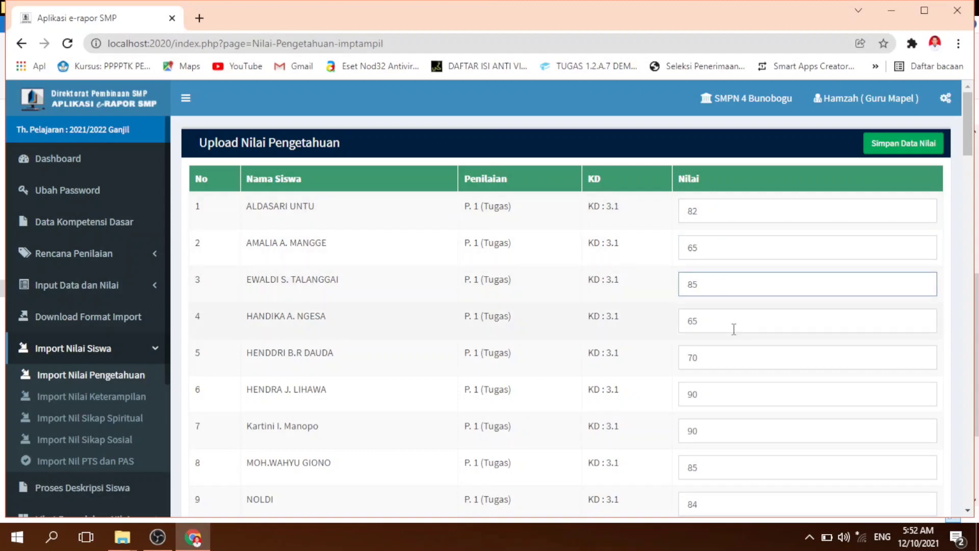
click(728, 390)
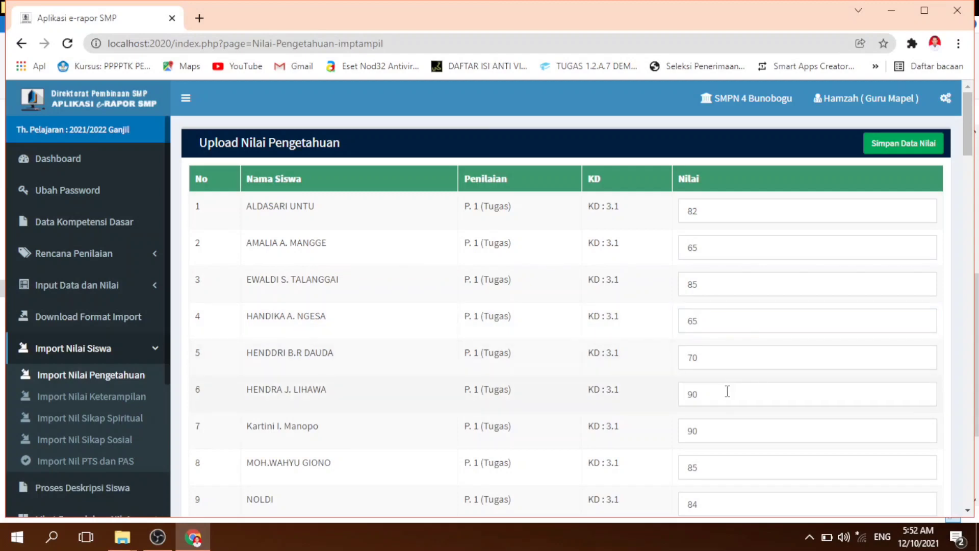
scroll(745, 394, down, 1)
scroll(745, 394, down, 15)
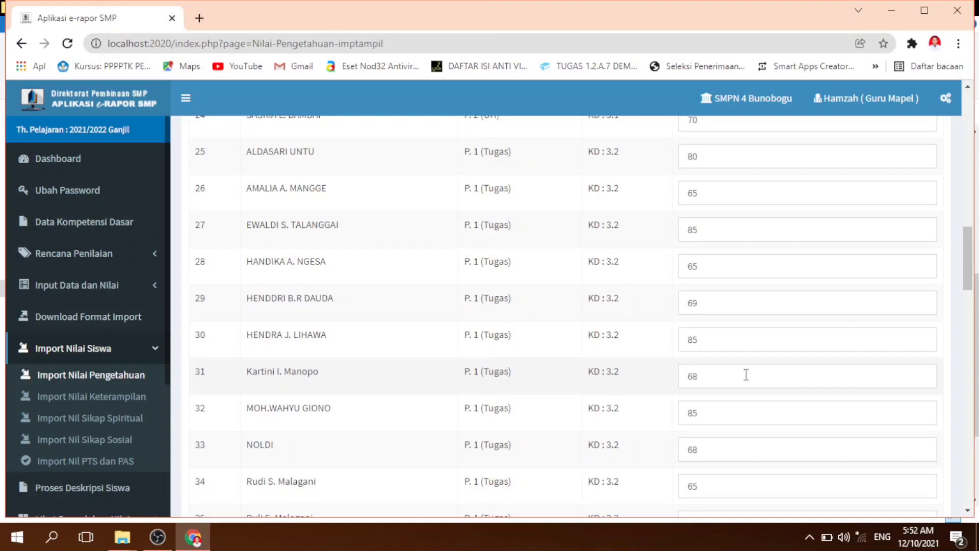
scroll(746, 374, down, 3)
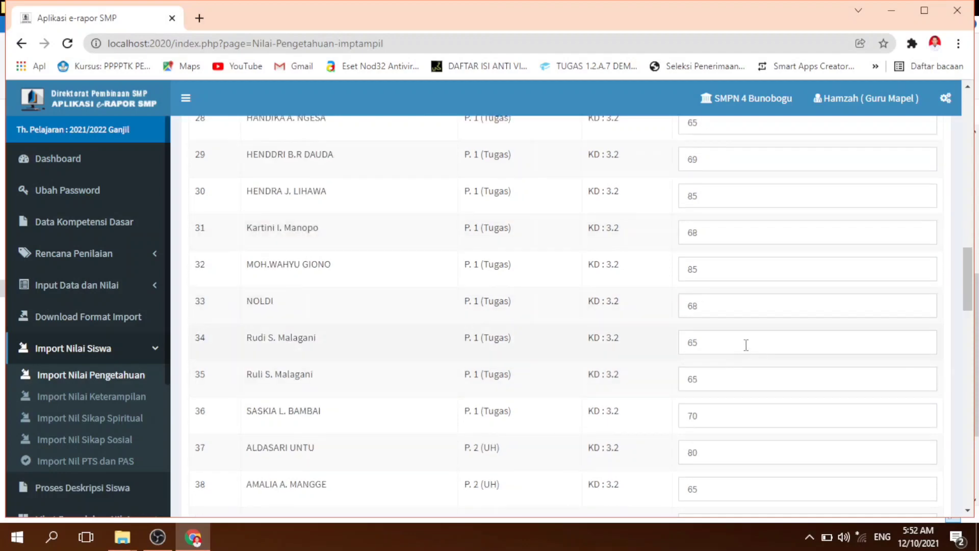
drag(701, 344, 689, 349)
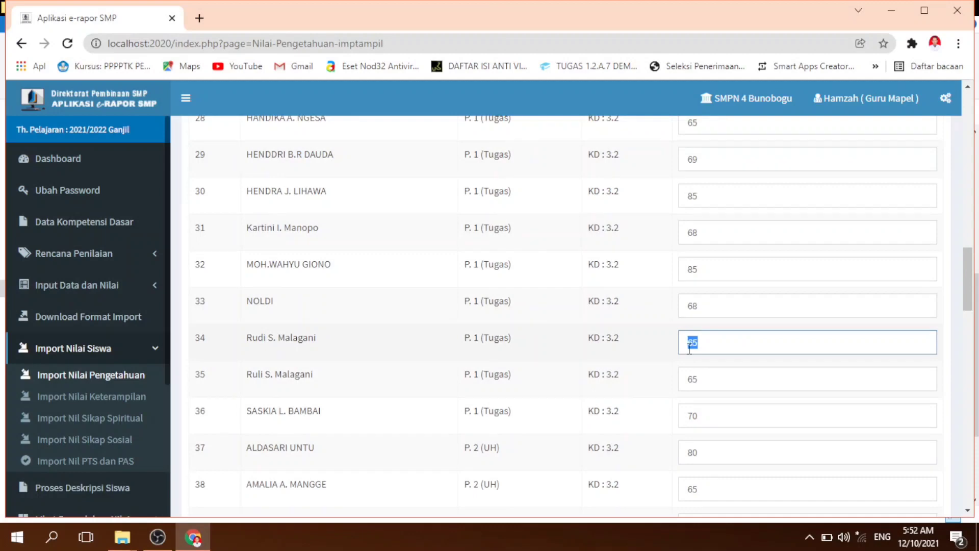
text(6)
- Save the uploaded Nilai Pengetahuan scores and acknowledge the confirmation
scroll(766, 334, down, 20)
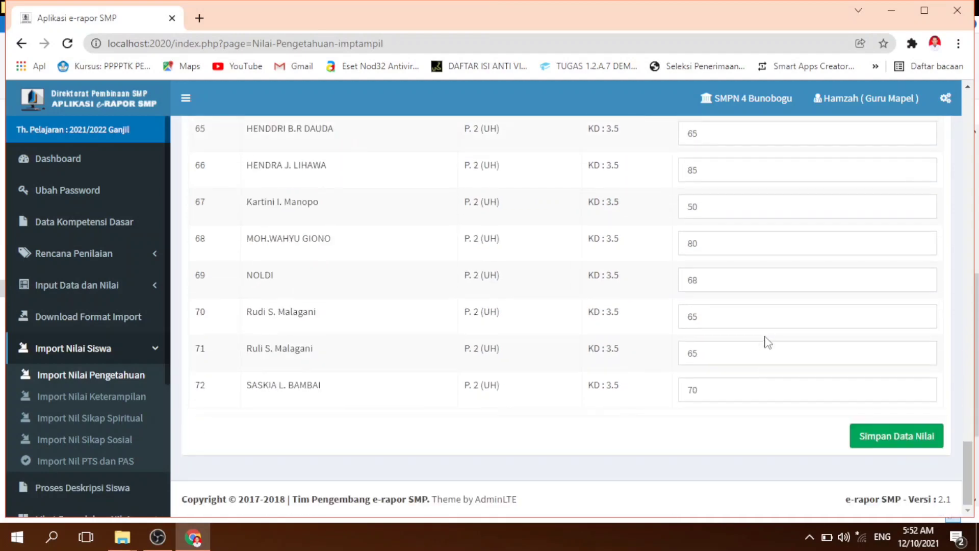
click(897, 437)
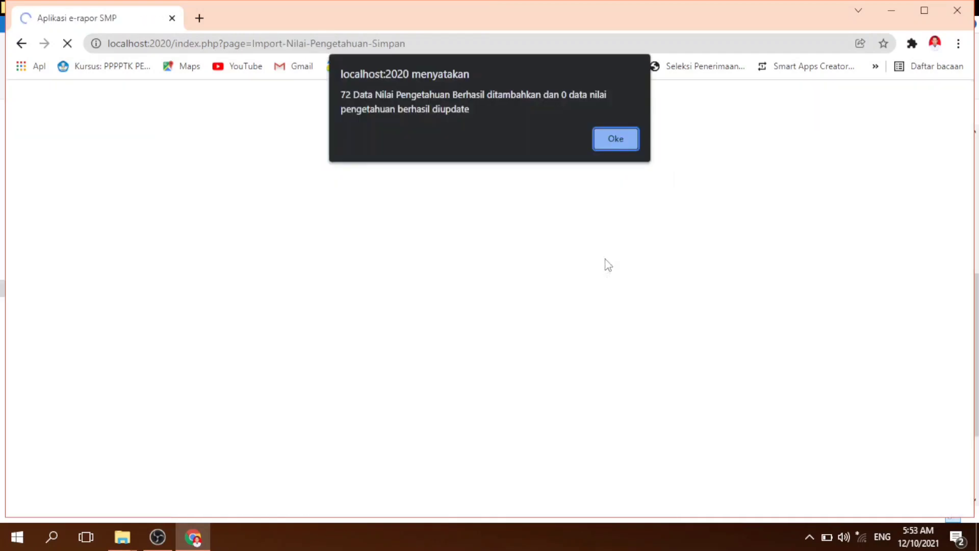
click(616, 145)
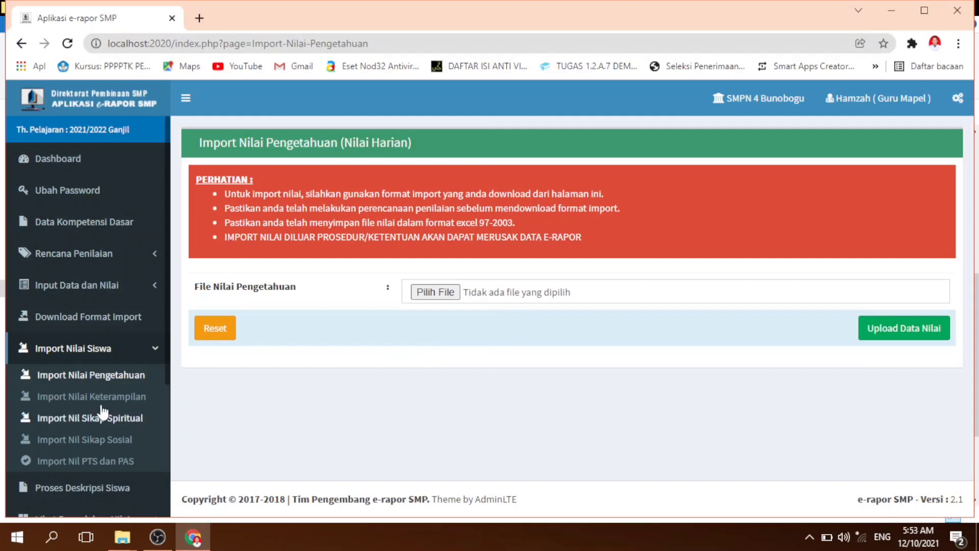
- Upload F_KD_Ket_Matematika (Umum)_Kelas 8.xls as the File Nilai Keterampilan on the Import Nilai Keterampilan page
click(72, 398)
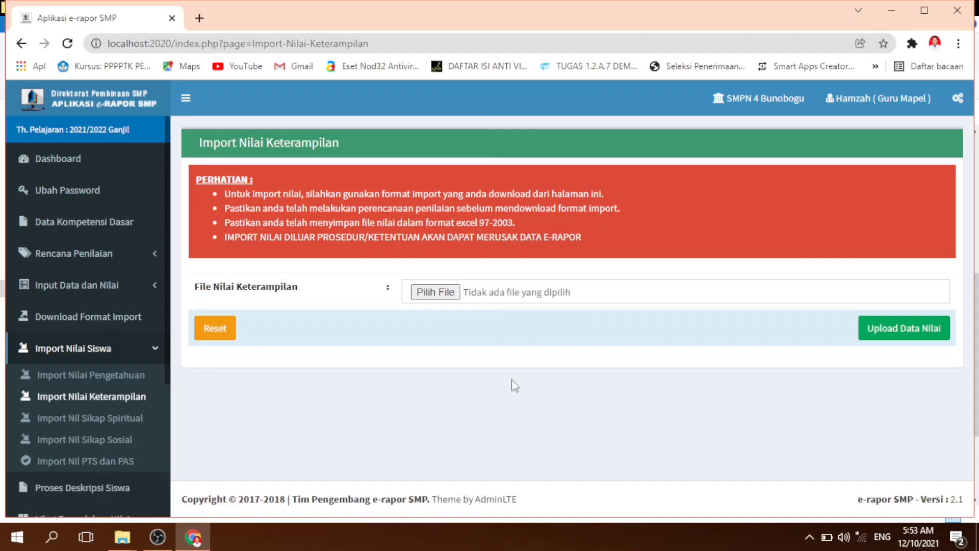
click(430, 293)
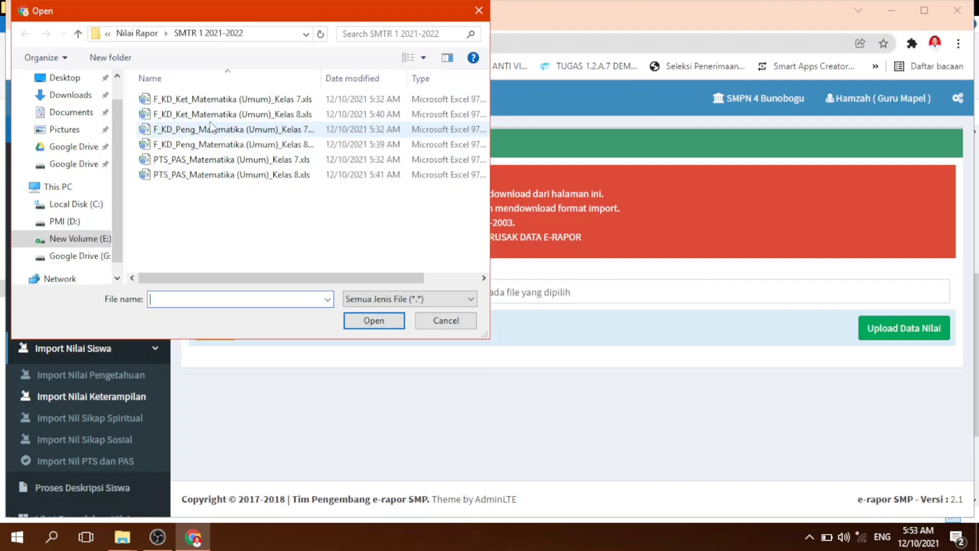
click(238, 118)
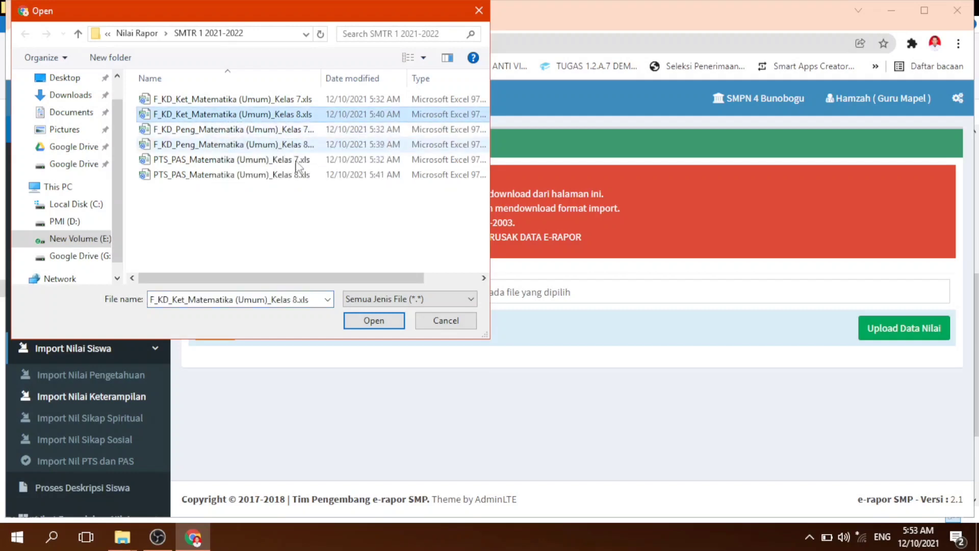
click(374, 321)
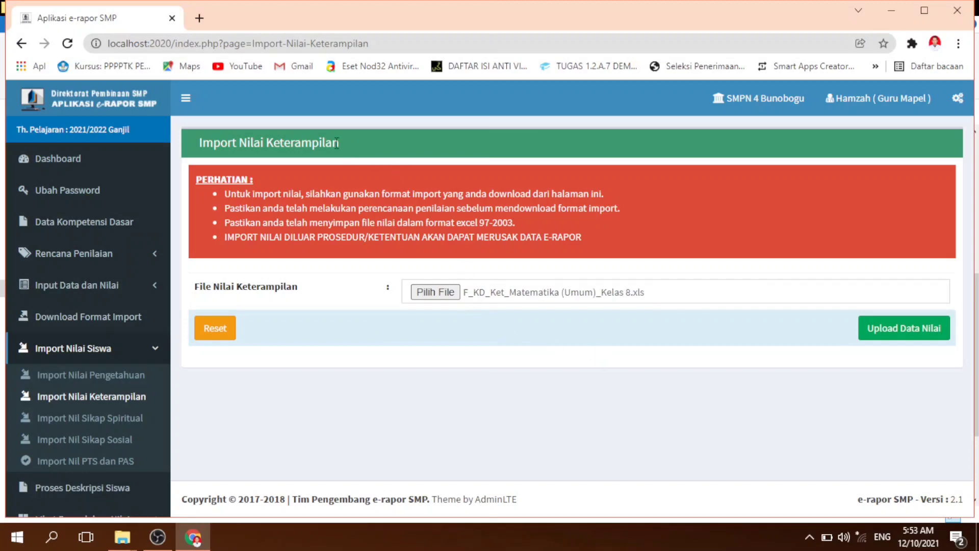
double_click(293, 138)
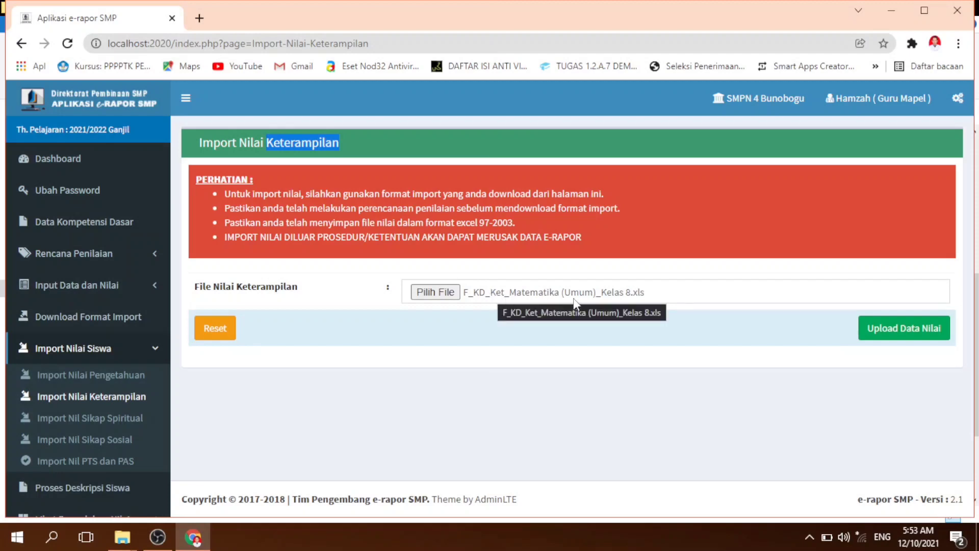
click(885, 330)
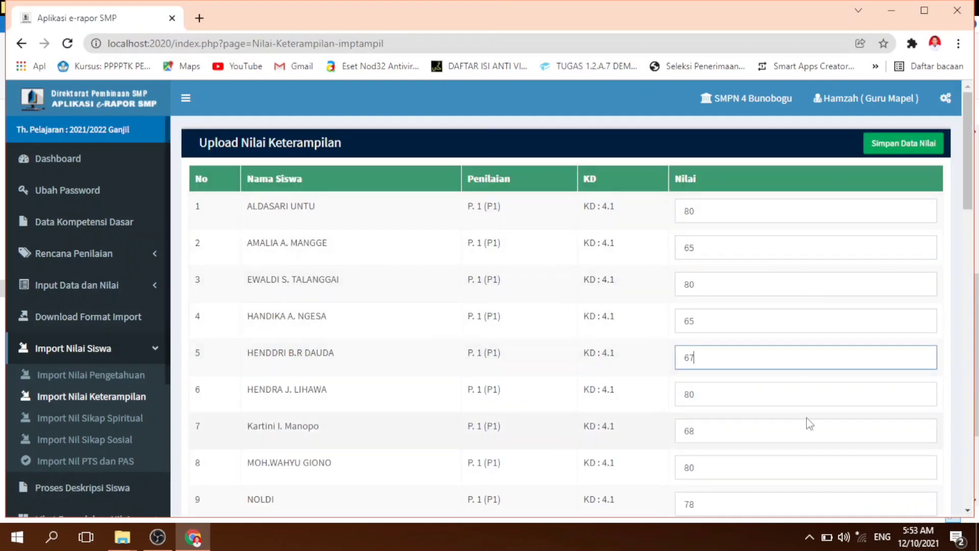
- Review the uploaded Nilai Keterampilan scores through the last row and save them
scroll(805, 420, down, 20)
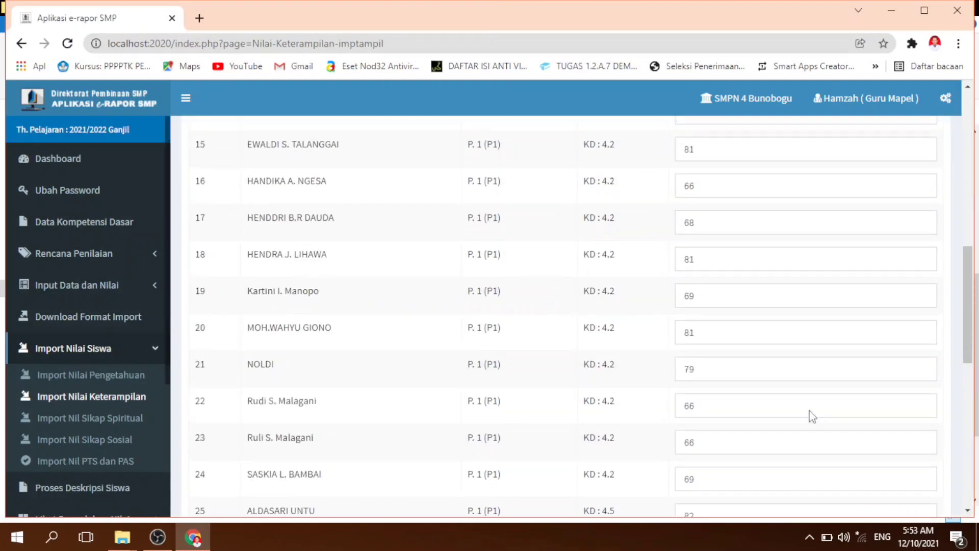
scroll(812, 415, down, 2)
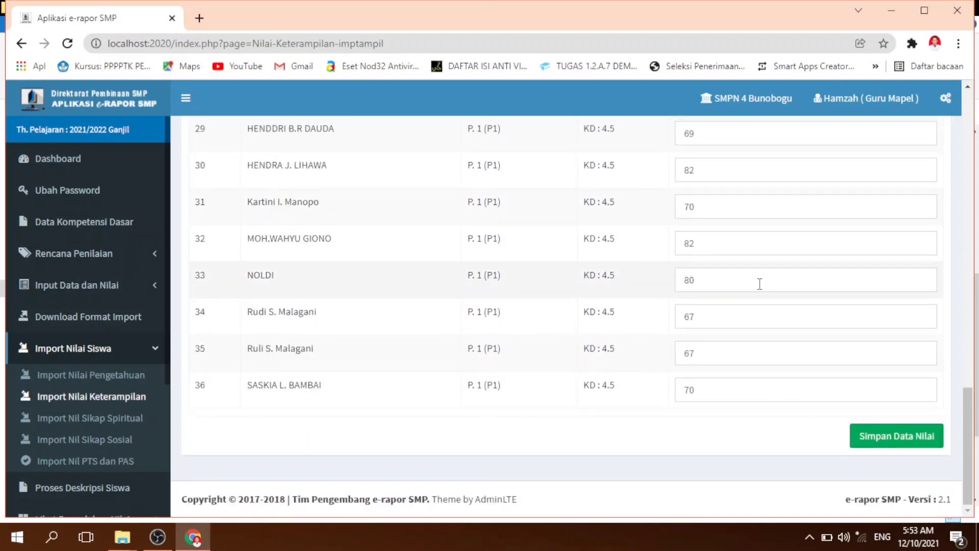
click(880, 439)
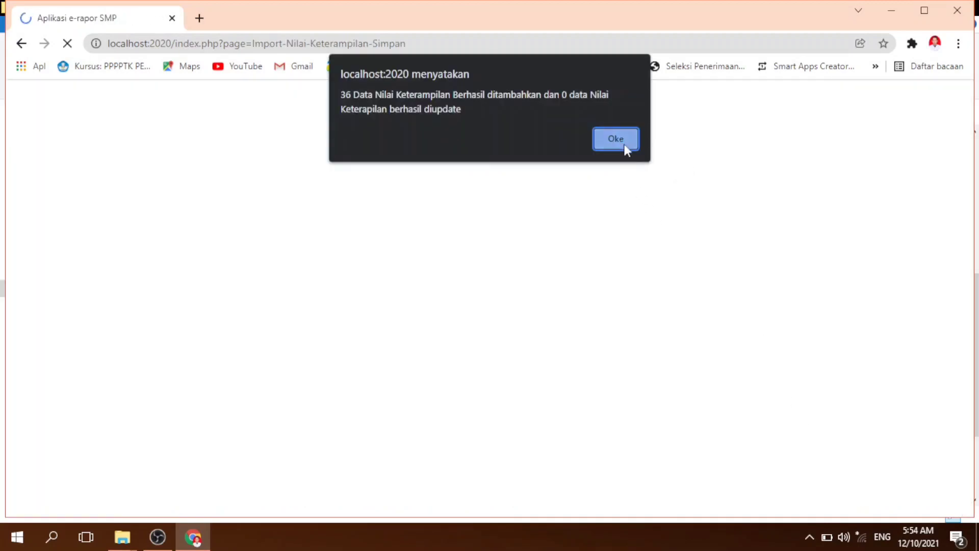
click(615, 139)
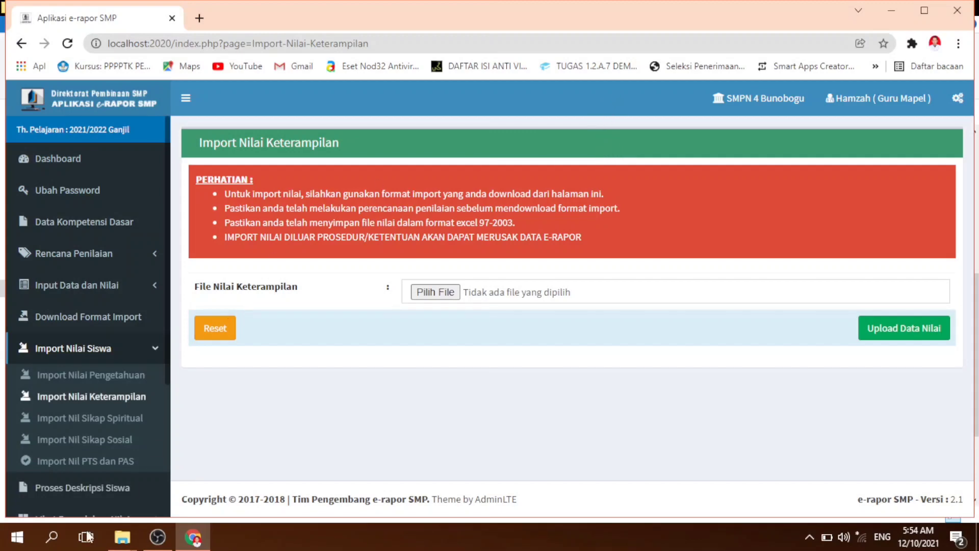
- Upload PTS_PAS_Matematika (Umum)_Kelas 8.xls as the File Nilai PTS & PAS on the Import Nil PTS dan PAS page
click(78, 462)
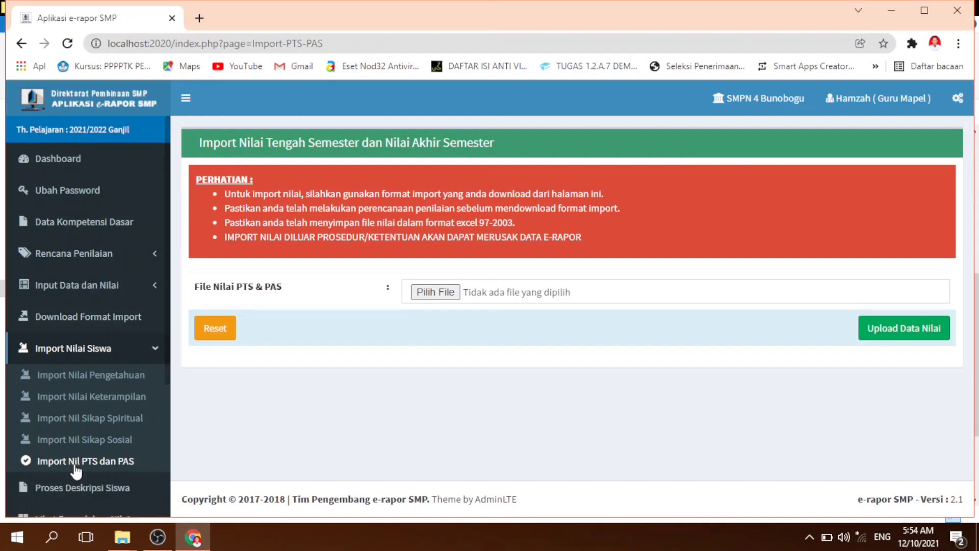
click(95, 464)
click(431, 293)
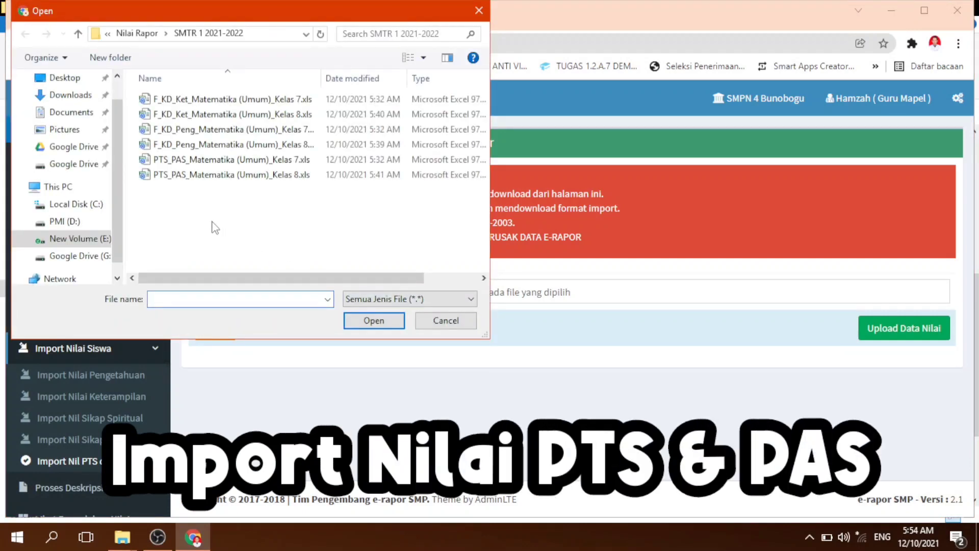
click(216, 174)
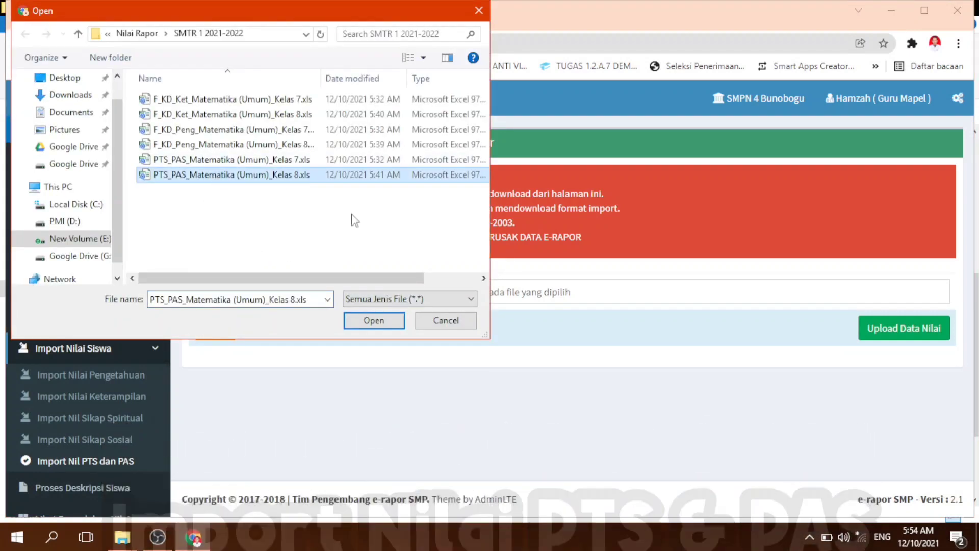
click(374, 322)
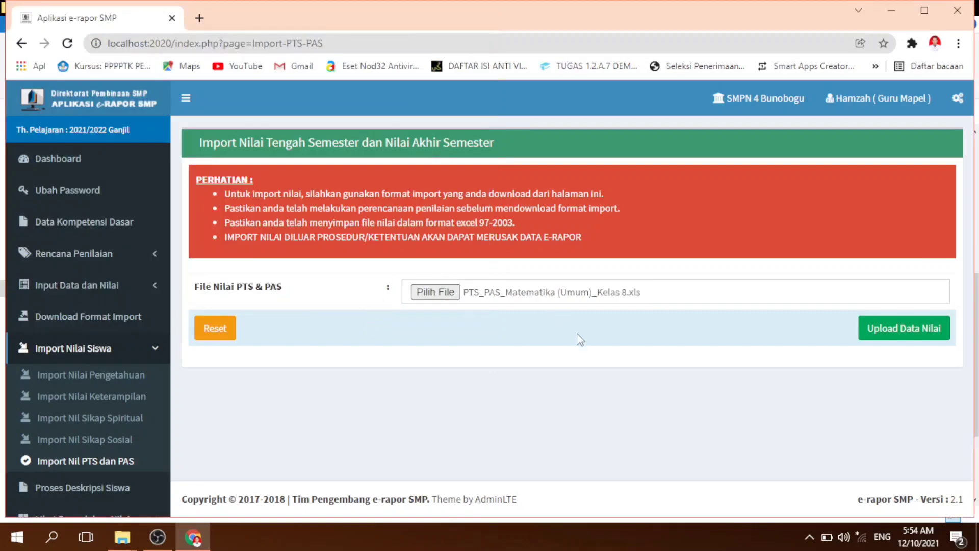
click(900, 328)
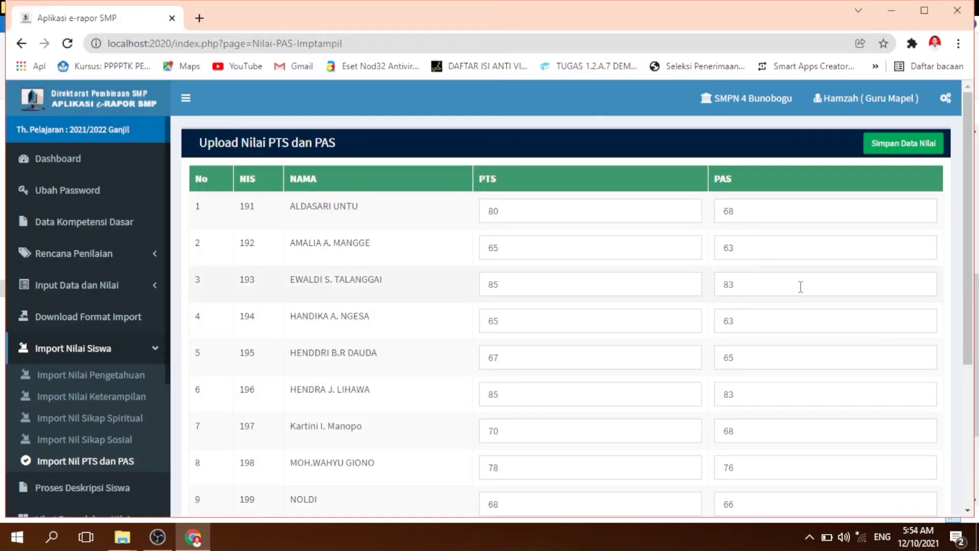
- Check the uploaded PTS and PAS scores for all students and save them
click(542, 203)
click(537, 244)
click(560, 287)
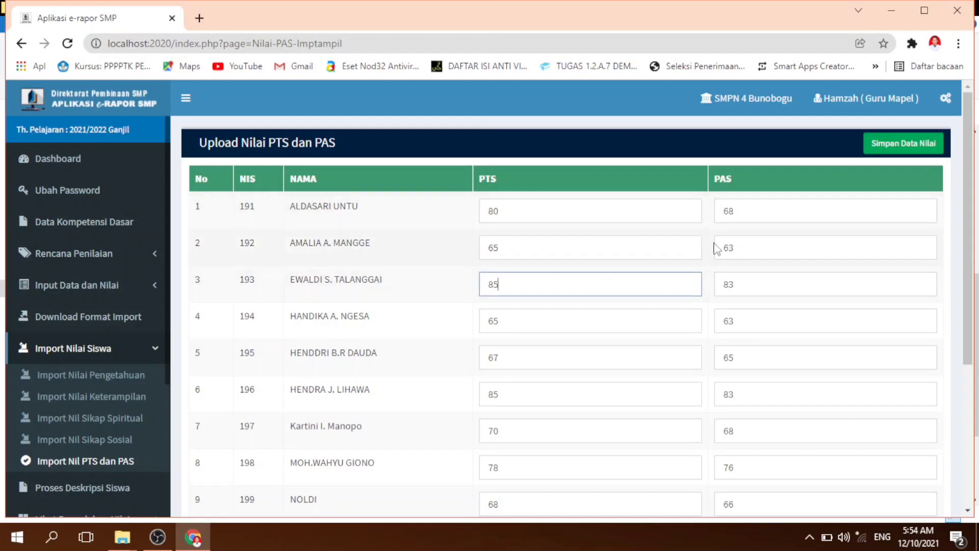
click(621, 203)
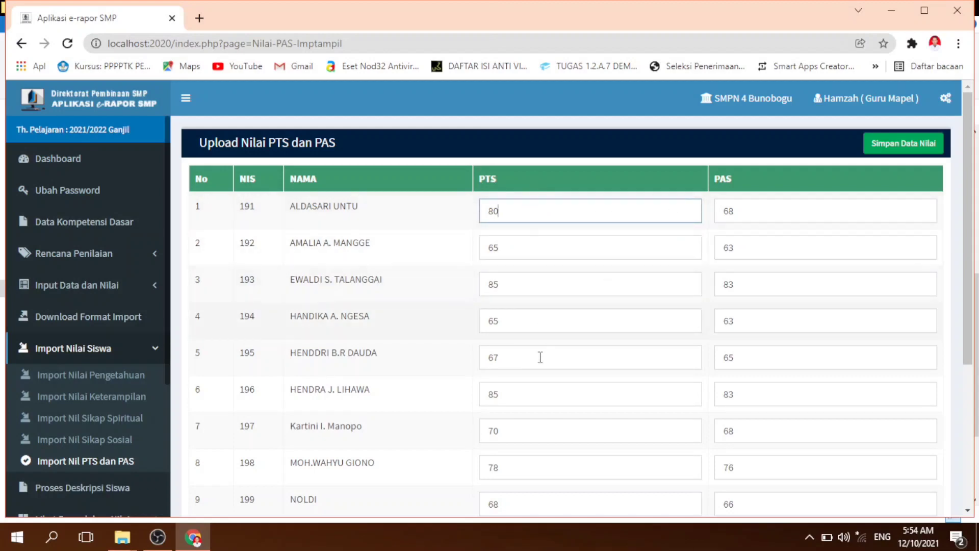
scroll(537, 356, down, 5)
scroll(553, 459, up, 5)
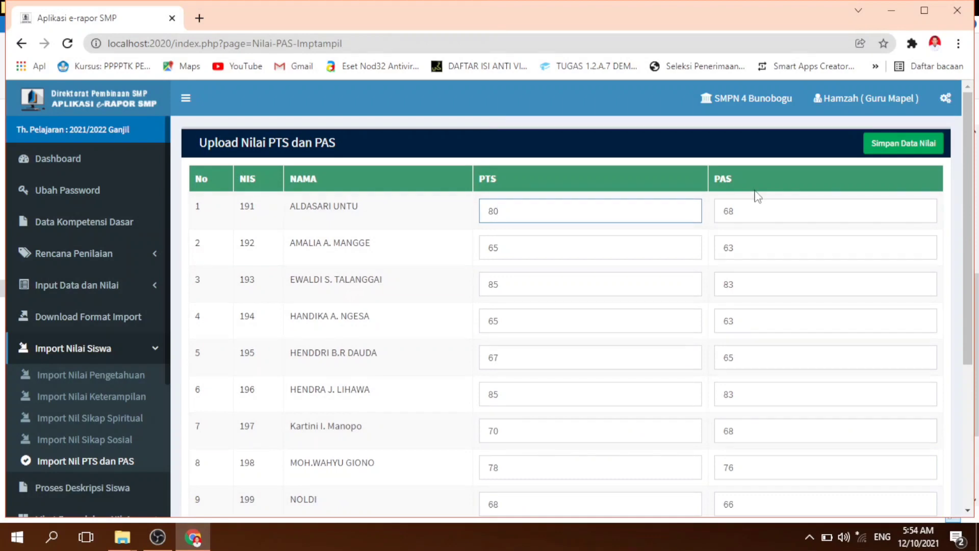
click(748, 217)
scroll(758, 308, down, 4)
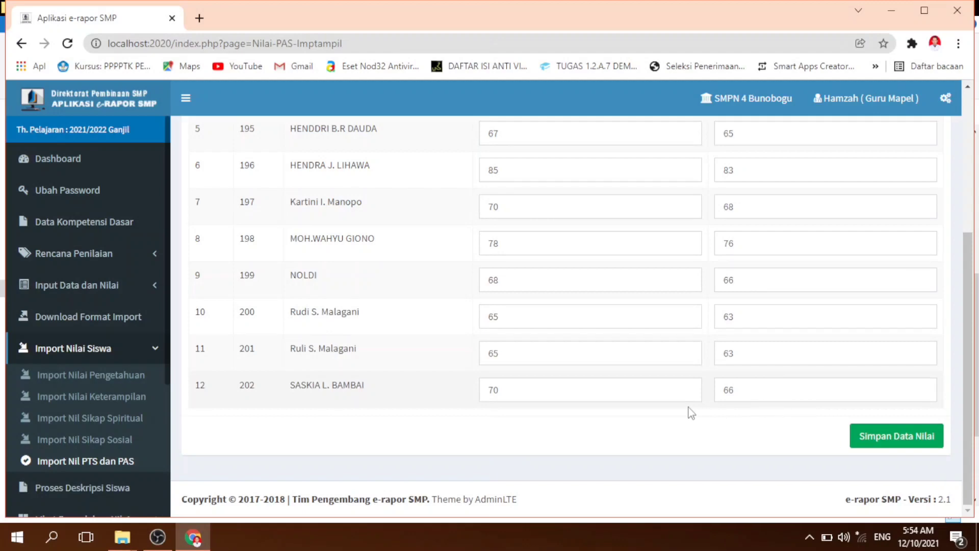
click(908, 440)
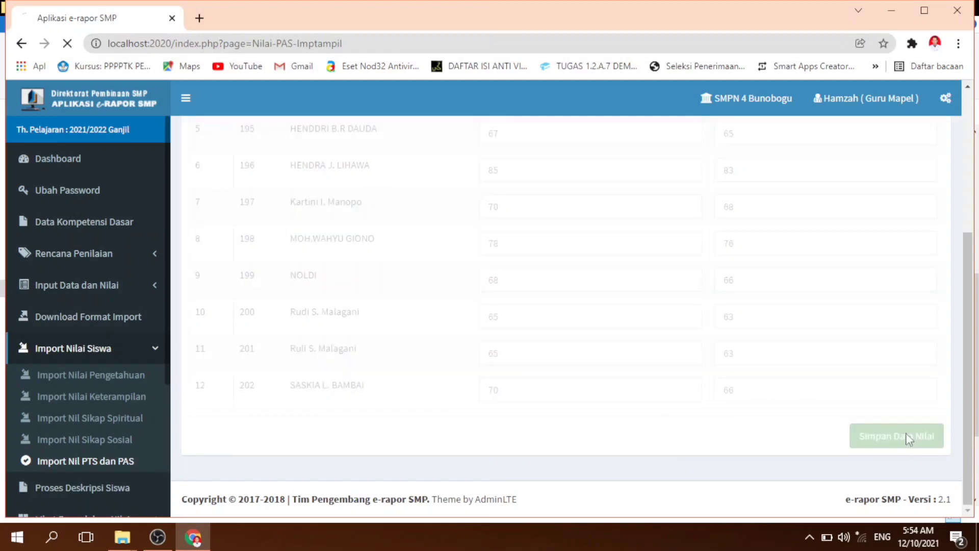
click(629, 162)
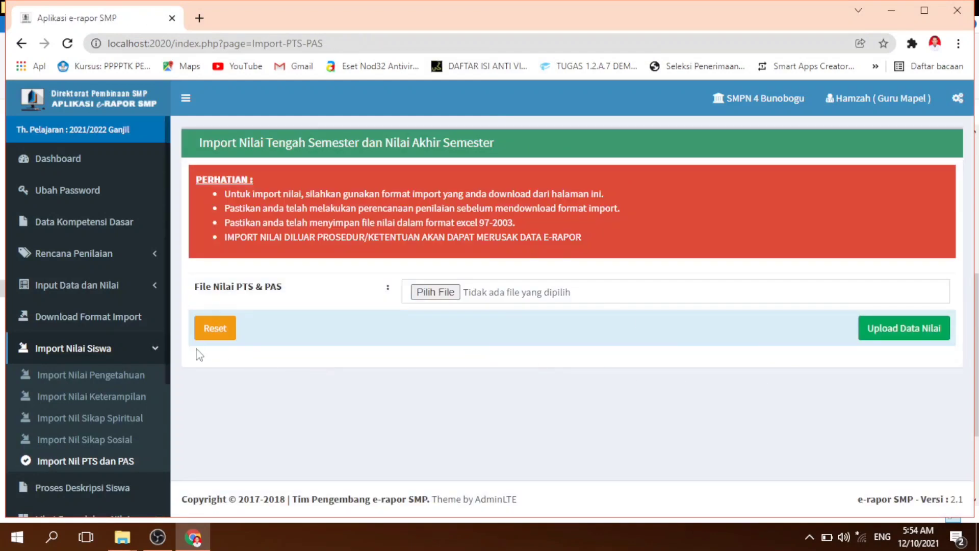
- Open the Input Nilai Sikap Spiritual page under Input Data dan Nilai
click(157, 353)
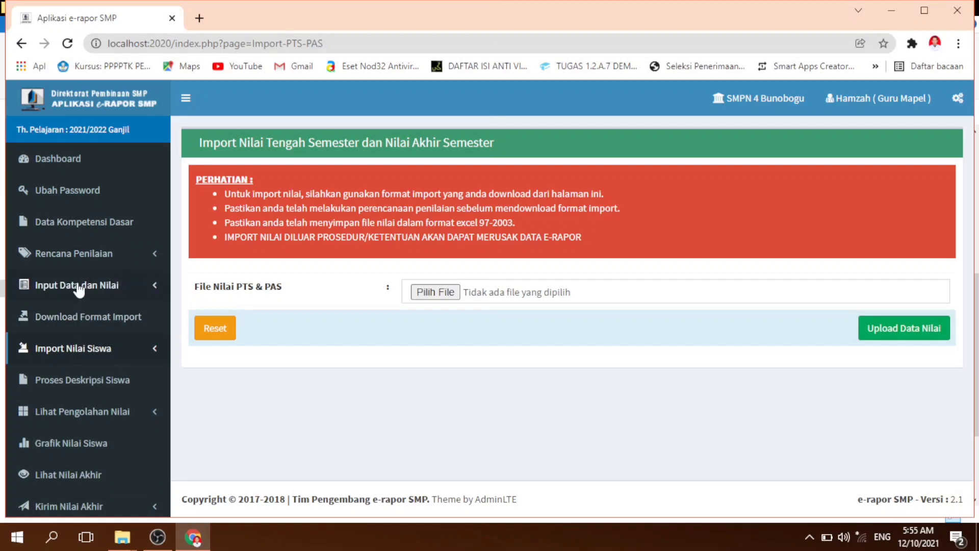
click(128, 293)
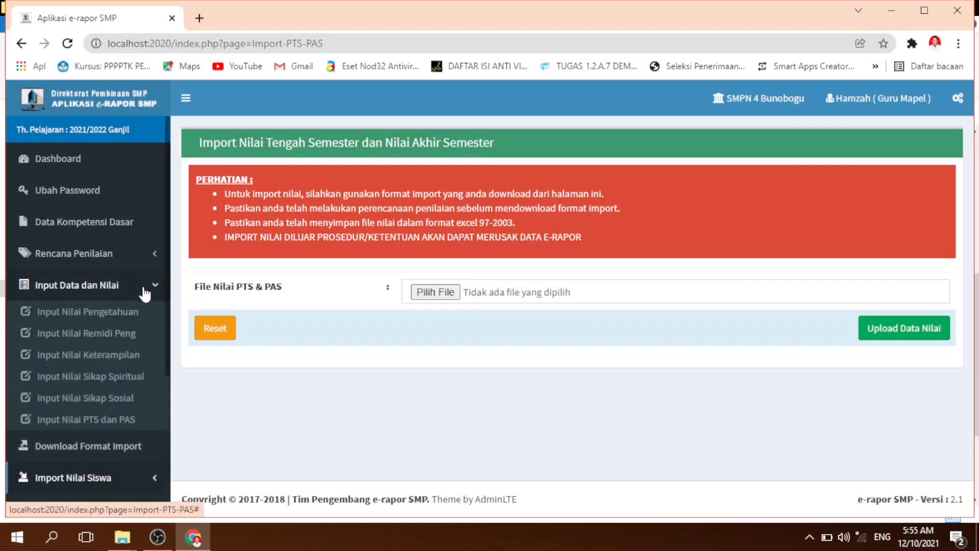
click(134, 289)
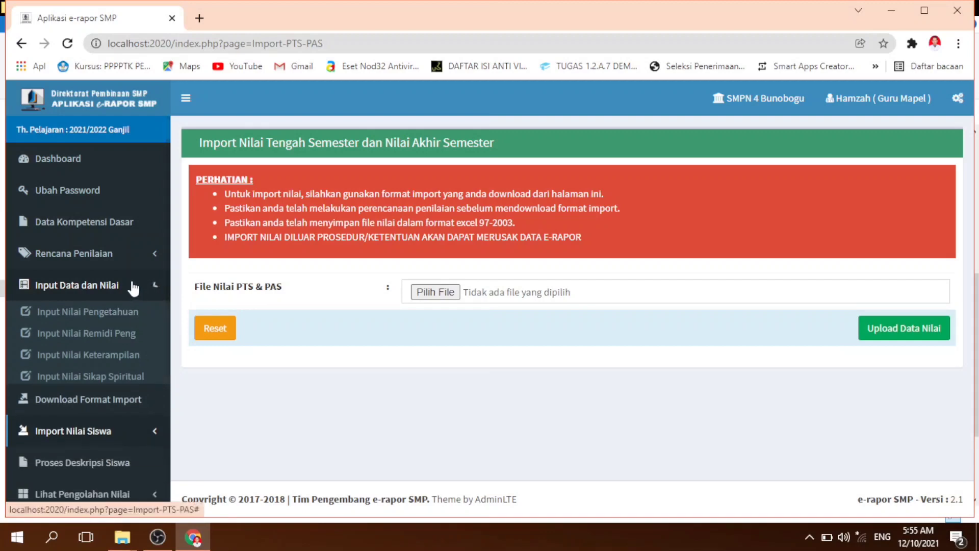
click(134, 285)
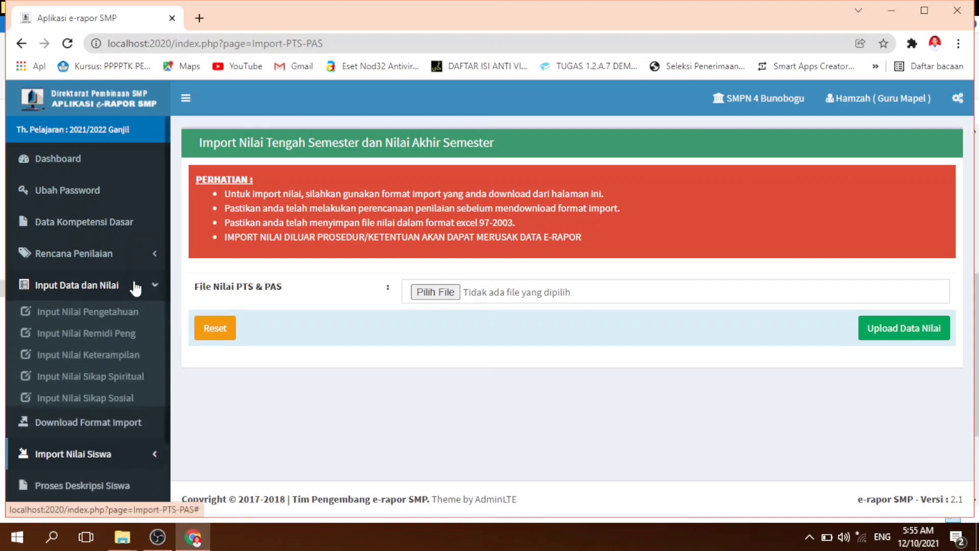
click(110, 376)
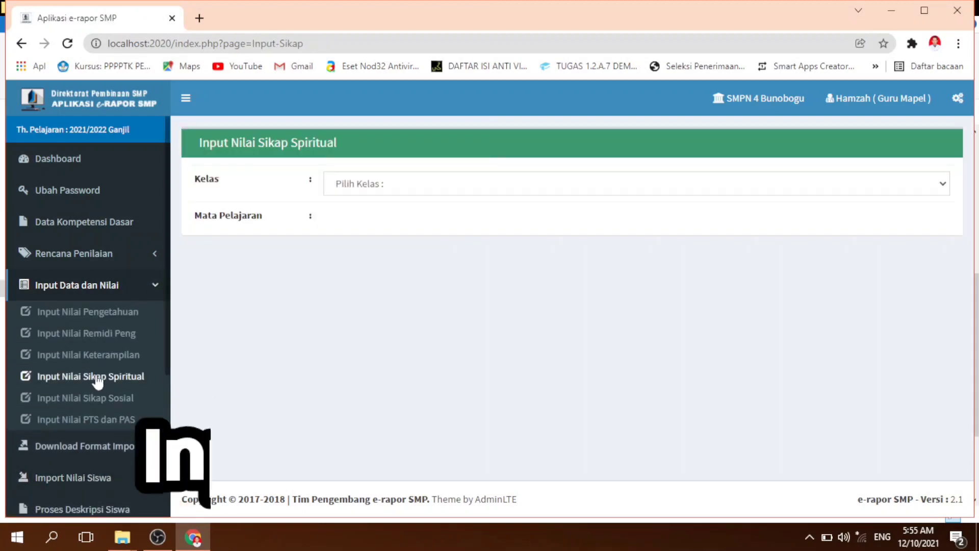
- Load the Sikap Spiritual score list for Kelas 8 and Matematika (Umum), and look through all student rows
click(365, 188)
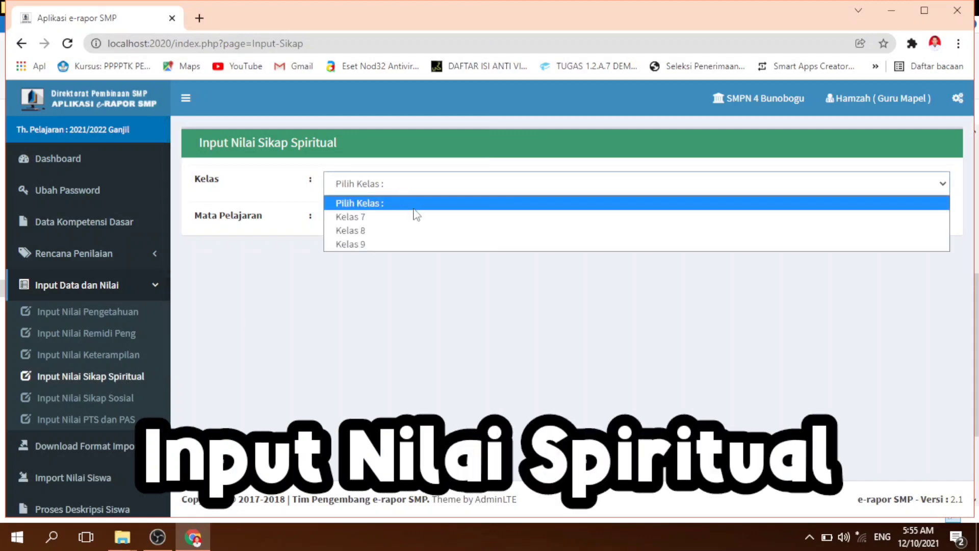
click(410, 231)
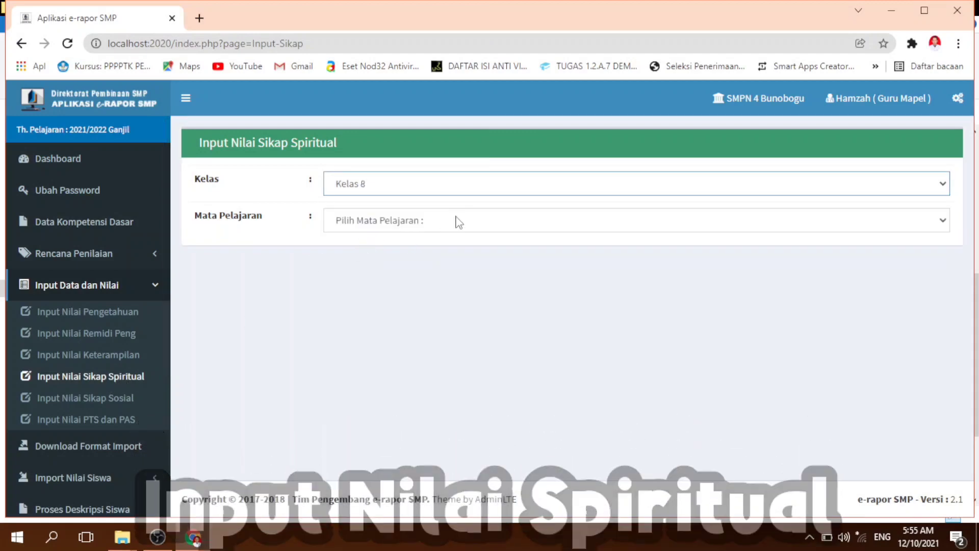
click(456, 221)
click(421, 253)
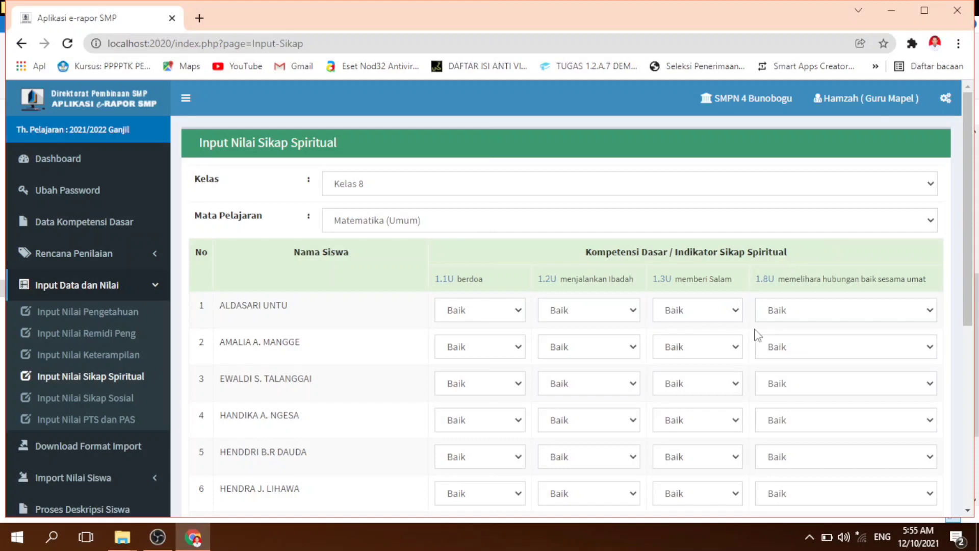
scroll(757, 334, down, 7)
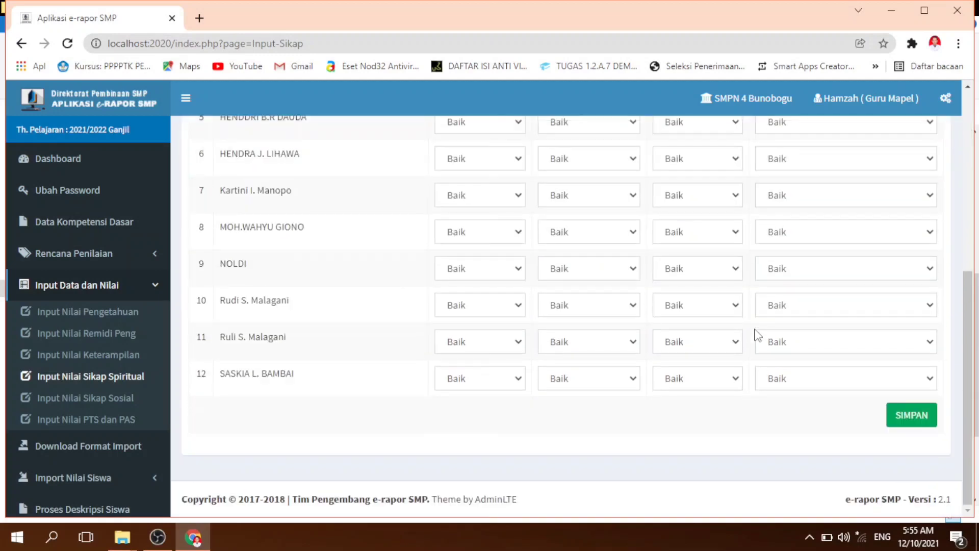
scroll(757, 334, up, 6)
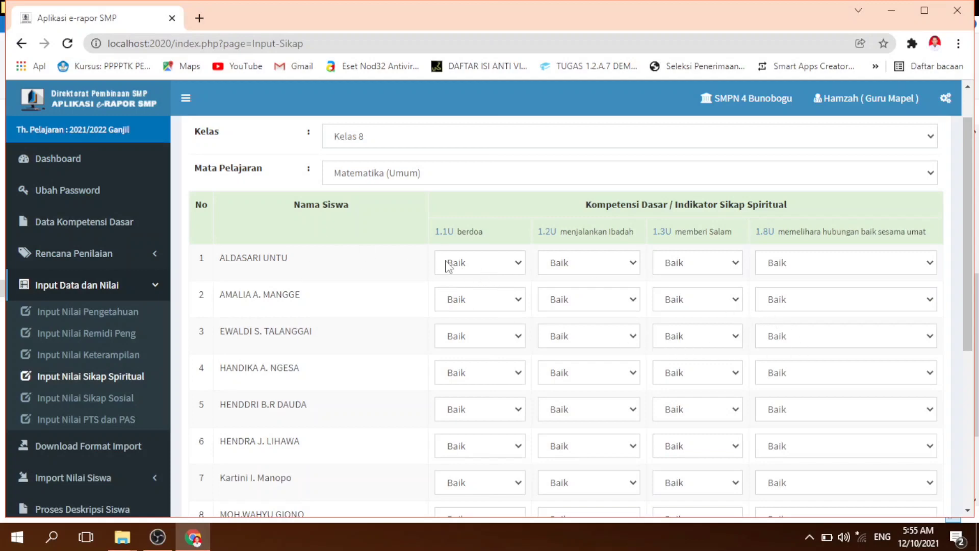
- Set all four spiritual indicators, 1.1U, 1.2U, 1.3U and 1.8U, to Sangat Baik for the student in row 1
click(492, 266)
click(493, 295)
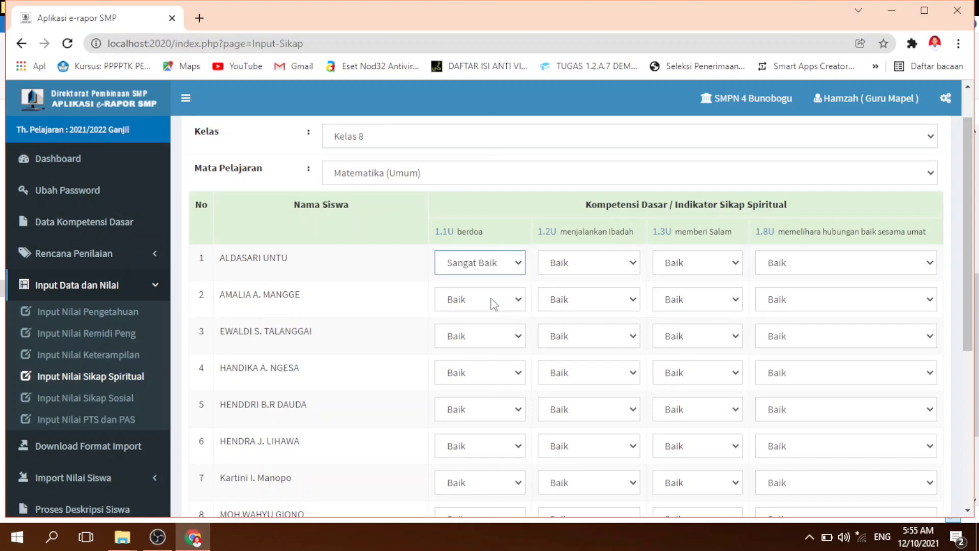
click(630, 266)
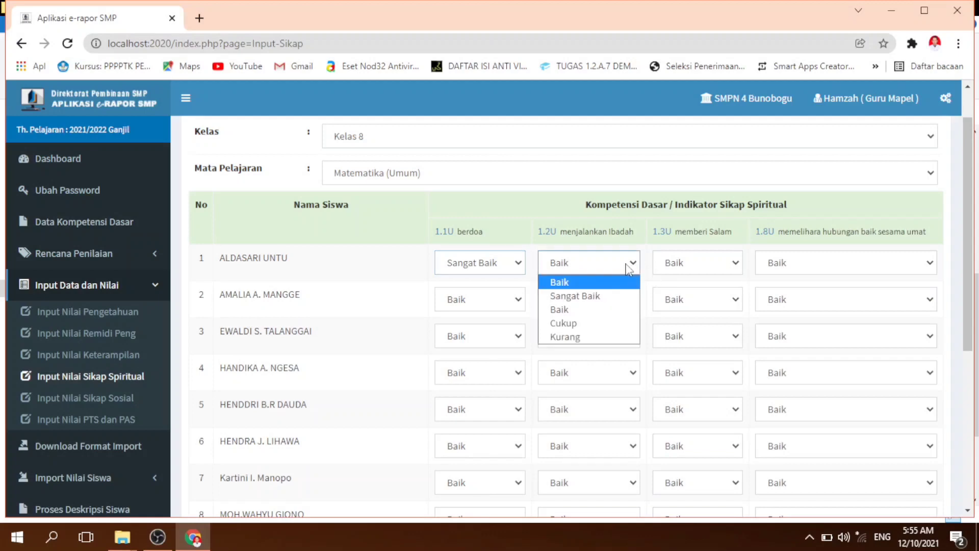
click(603, 297)
click(713, 265)
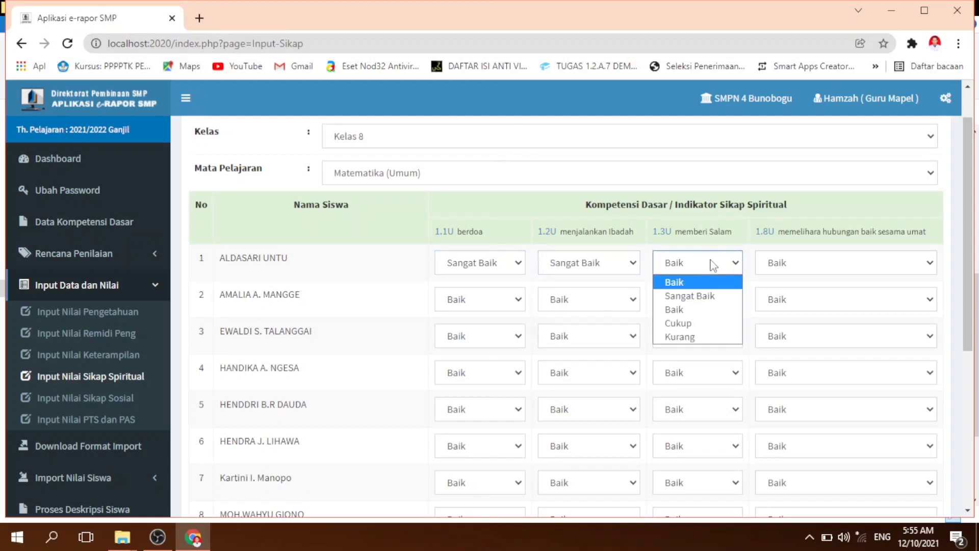
click(704, 296)
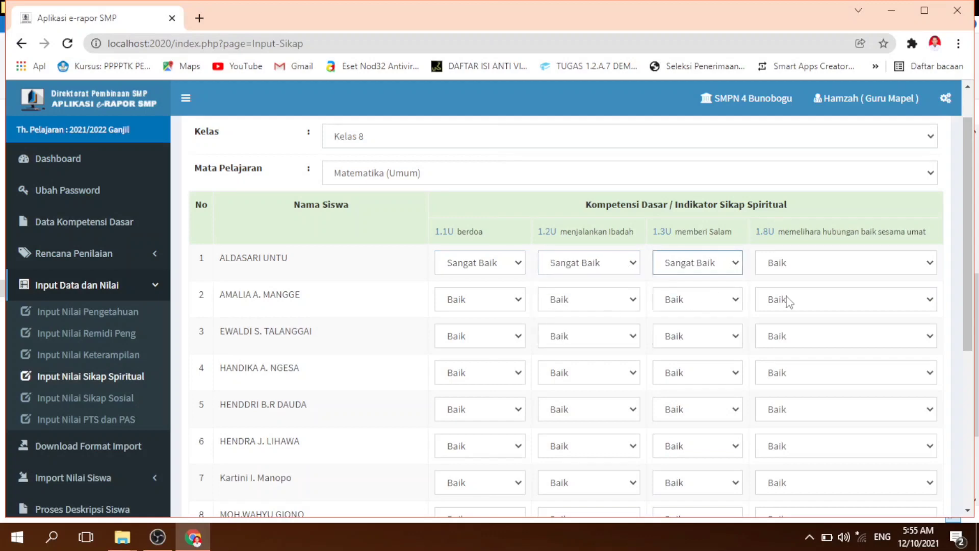
click(853, 268)
click(825, 296)
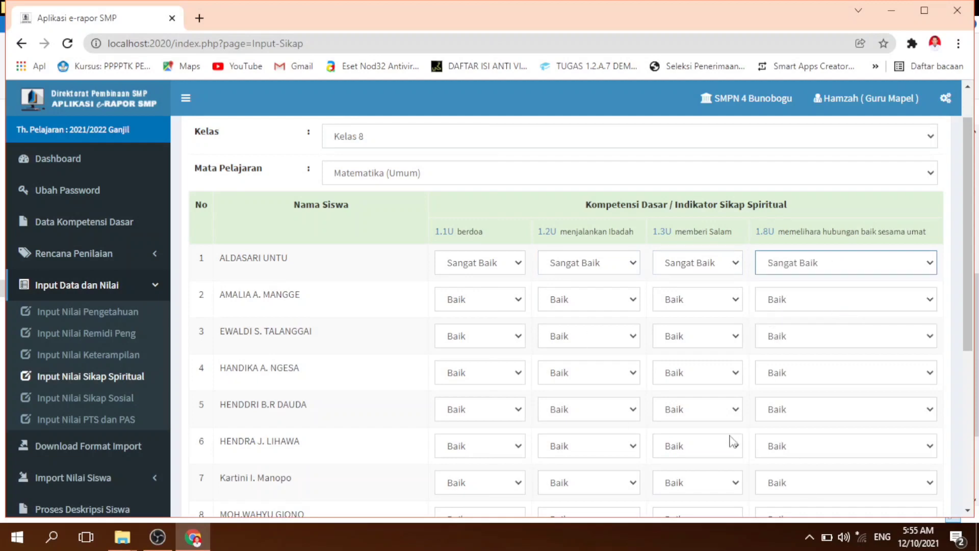
- Set the 1.3U memberi Salam score to Cukup for the student in row 11
scroll(734, 441, down, 3)
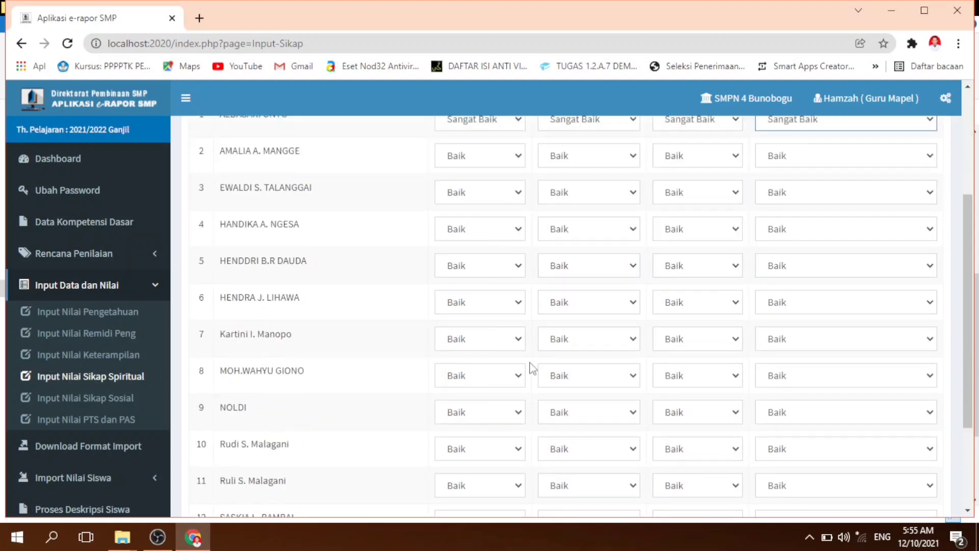
scroll(487, 267, down, 3)
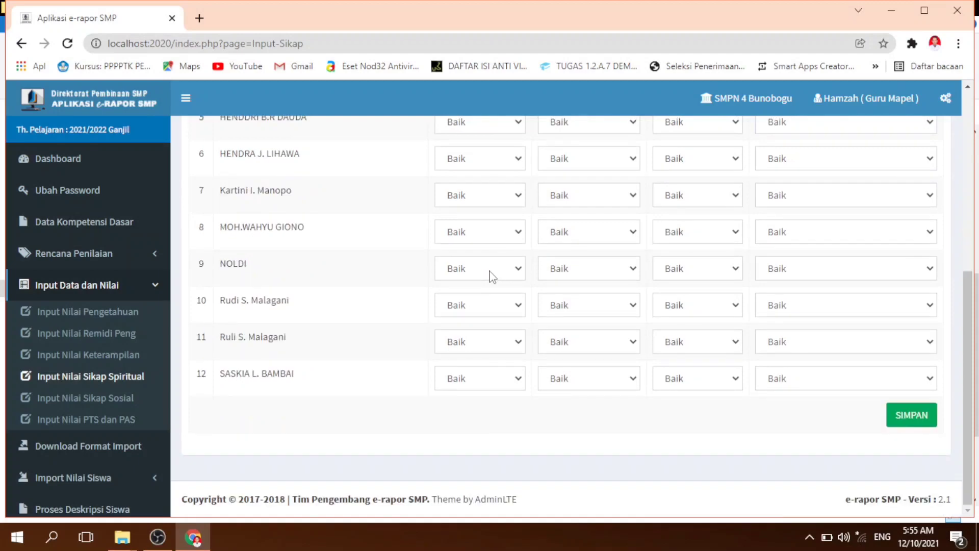
scroll(612, 393, up, 6)
scroll(605, 372, down, 5)
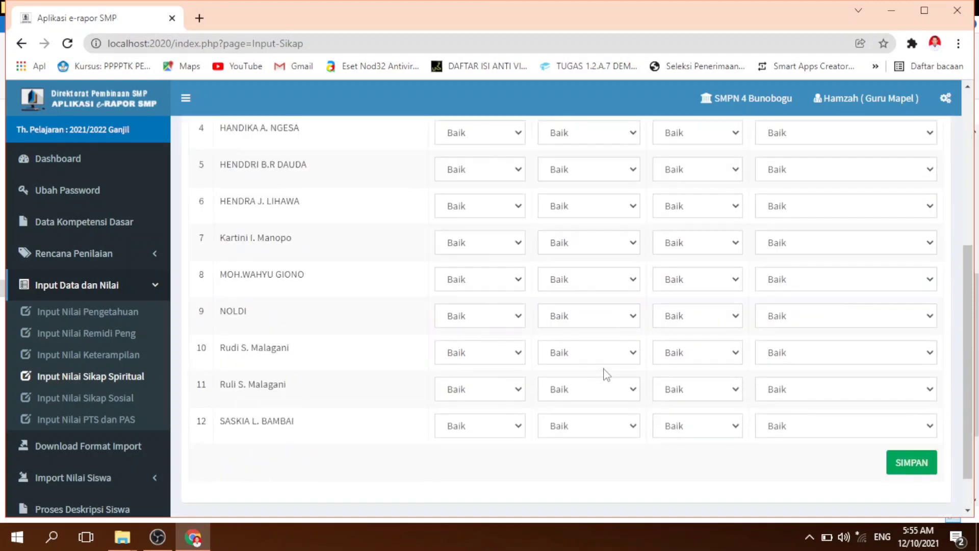
click(515, 391)
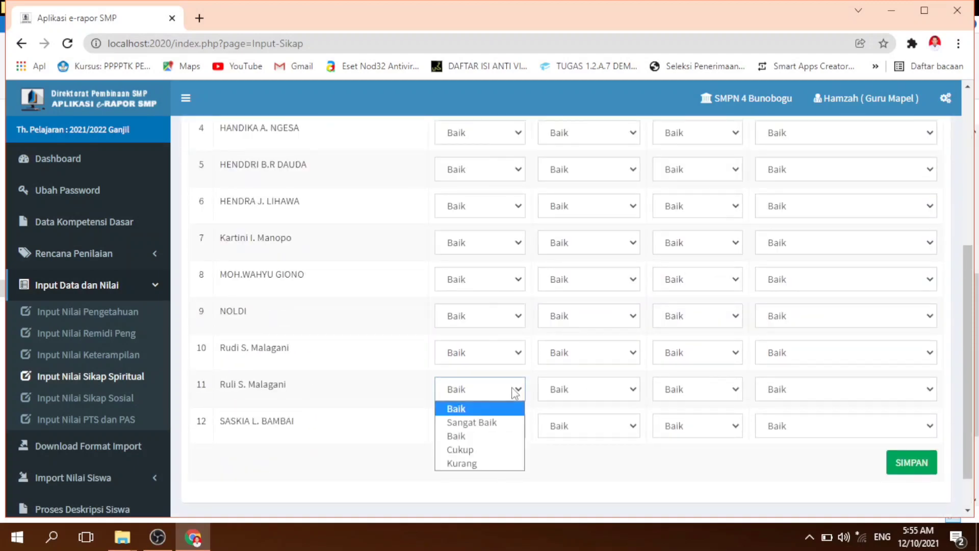
scroll(514, 391, up, 6)
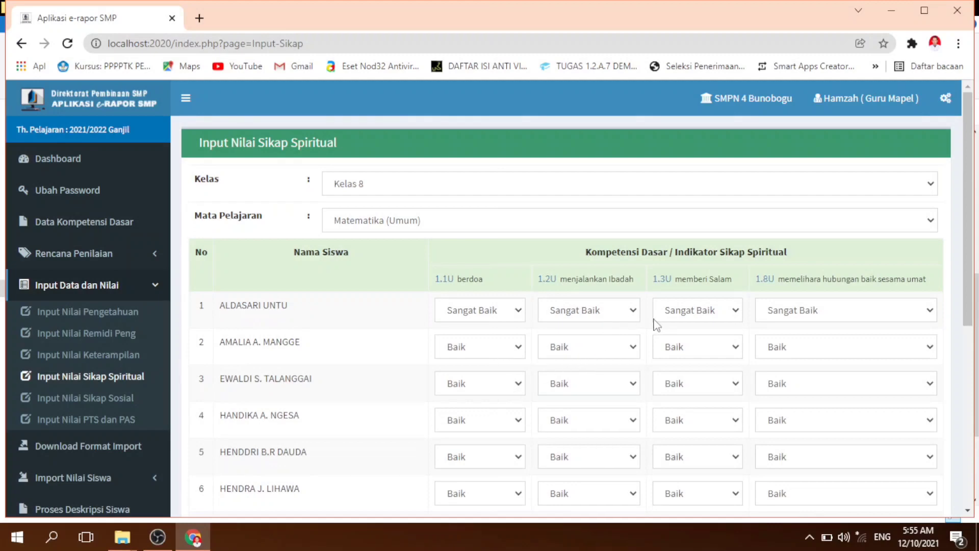
scroll(707, 429, down, 5)
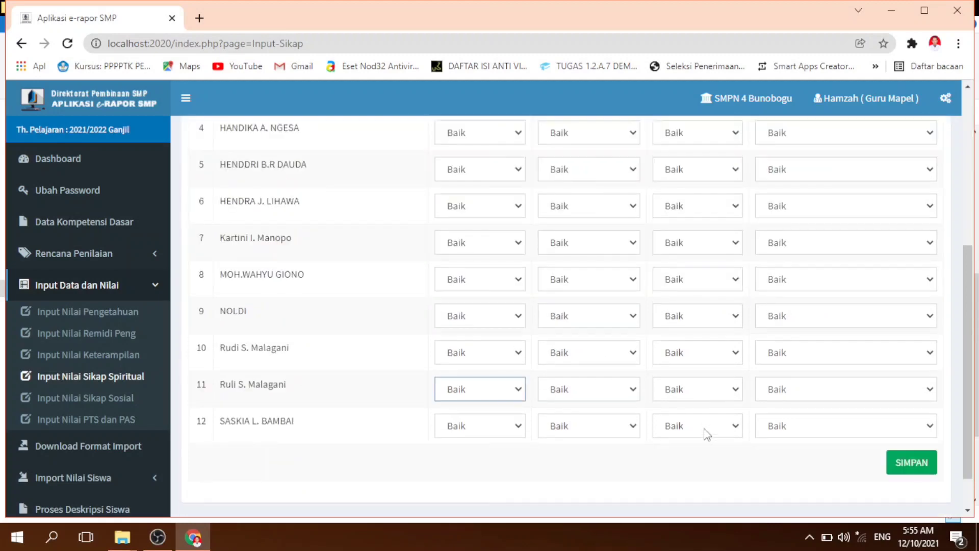
click(705, 396)
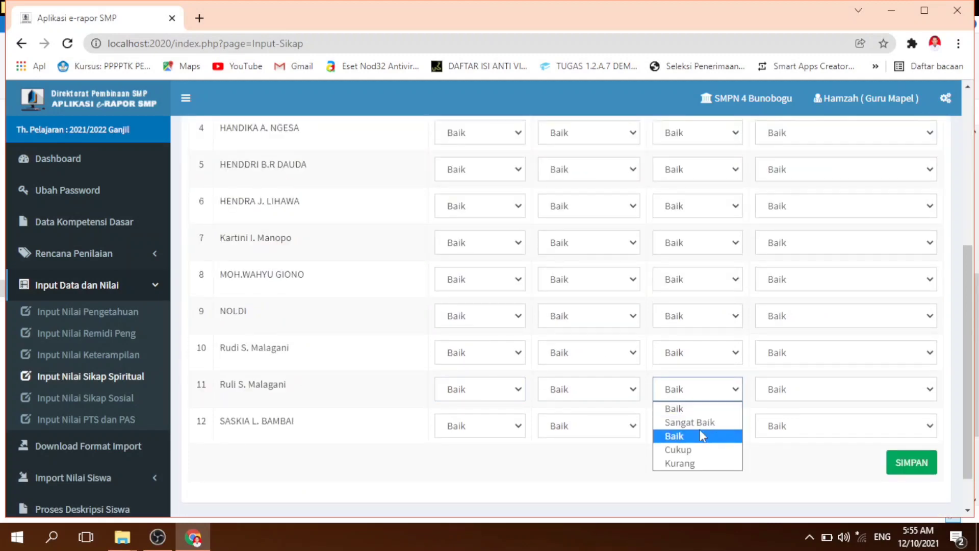
click(699, 449)
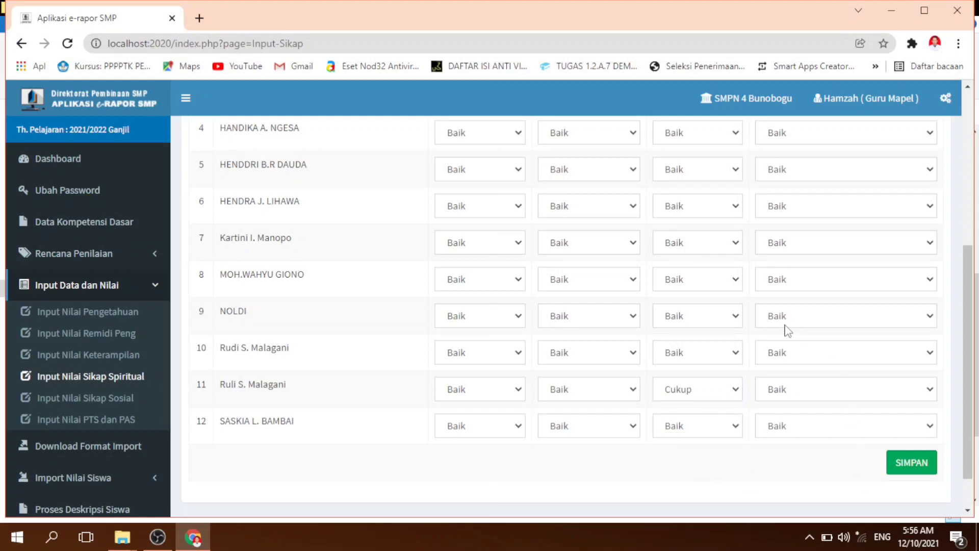
- Check the Sikap Spiritual scores from the first to the last student and save them
scroll(669, 171, up, 5)
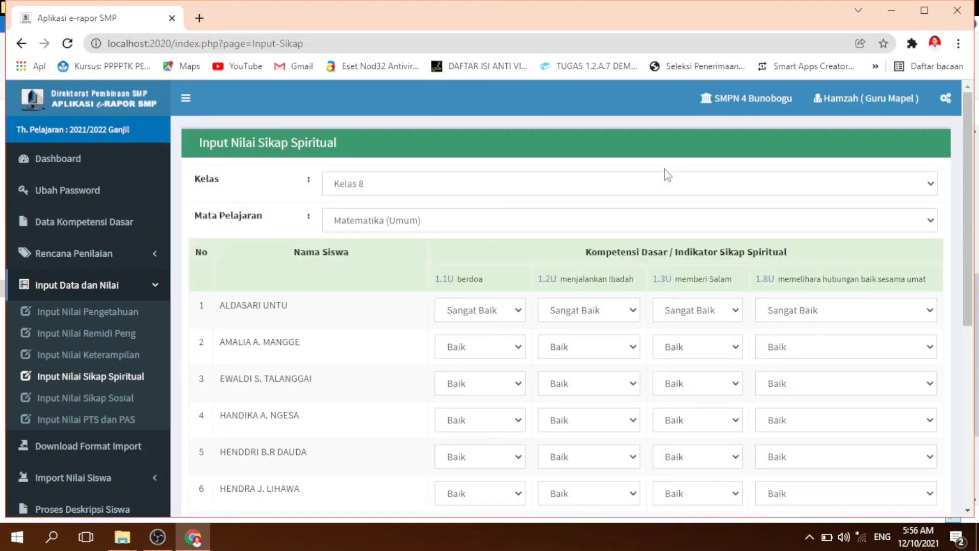
scroll(668, 175, down, 5)
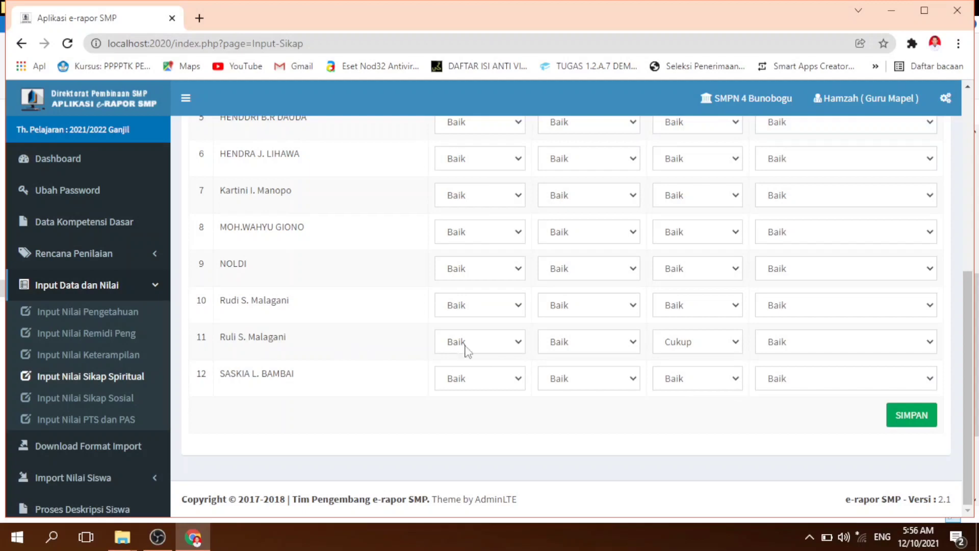
scroll(699, 263, up, 6)
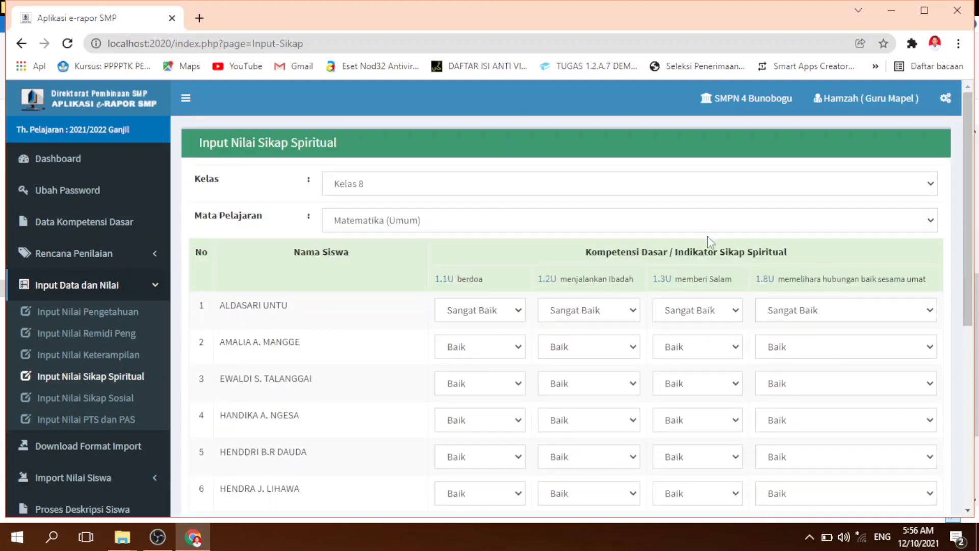
scroll(710, 242, down, 6)
scroll(688, 428, up, 6)
scroll(650, 384, down, 4)
scroll(592, 319, down, 2)
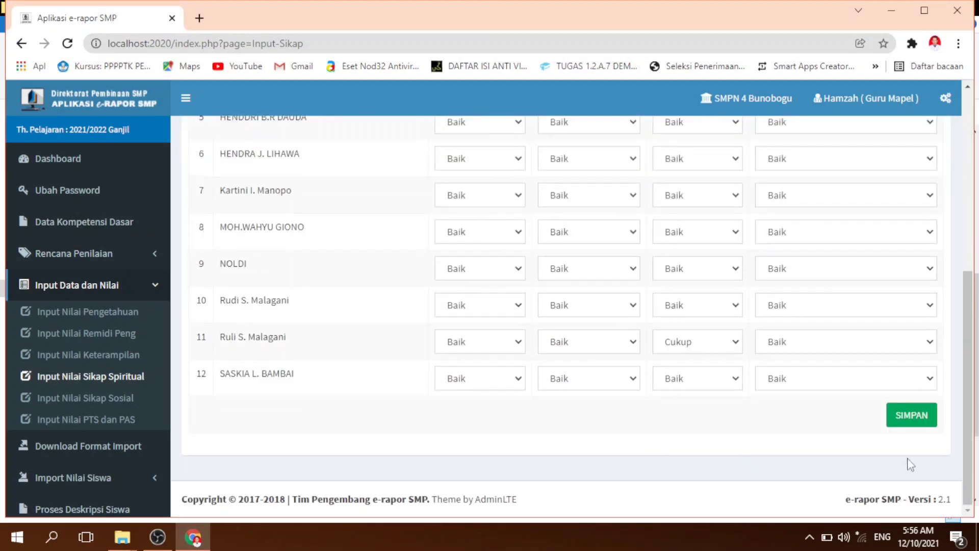
click(911, 414)
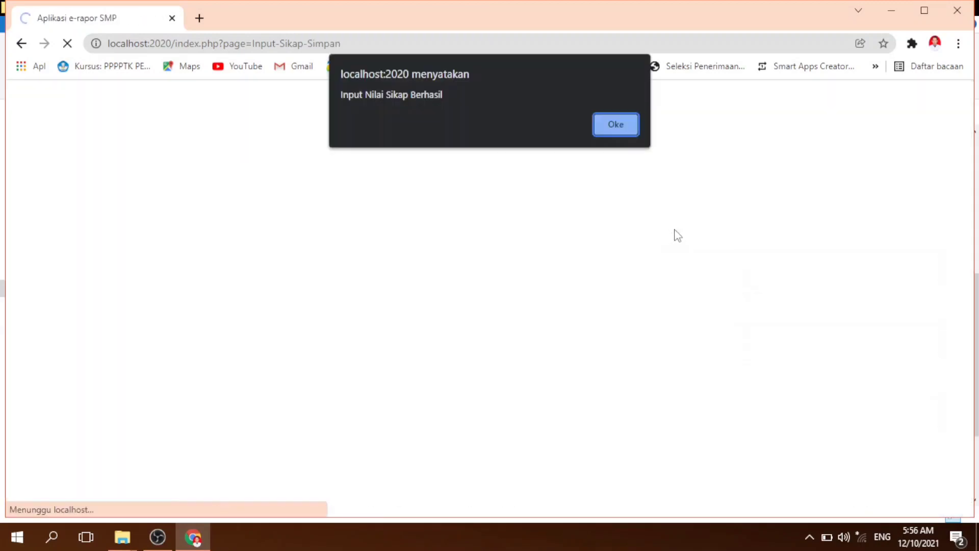
click(614, 127)
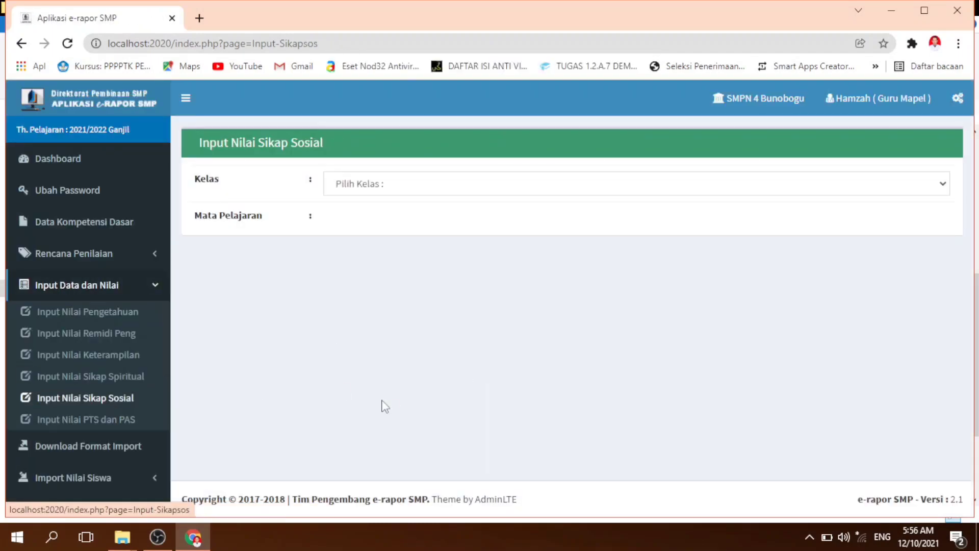
- Open the Input Nilai Sikap Sosial page and load the list for Kelas 8 and Matematika (Umum)
click(115, 403)
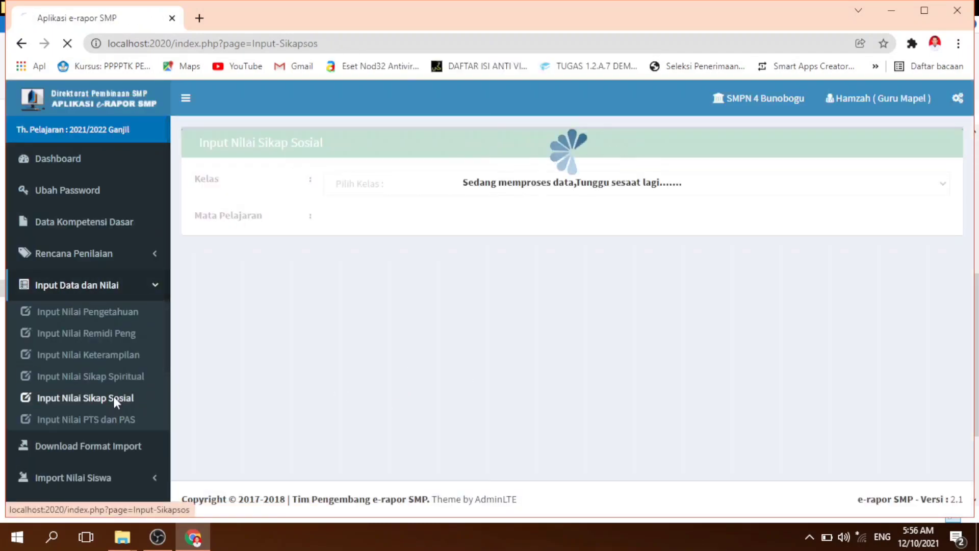
click(380, 189)
click(393, 232)
click(441, 224)
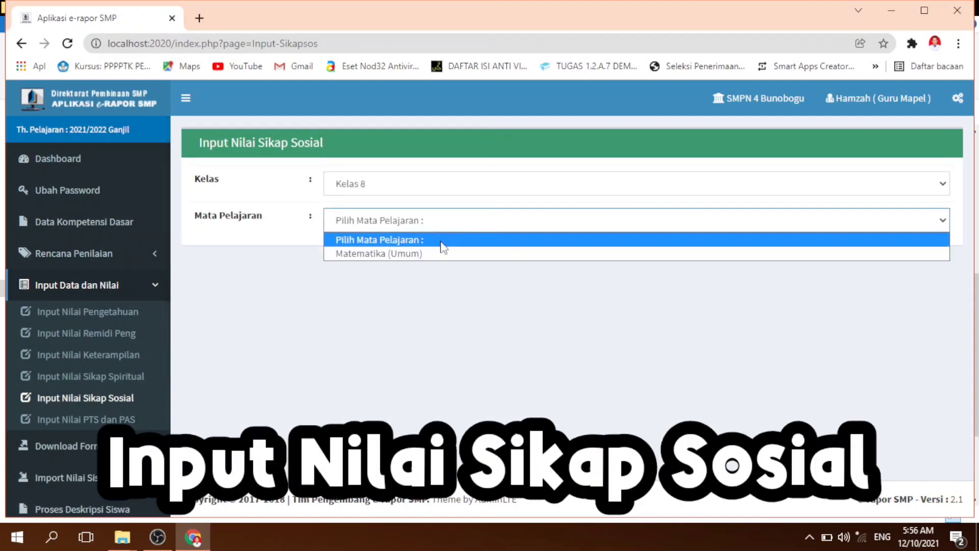
click(441, 254)
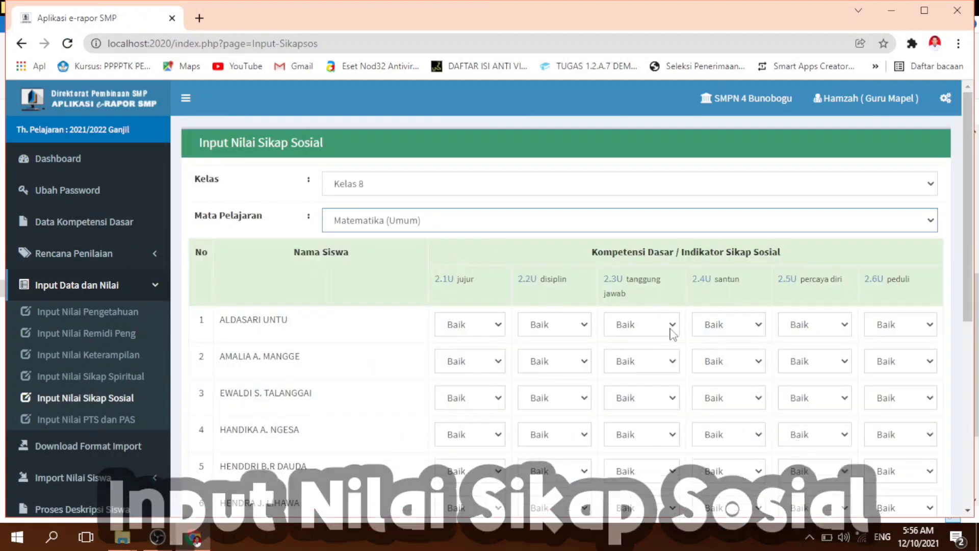
- Examine the Sikap Sosial scores of all students across indicators 2.1U to 2.6U
scroll(793, 298, down, 1)
scroll(775, 314, down, 4)
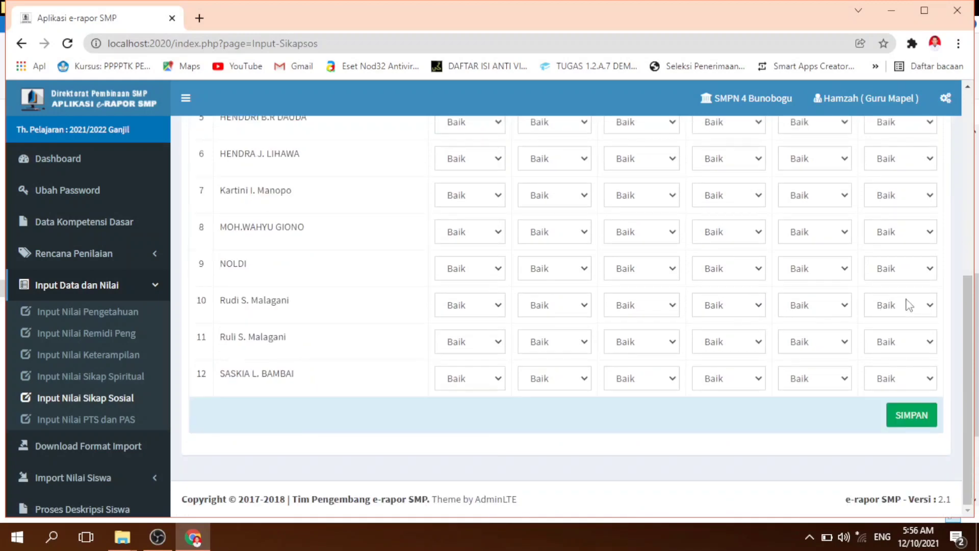
scroll(826, 281, up, 2)
scroll(815, 274, up, 2)
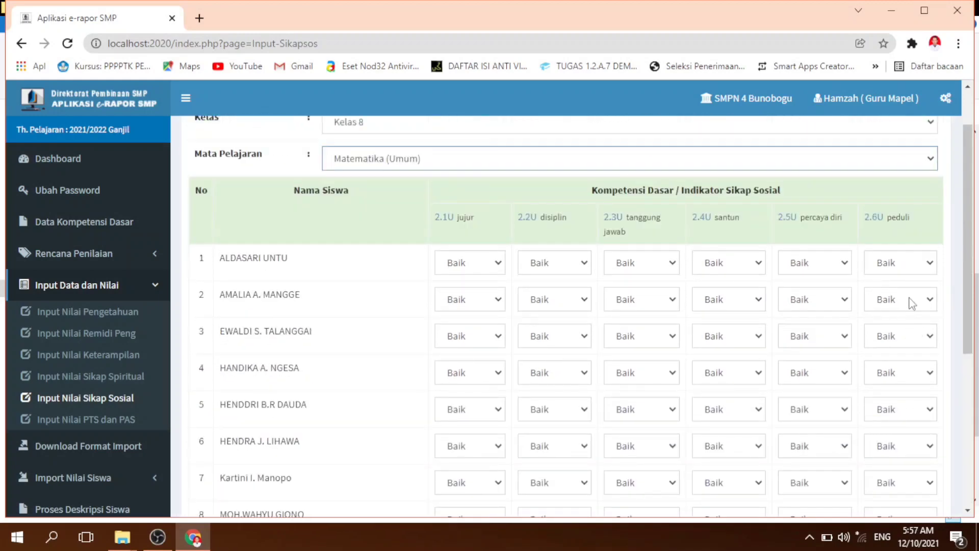
scroll(911, 306, down, 2)
scroll(910, 312, up, 1)
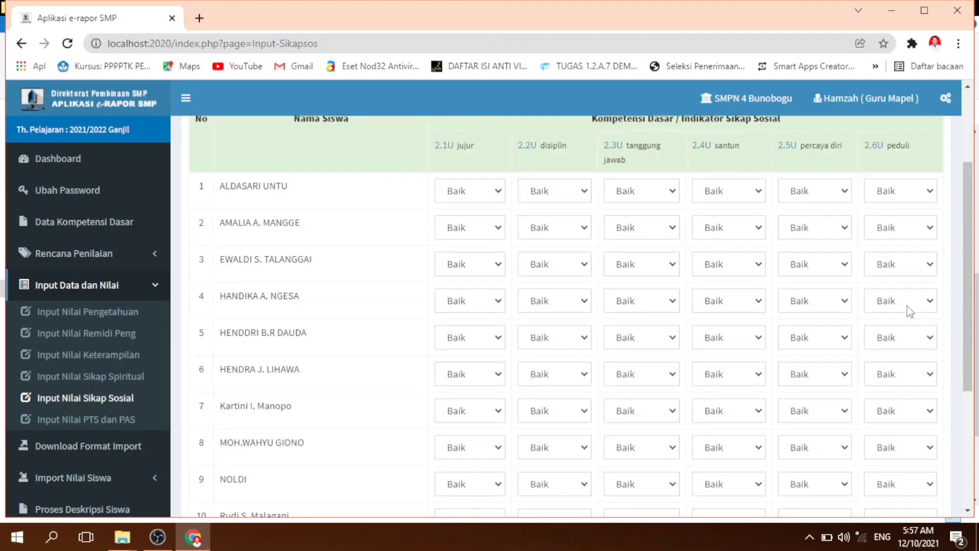
scroll(909, 311, down, 3)
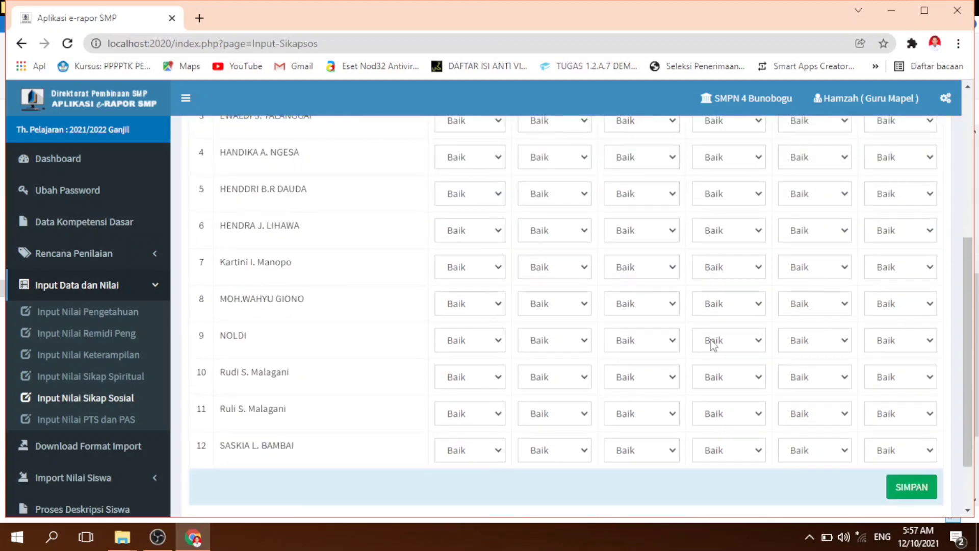
scroll(714, 344, up, 4)
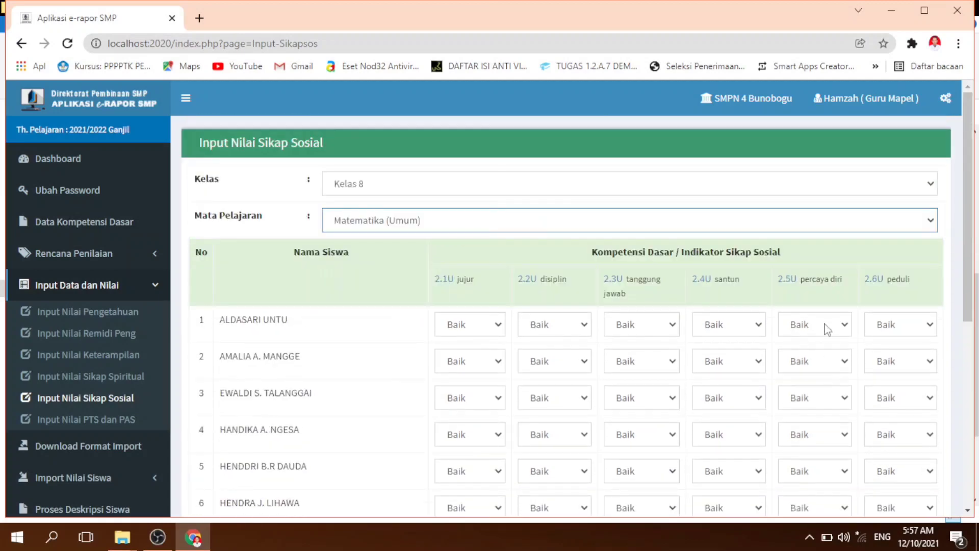
- Set the 2.4U santun score to Cukup for the students in rows 11 and 10
scroll(720, 360, down, 5)
click(724, 342)
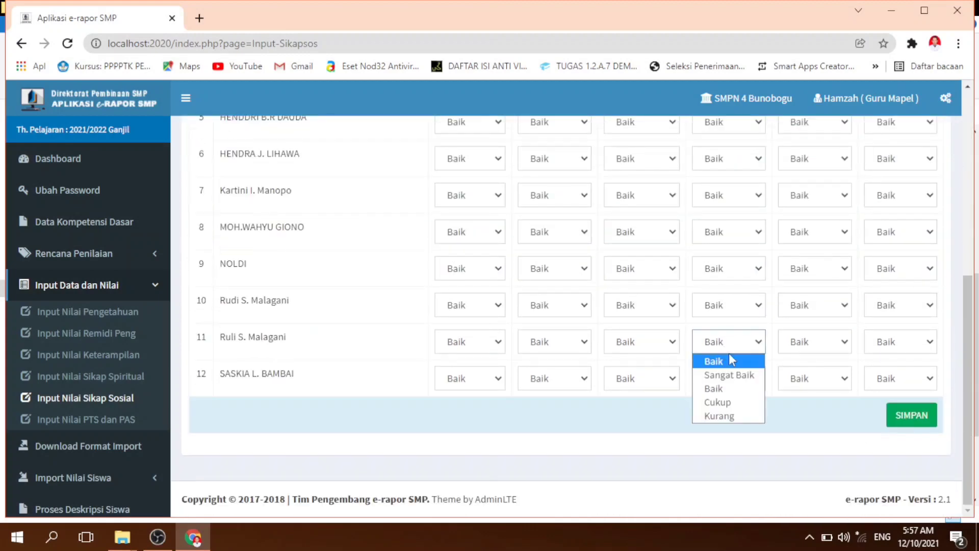
click(737, 397)
click(728, 305)
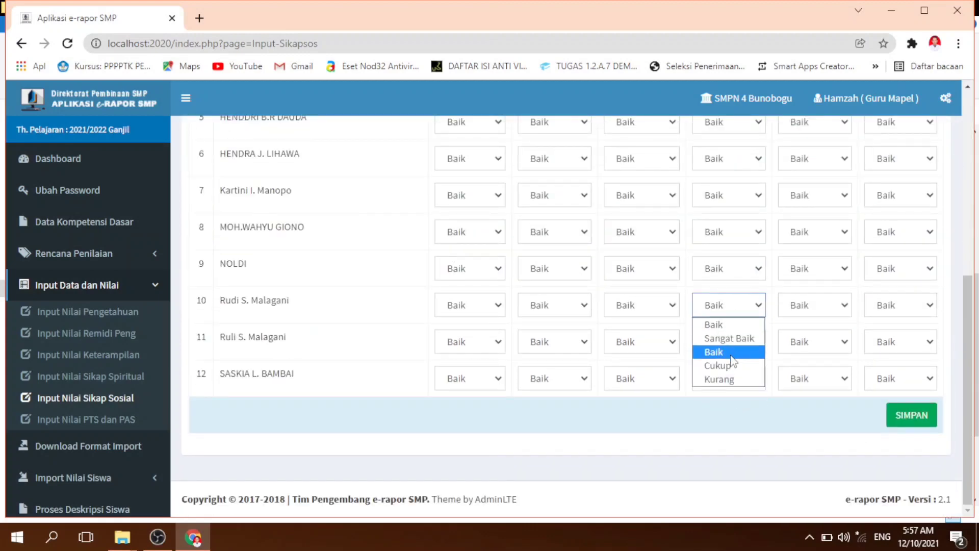
click(734, 365)
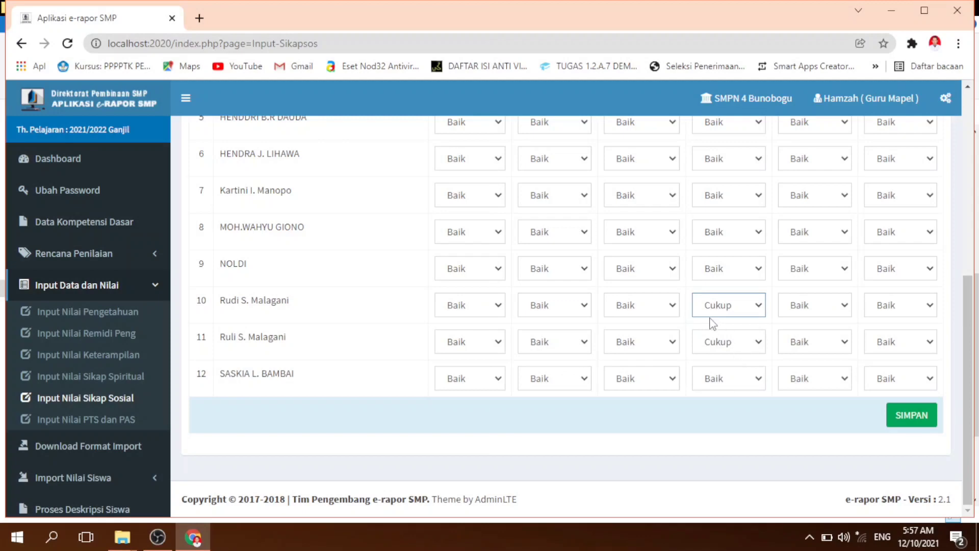
- Review the Sikap Sosial scores from the first to the last student and save them
scroll(712, 323, up, 3)
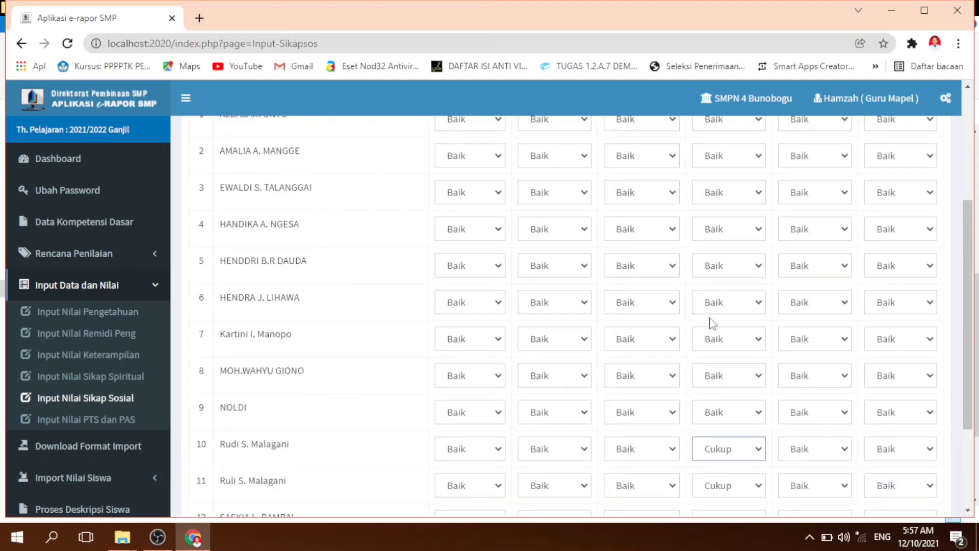
scroll(712, 323, up, 2)
scroll(712, 323, down, 5)
scroll(713, 323, up, 3)
scroll(712, 323, up, 4)
scroll(711, 321, down, 7)
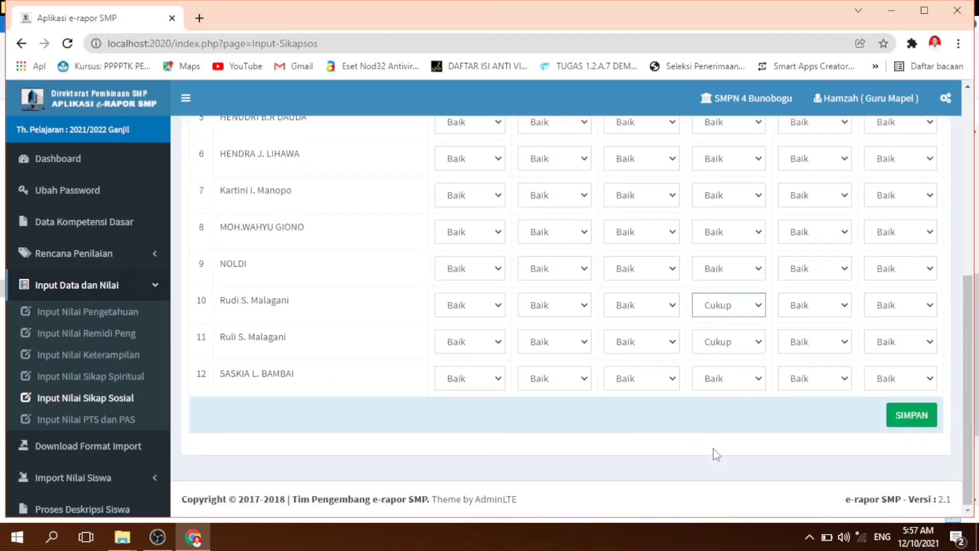
scroll(804, 346, up, 6)
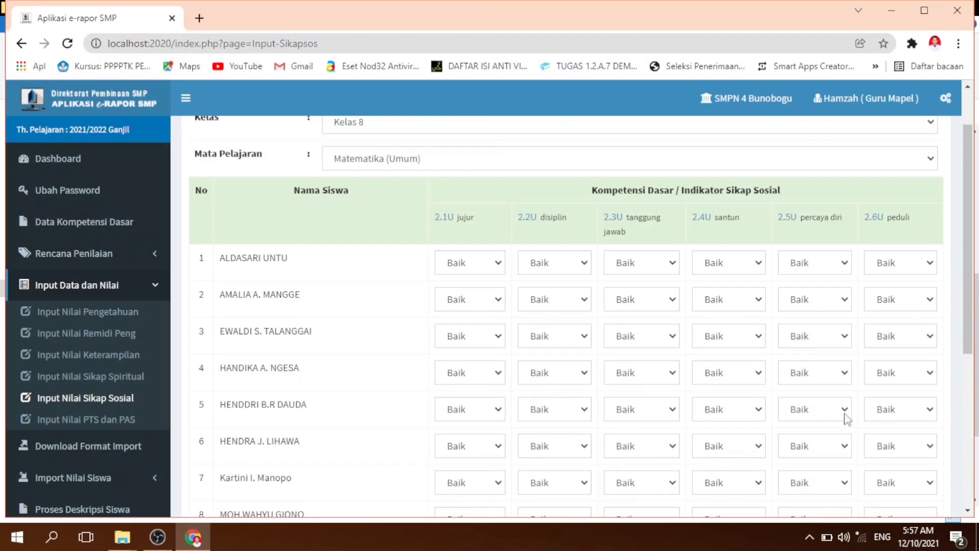
scroll(803, 375, down, 6)
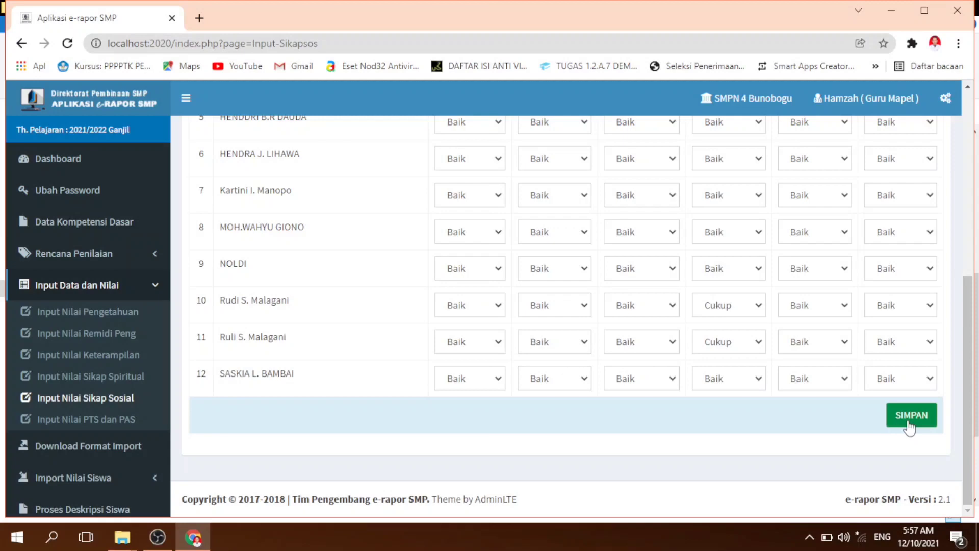
click(909, 422)
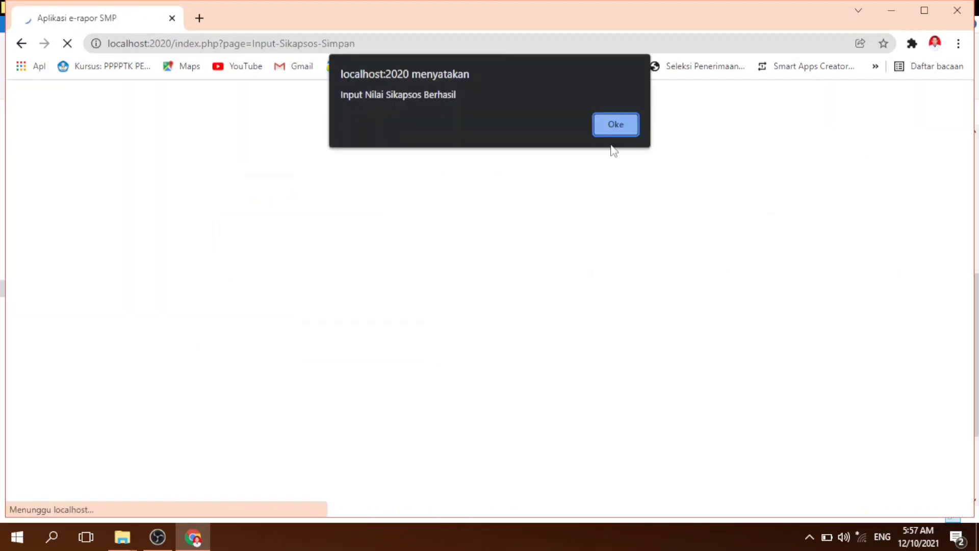
click(601, 126)
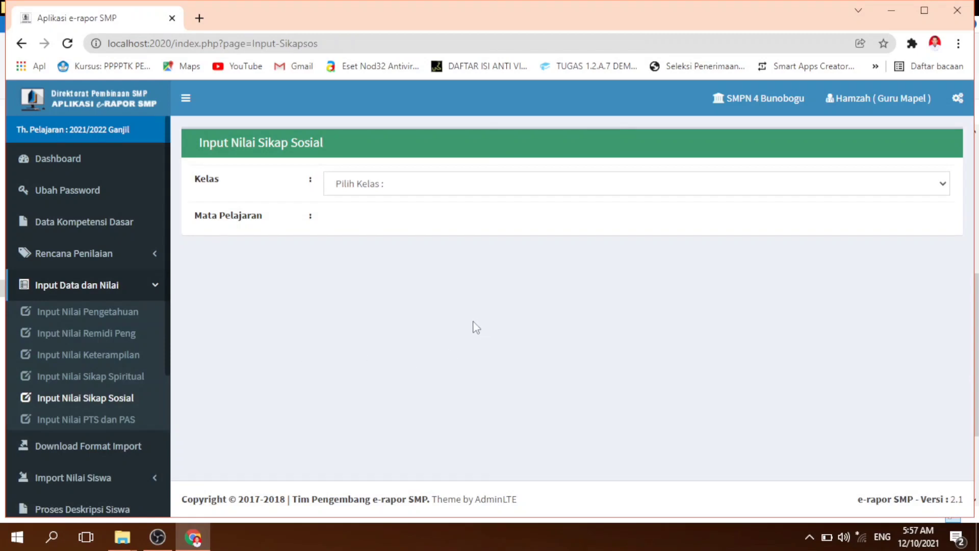
- Open the Dashboard and check the planning, assessment, PTS/PAS input and report status of Kelas 8 under Capaian Proses Penilaian
click(58, 159)
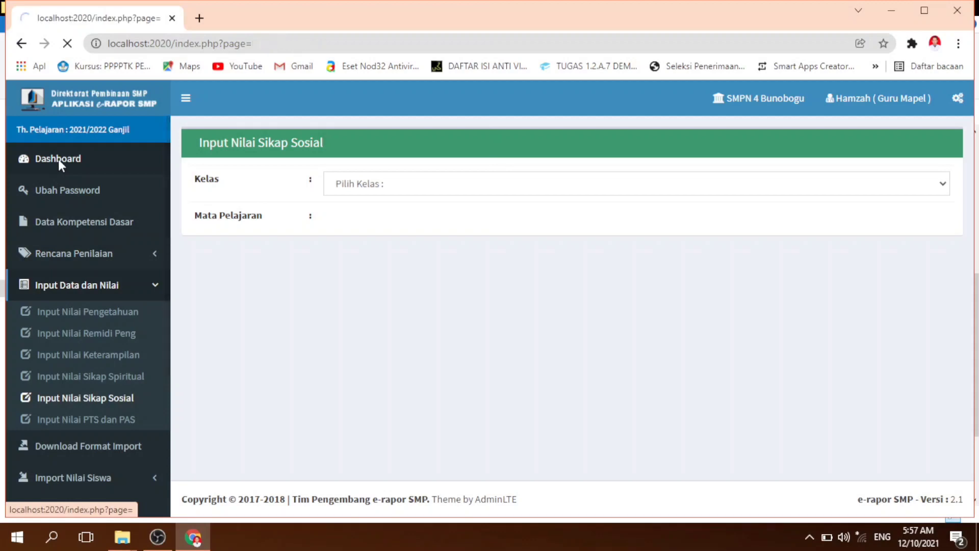
scroll(678, 265, down, 1)
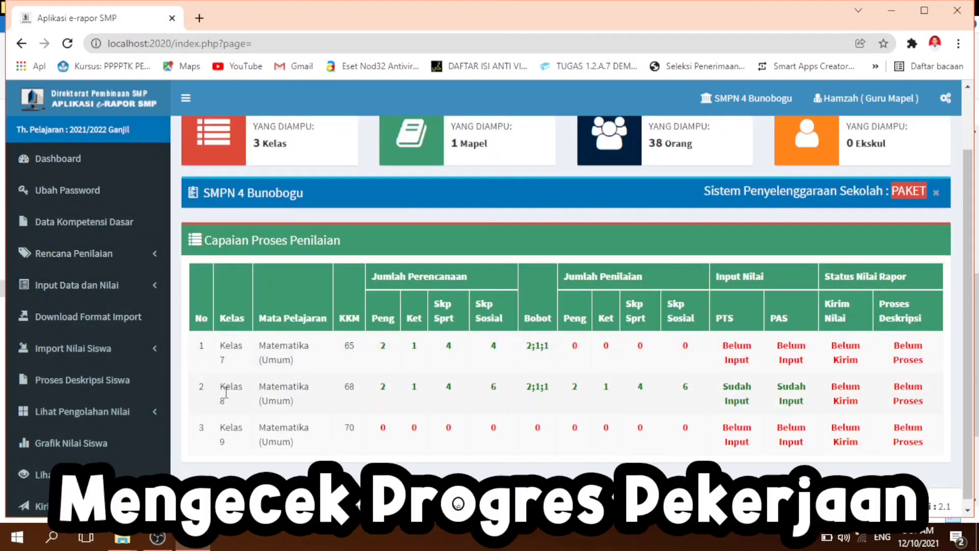
drag(378, 386, 807, 404)
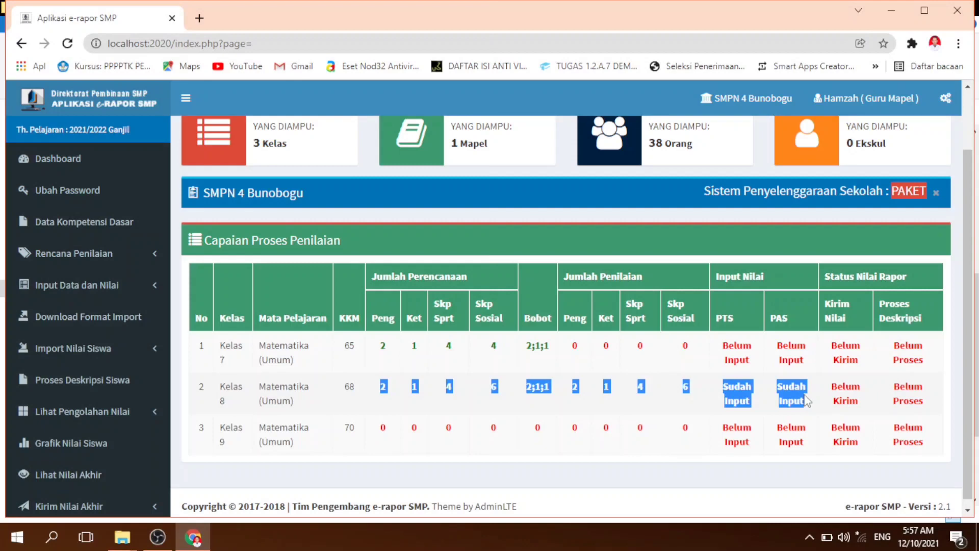
click(839, 390)
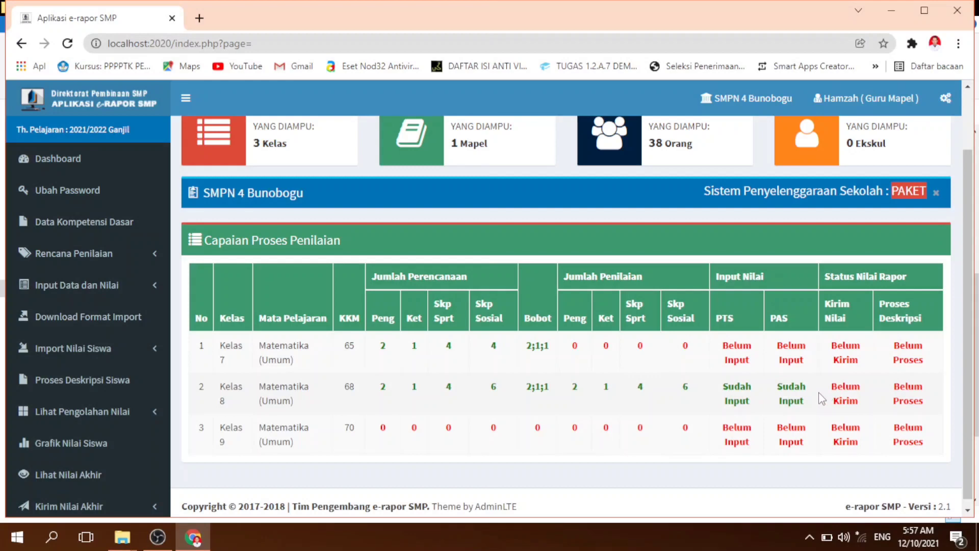
drag(835, 386, 941, 402)
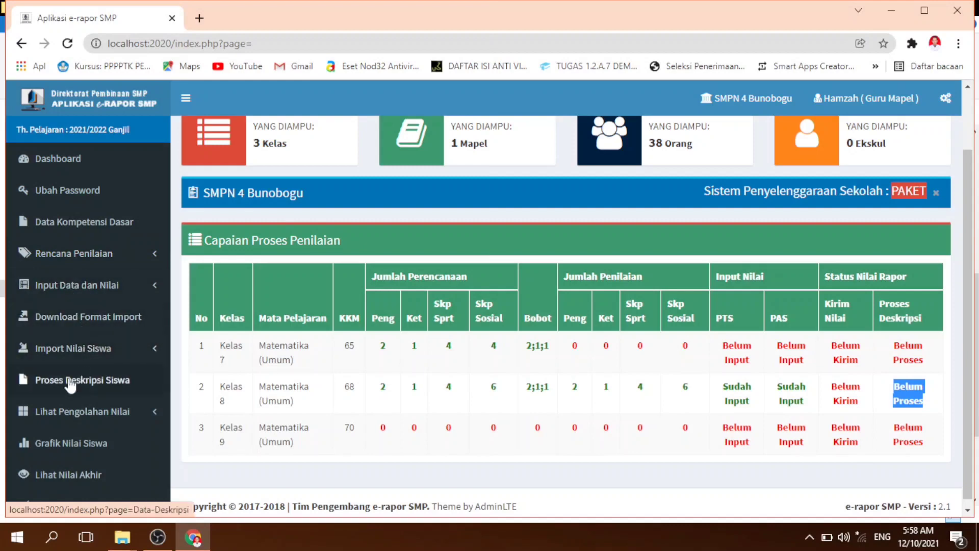
- Open the Proses Deskripsi Siswa page and load the descriptions for Kelas 8 and Matematika (Umum)
click(67, 386)
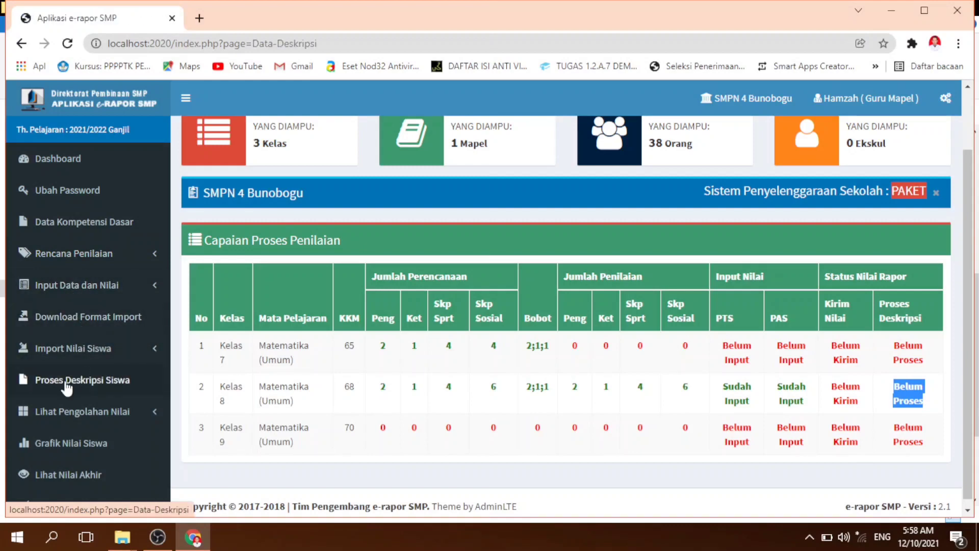
click(525, 185)
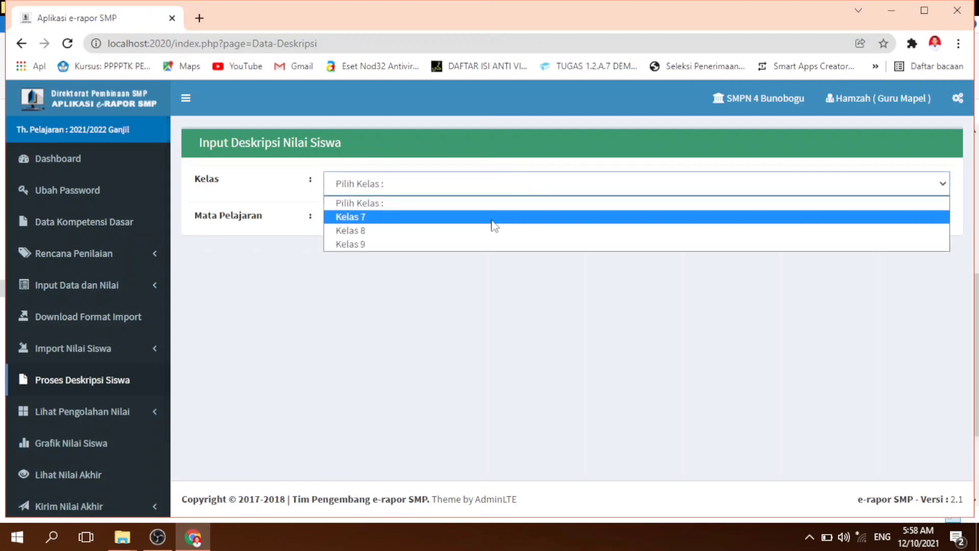
click(491, 231)
click(498, 228)
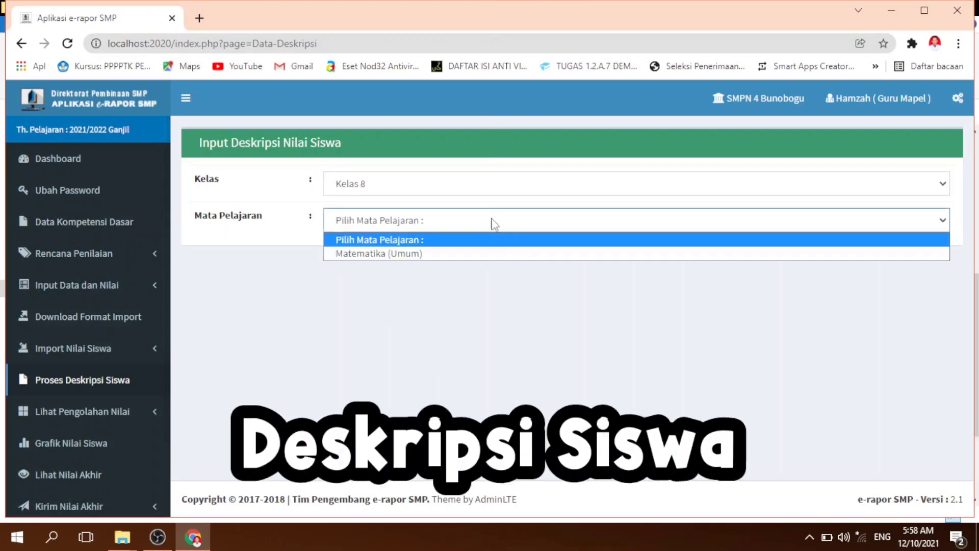
click(483, 257)
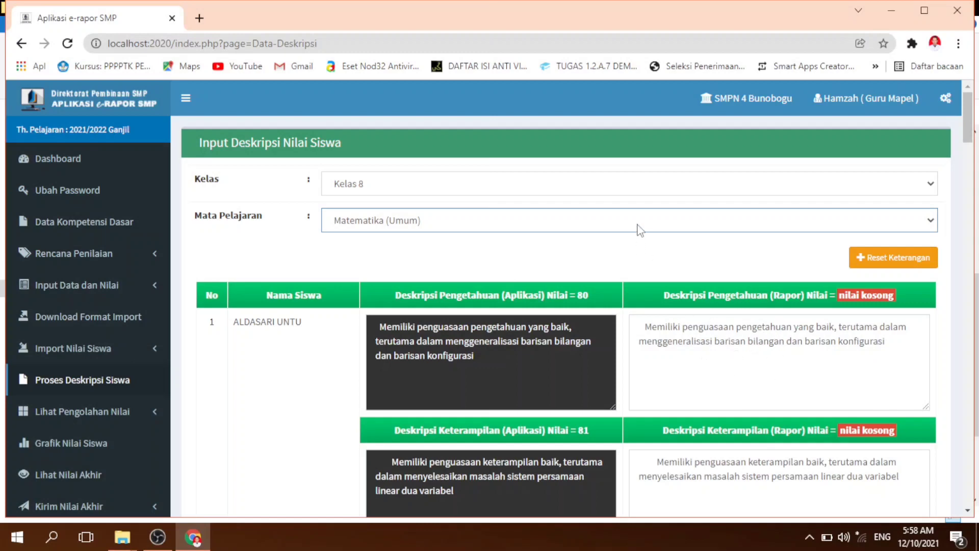
- Load the description page for Kelas 7 and Matematika (Umum) and read its two notices
click(635, 197)
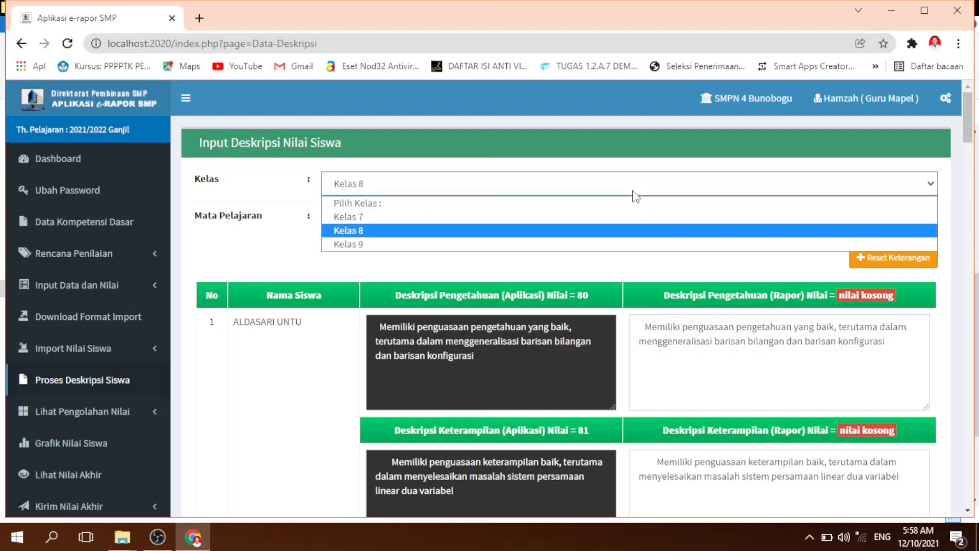
click(584, 218)
click(586, 224)
click(575, 253)
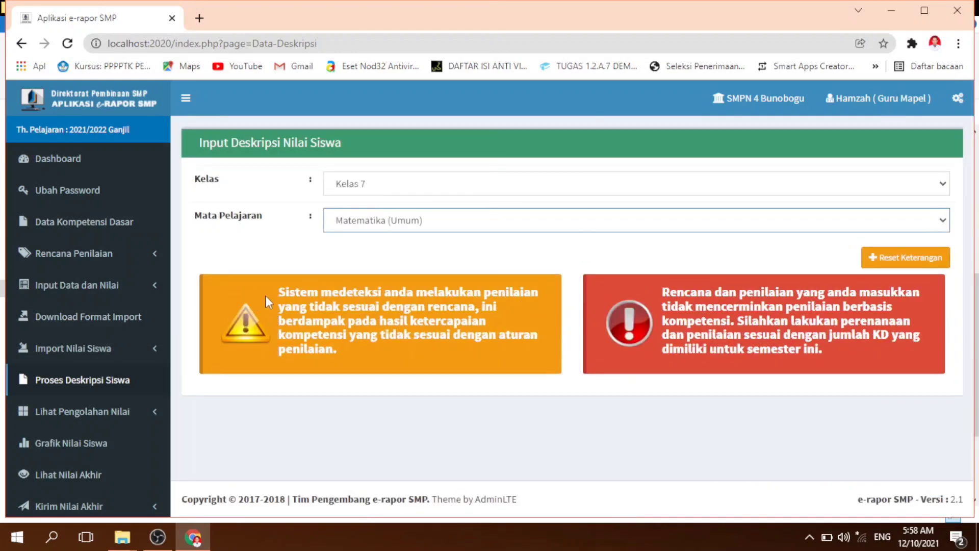
drag(265, 295, 858, 361)
click(857, 361)
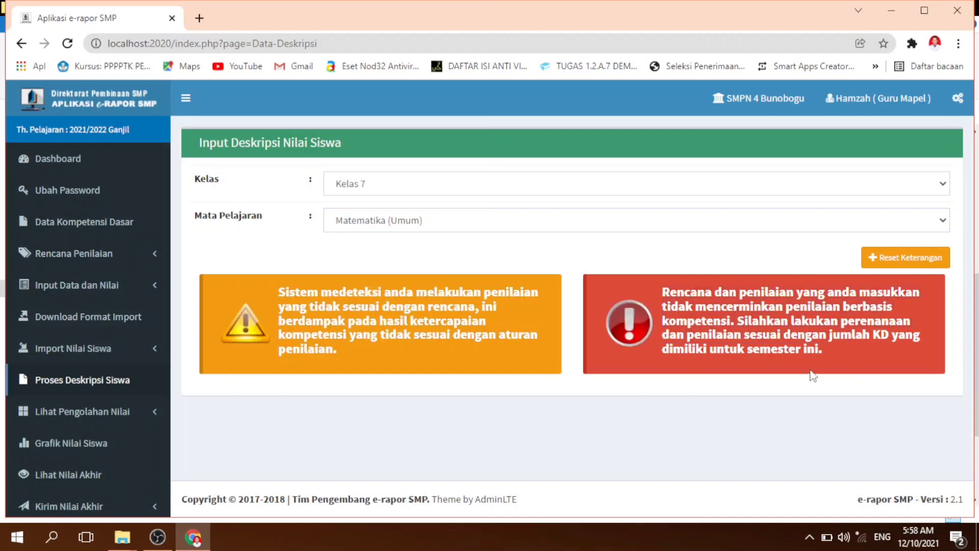
triple_click(845, 359)
click(488, 324)
- Switch the student descriptions back to Kelas 8 and Matematika (Umum)
click(465, 187)
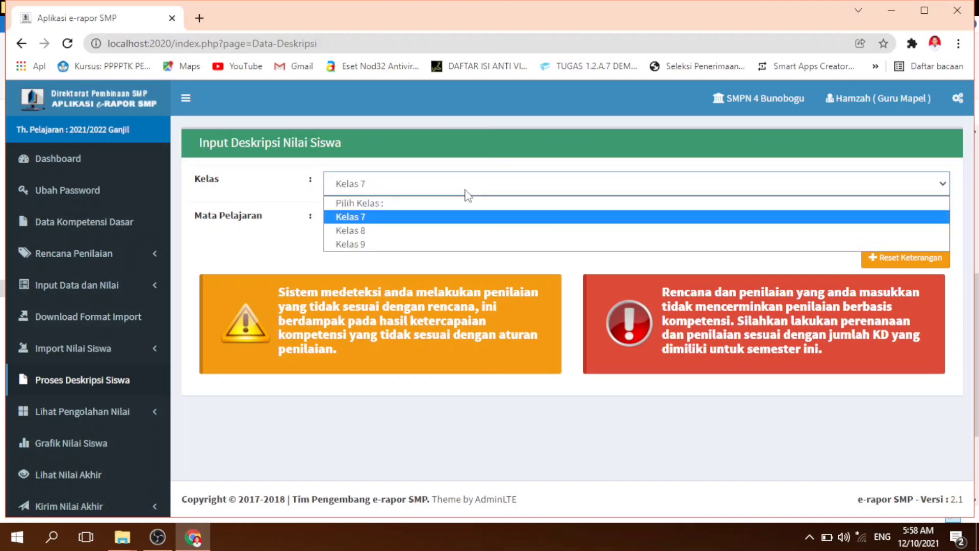
click(490, 230)
click(494, 226)
click(497, 254)
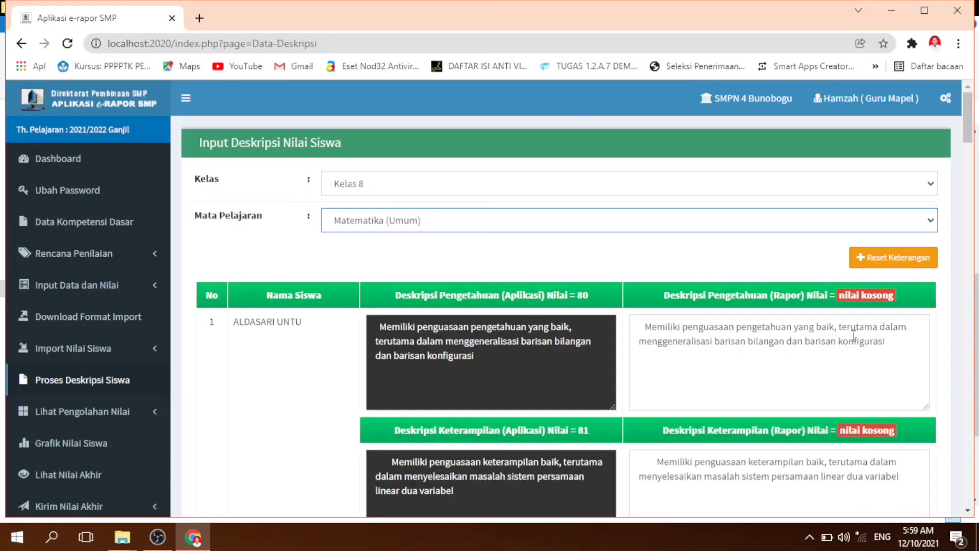
- Examine the Pengetahuan and Keterampilan report descriptions from the first to the last Kelas 8 student
click(829, 340)
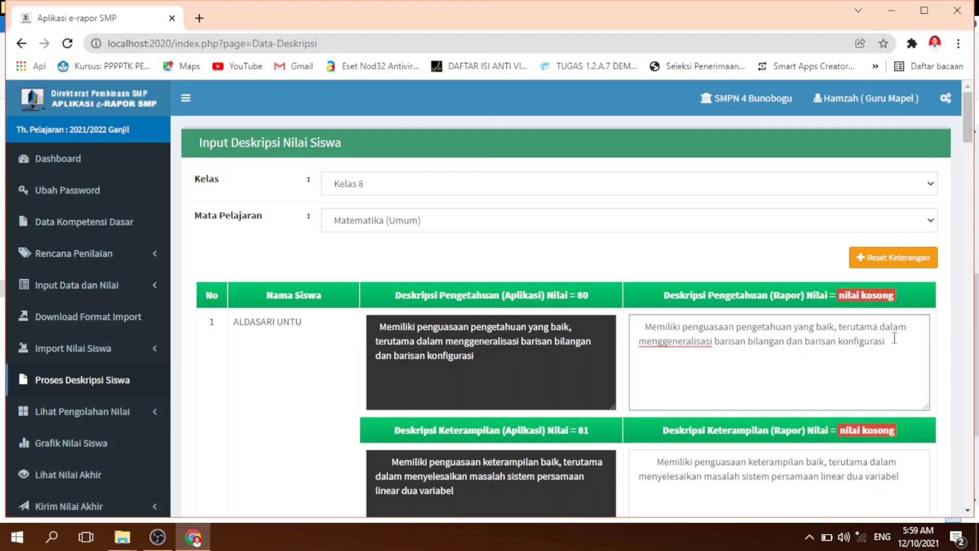
scroll(895, 339, down, 1)
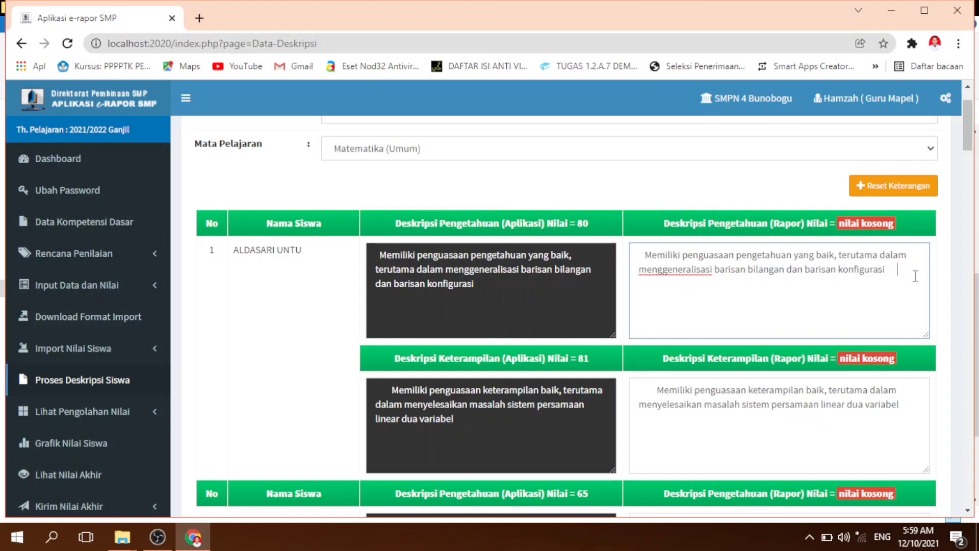
scroll(915, 276, down, 3)
scroll(914, 277, down, 3)
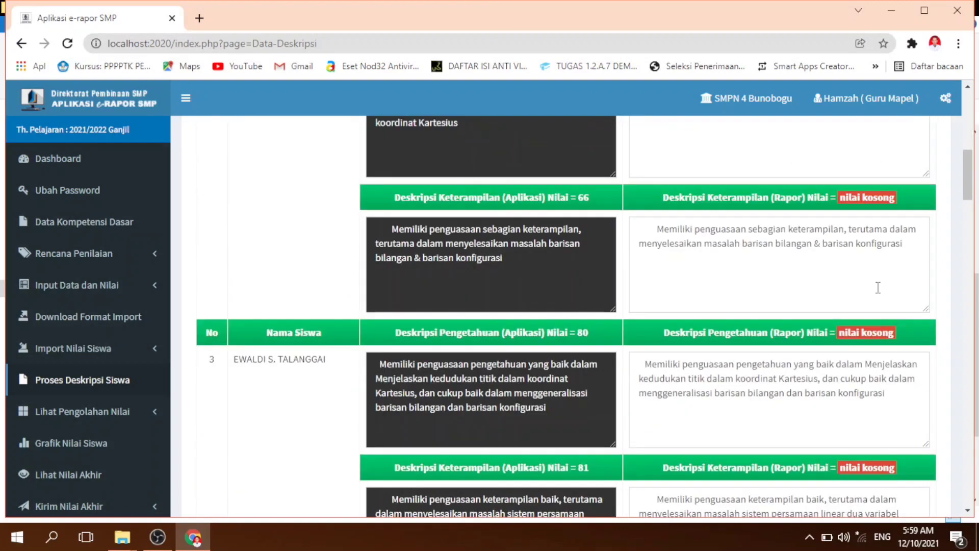
click(662, 227)
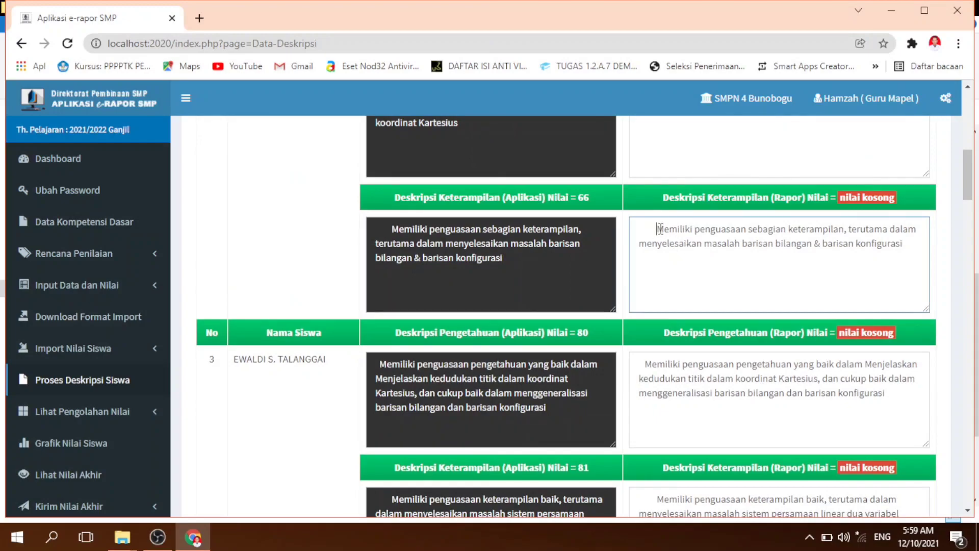
scroll(659, 228, down, 15)
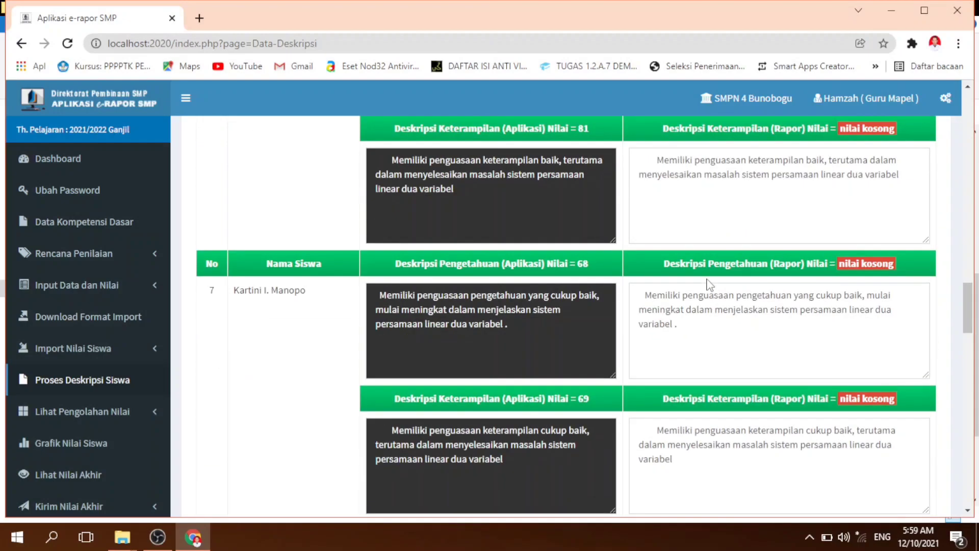
scroll(708, 284, down, 18)
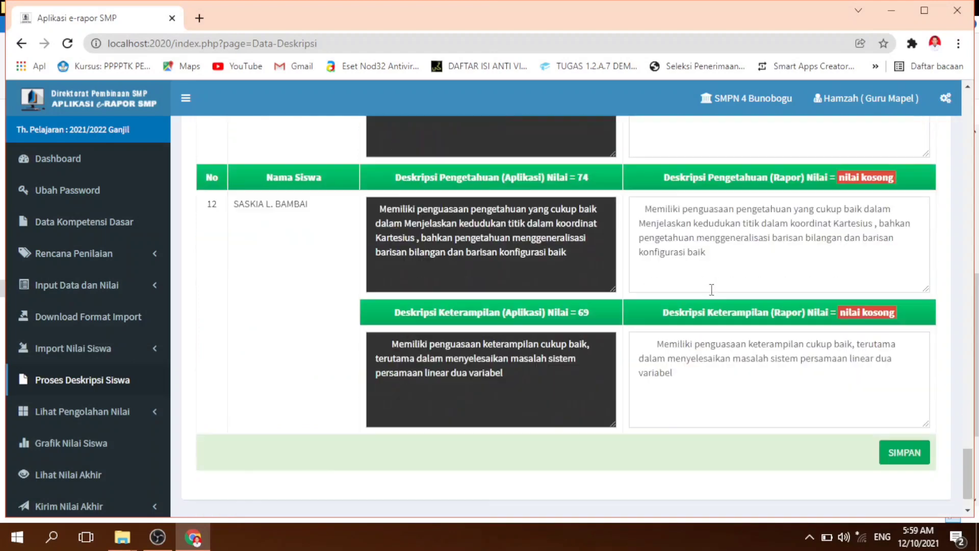
click(720, 361)
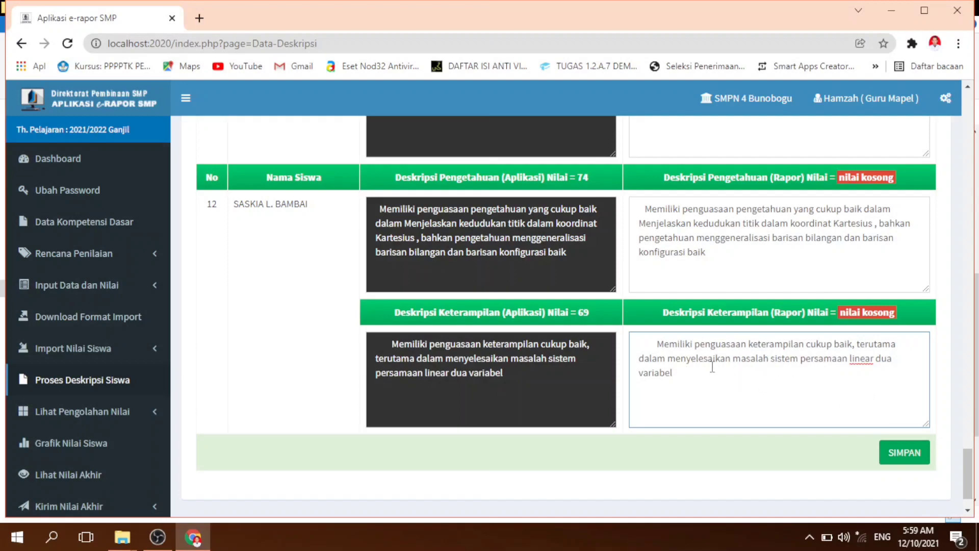
scroll(710, 379, up, 20)
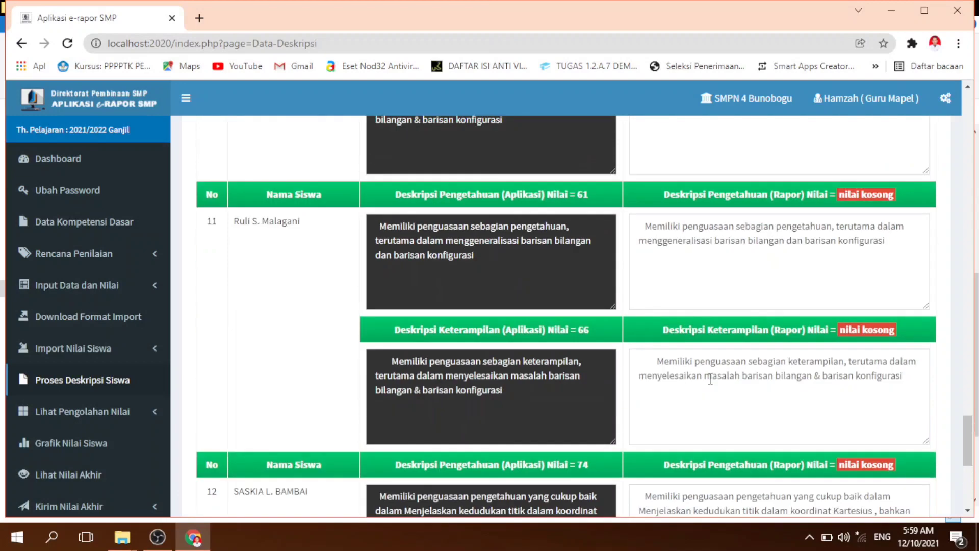
scroll(710, 379, up, 20)
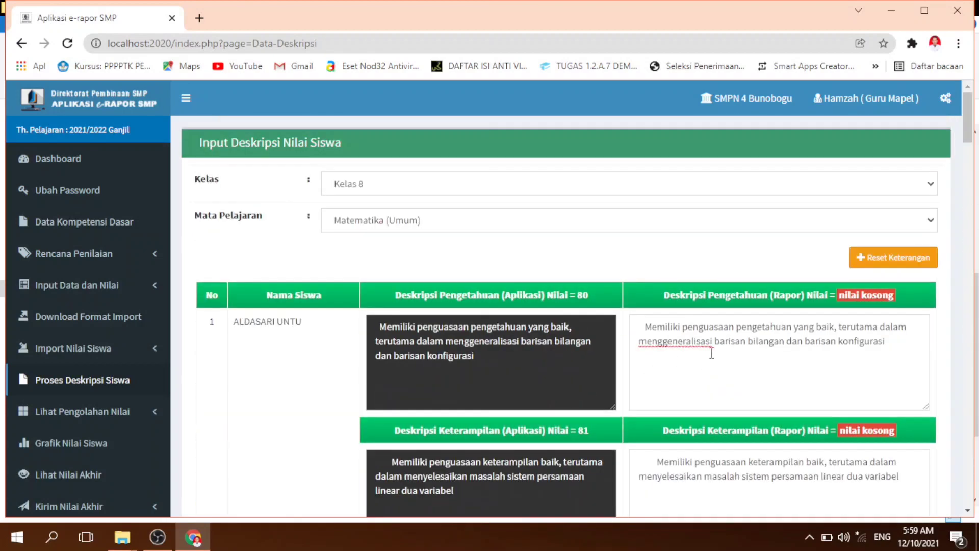
click(895, 346)
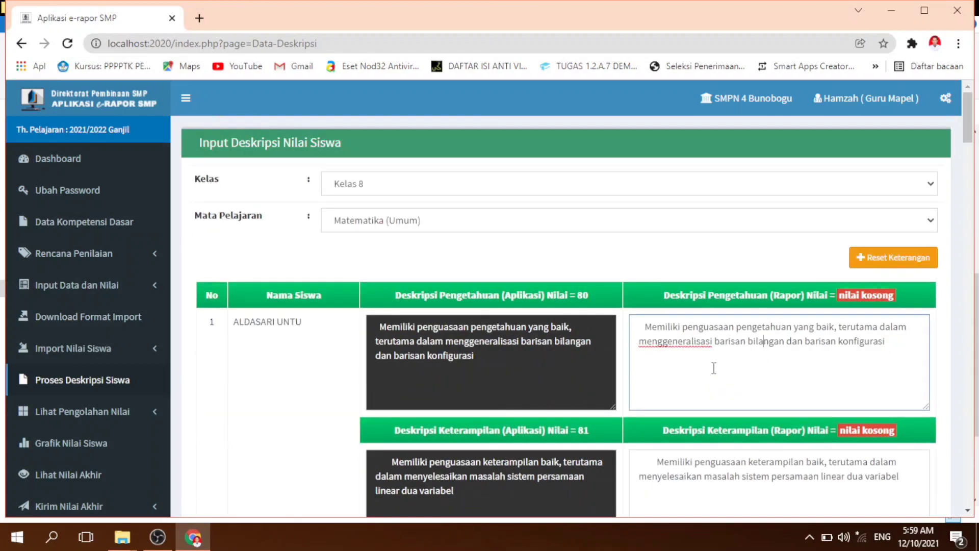
- Save the Kelas 8 Matematika descriptions for all students
scroll(714, 368, down, 20)
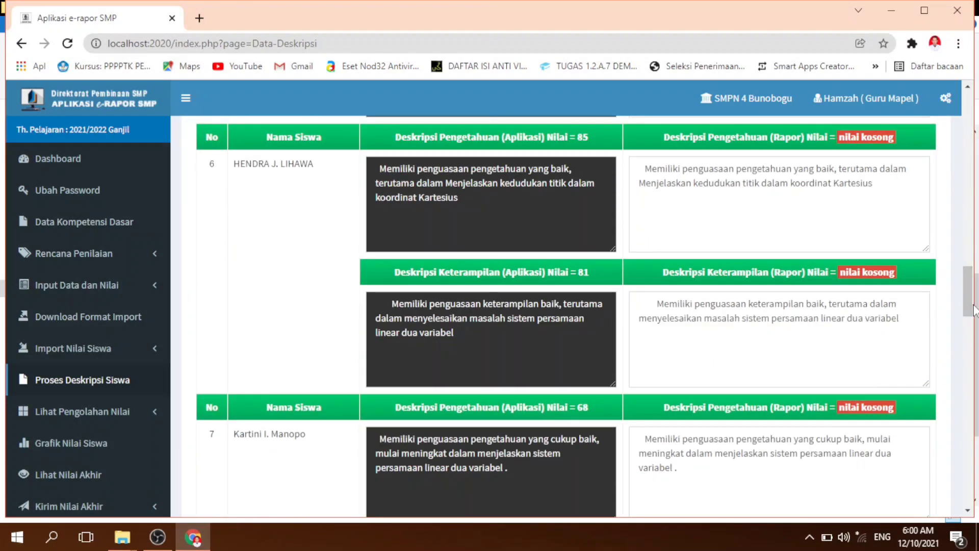
drag(974, 309, 972, 471)
click(904, 411)
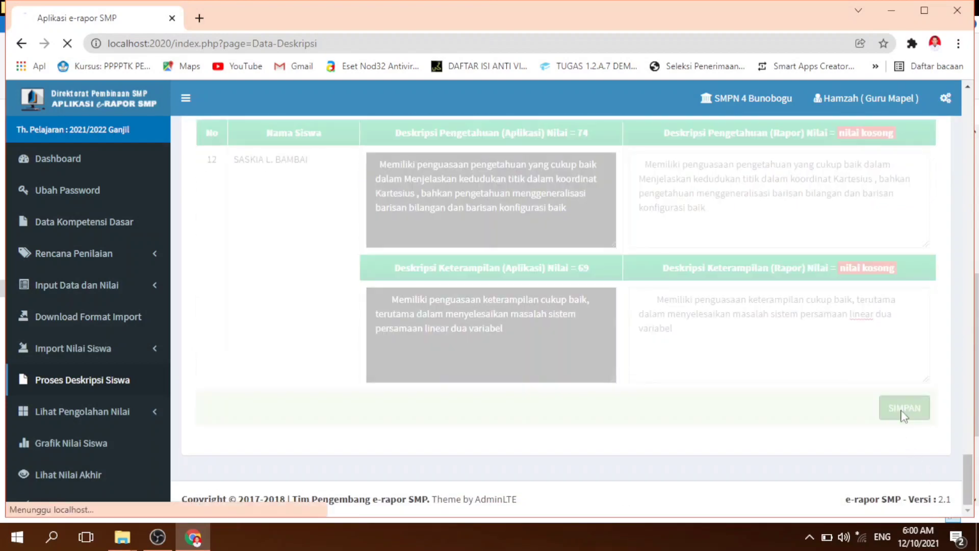
click(623, 167)
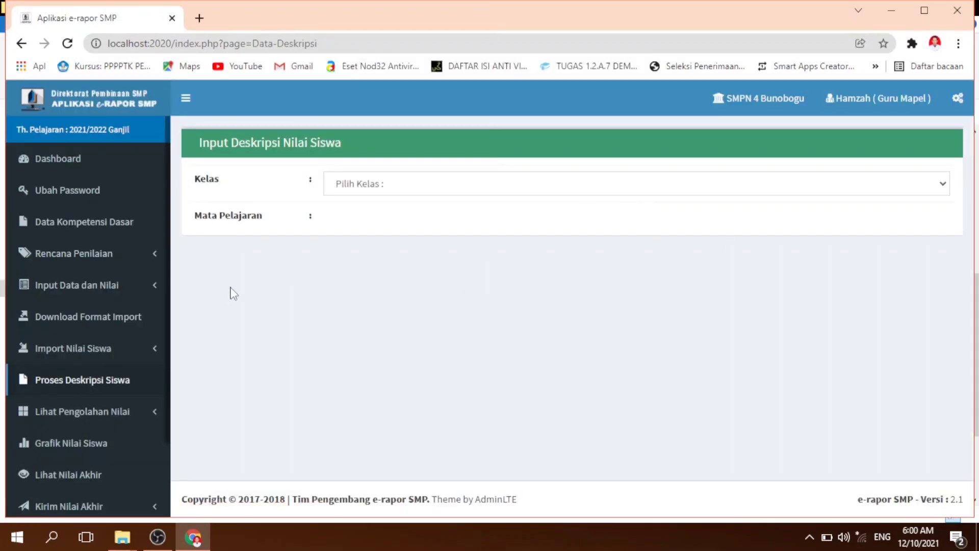
- Load the final-score submission (Kirim Nilai Akhir) page for Kelas 8 and Matematika (Umum)
scroll(119, 377, down, 2)
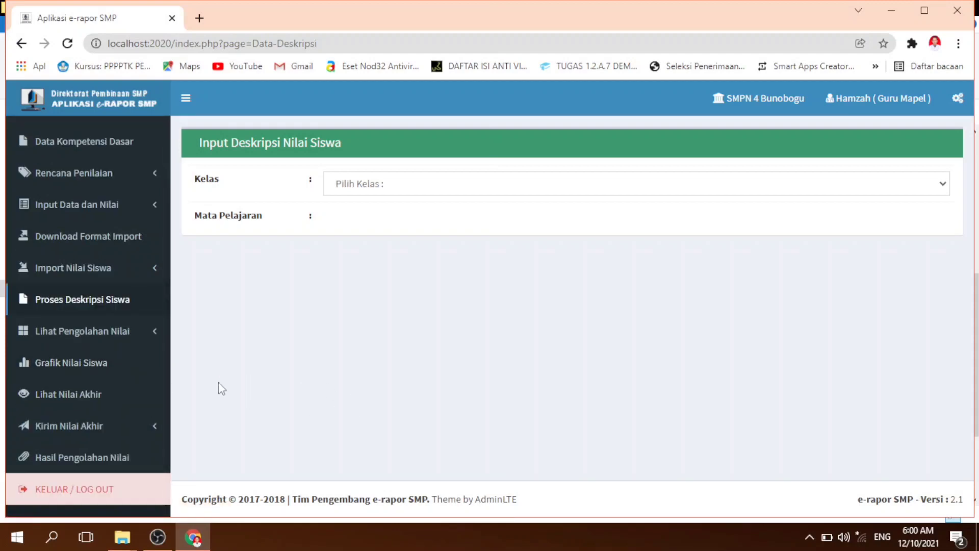
click(82, 426)
scroll(148, 389, down, 1)
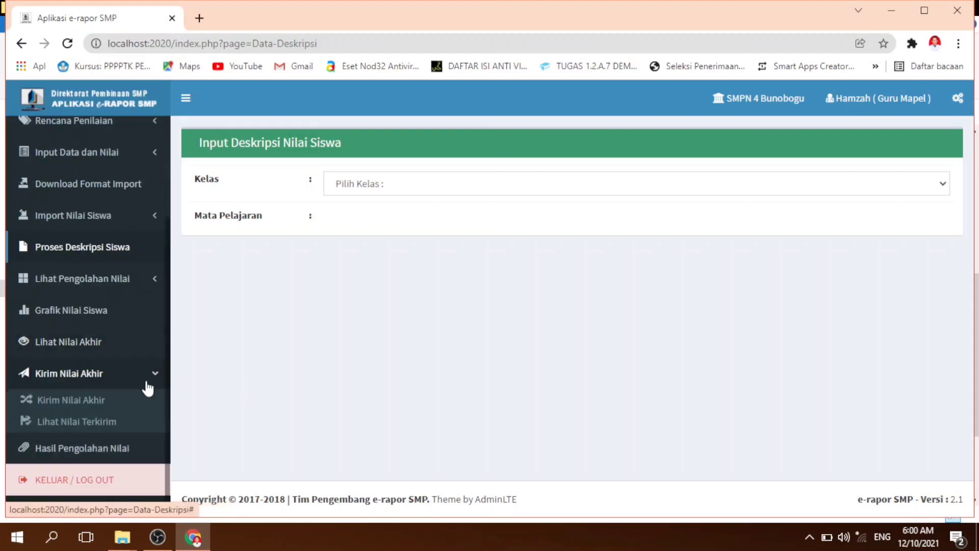
click(94, 399)
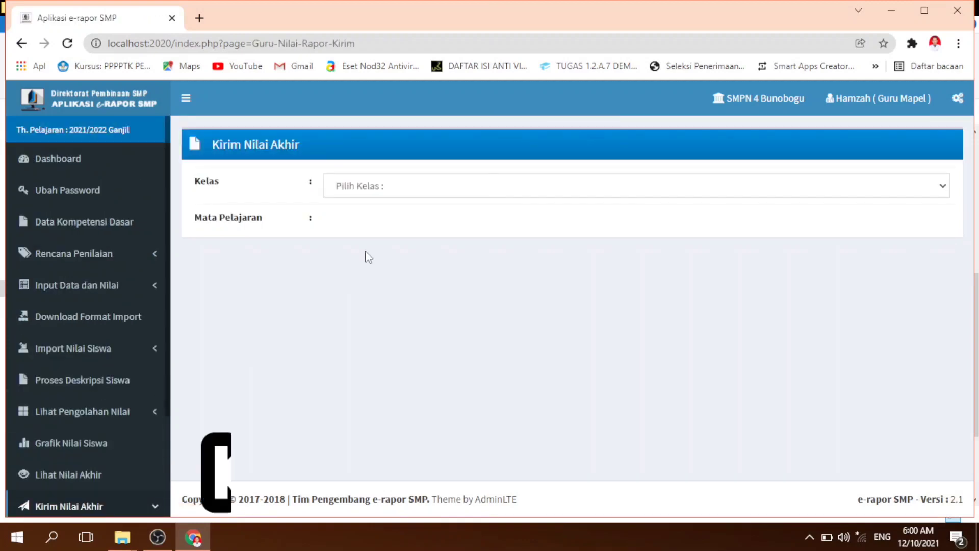
click(430, 189)
click(430, 234)
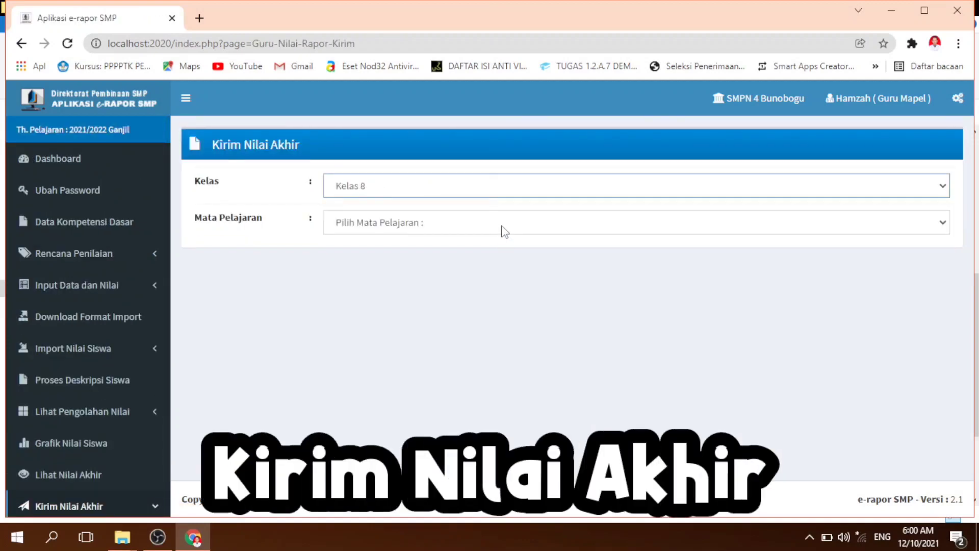
click(504, 231)
click(467, 253)
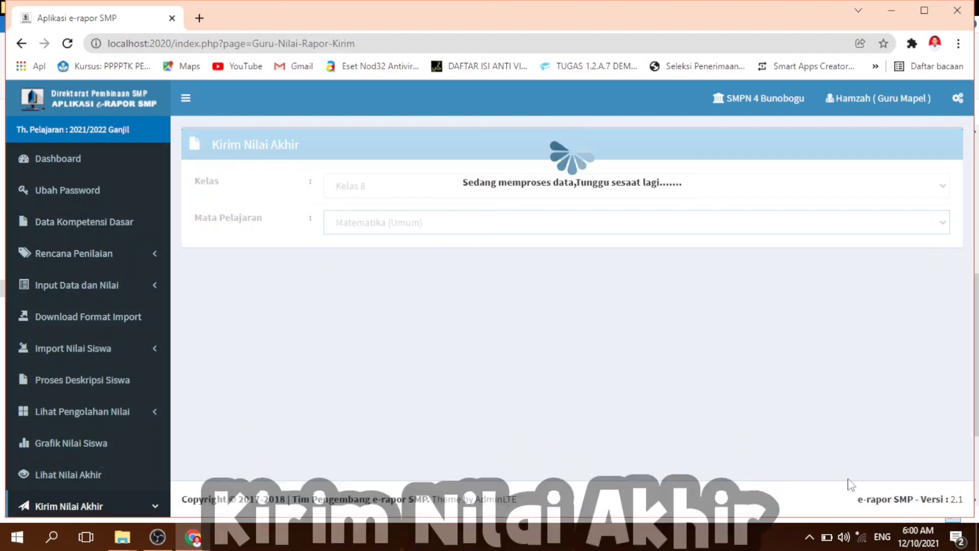
- Examine the Nilai Rapor table's Pengetahuan, Keterampilan, Sikap Spiritual and Sikap Sosial results for every Kelas 8 student
scroll(906, 321, down, 5)
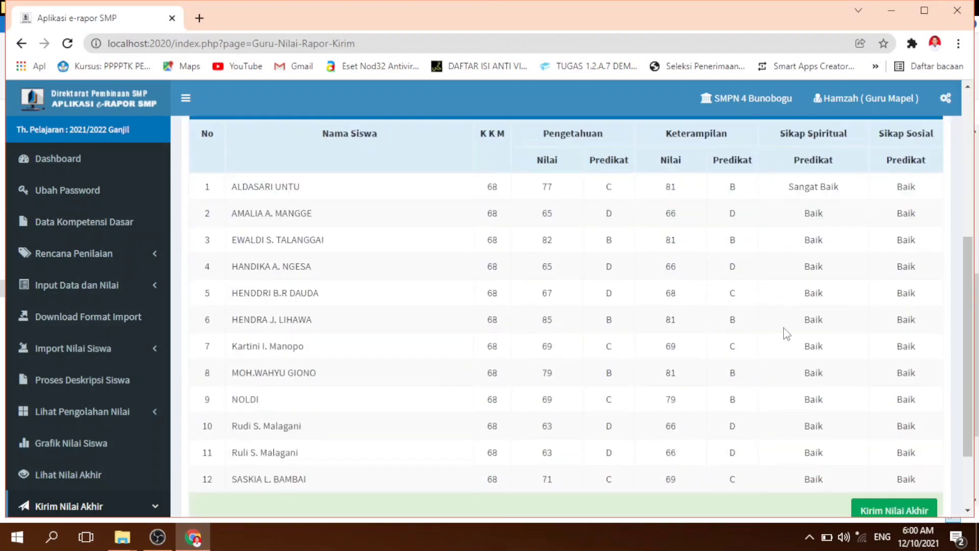
scroll(796, 331, up, 3)
scroll(765, 403, down, 4)
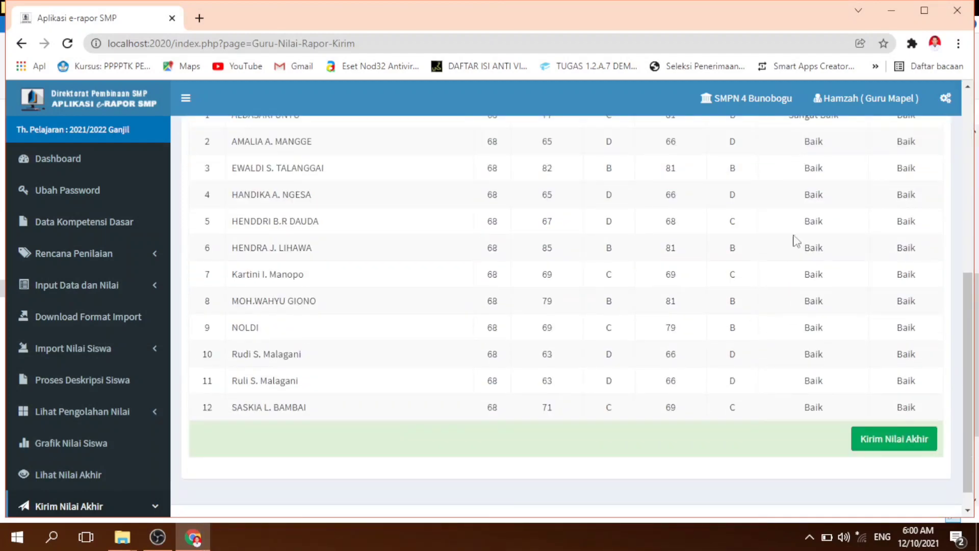
scroll(778, 277, up, 1)
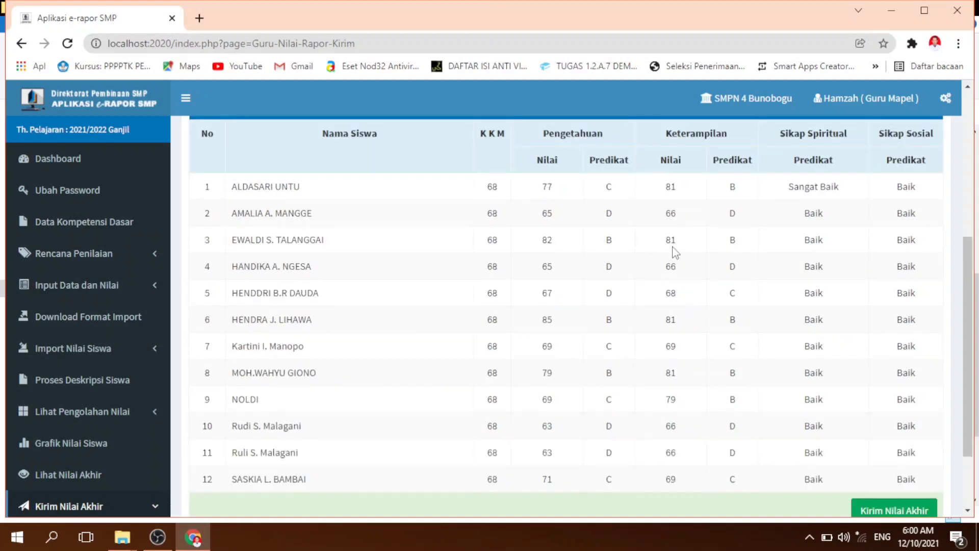
scroll(674, 252, up, 1)
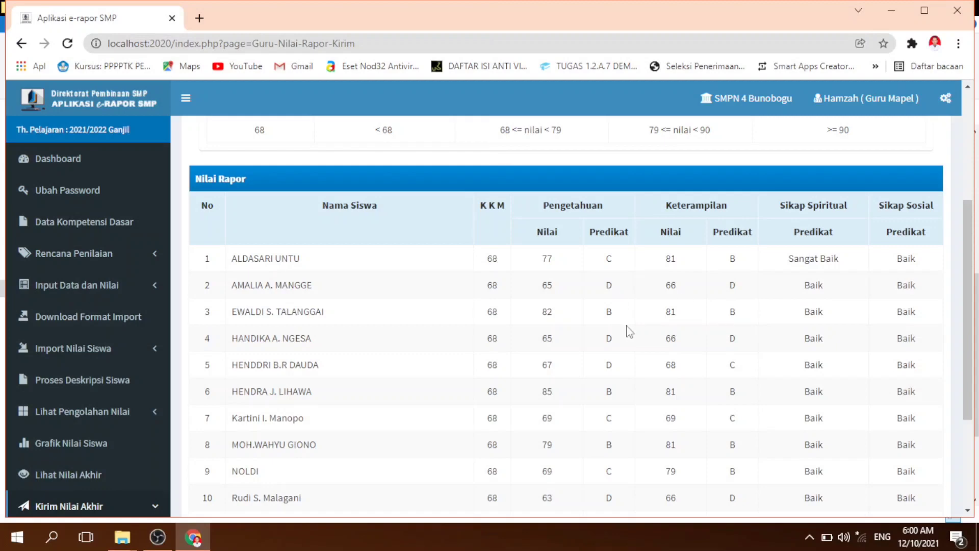
scroll(628, 332, down, 2)
scroll(632, 341, up, 1)
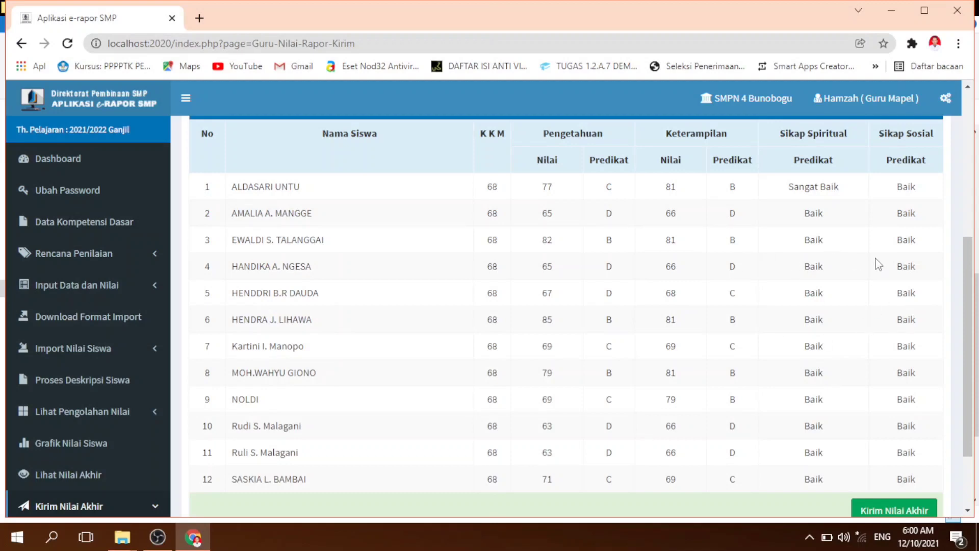
scroll(877, 263, down, 1)
scroll(877, 264, up, 2)
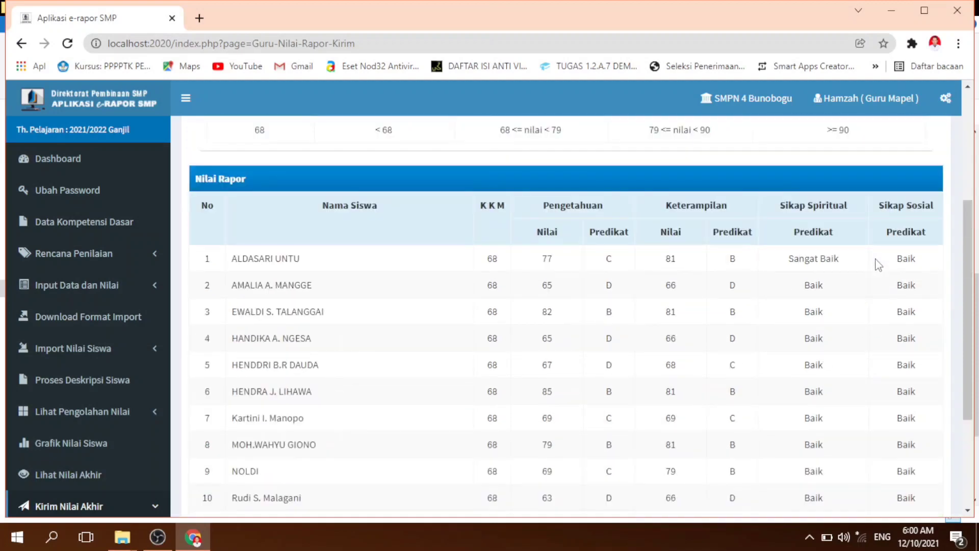
- Send the Kelas 8 Matematika (Umum) final scores for all listed students and acknowledge the notice
scroll(876, 264, down, 2)
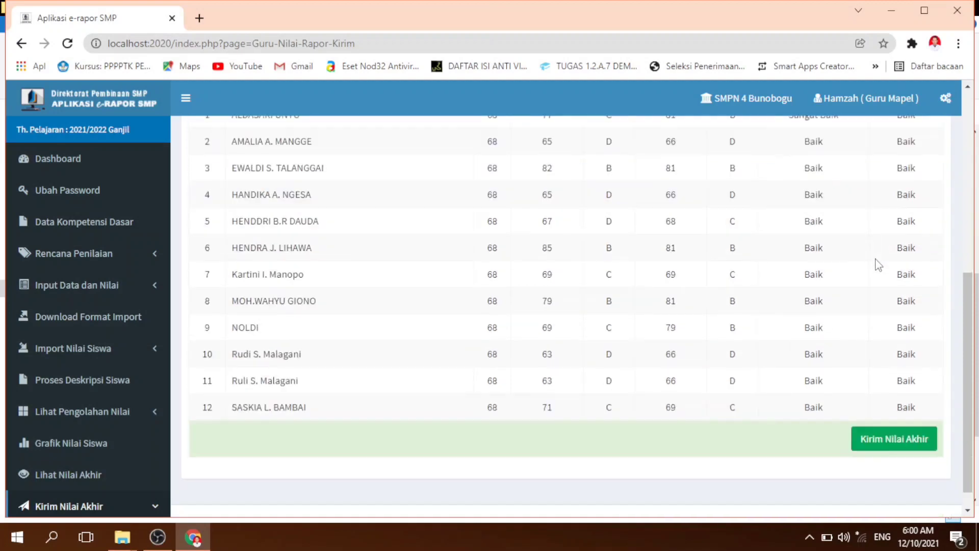
click(889, 439)
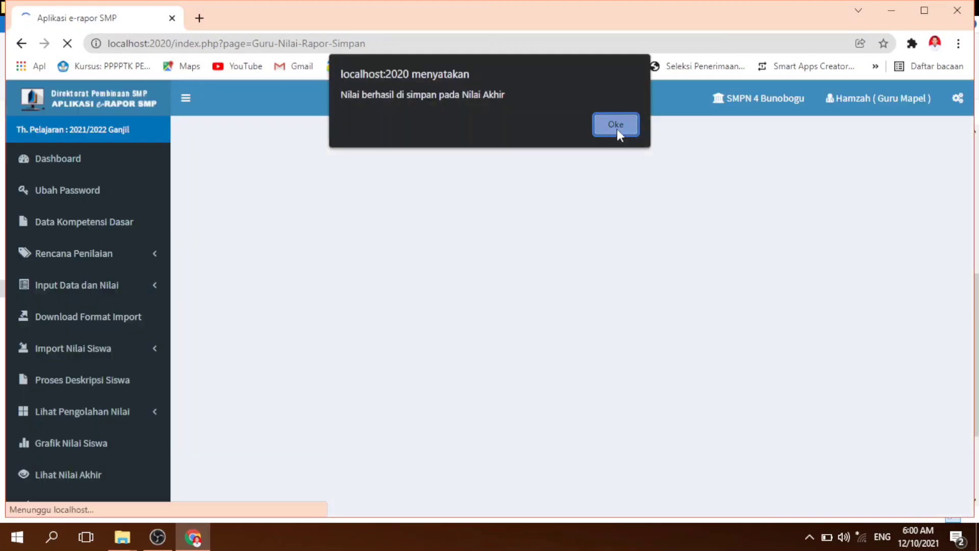
click(616, 130)
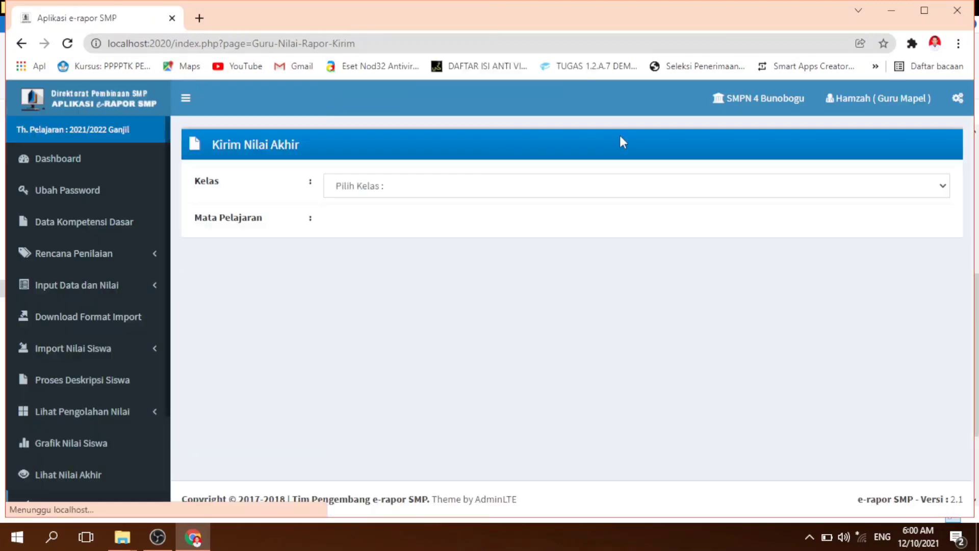